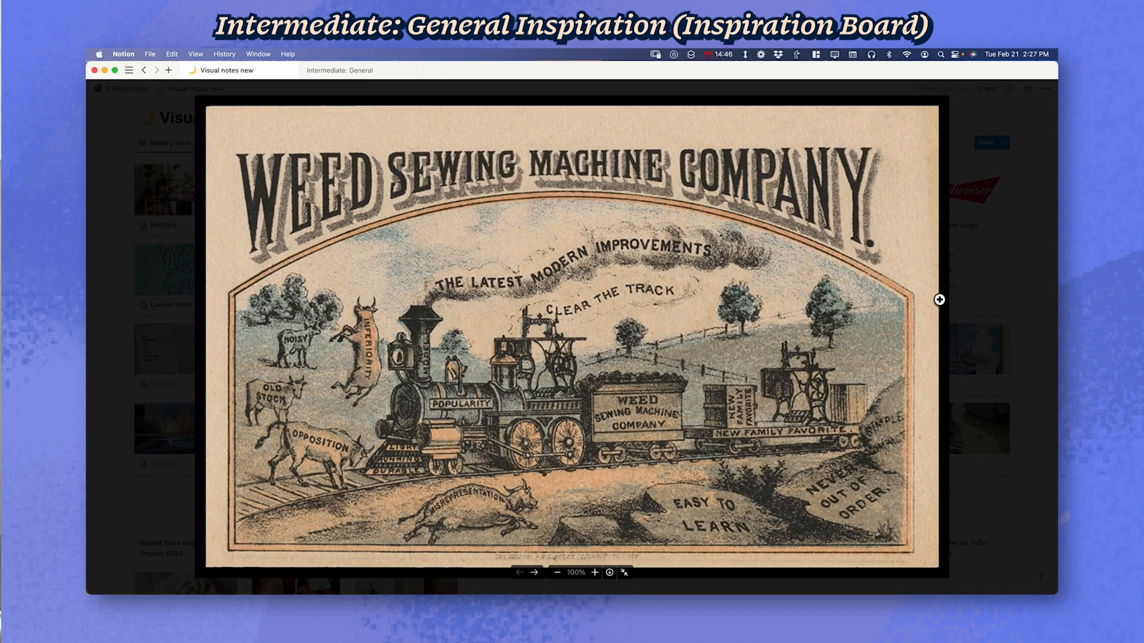
Examine the vintage advertisement images on the Social Media Graphics page at full size, including the Connable overalls and Pennsylvania lawn mower ads.
click(986, 299)
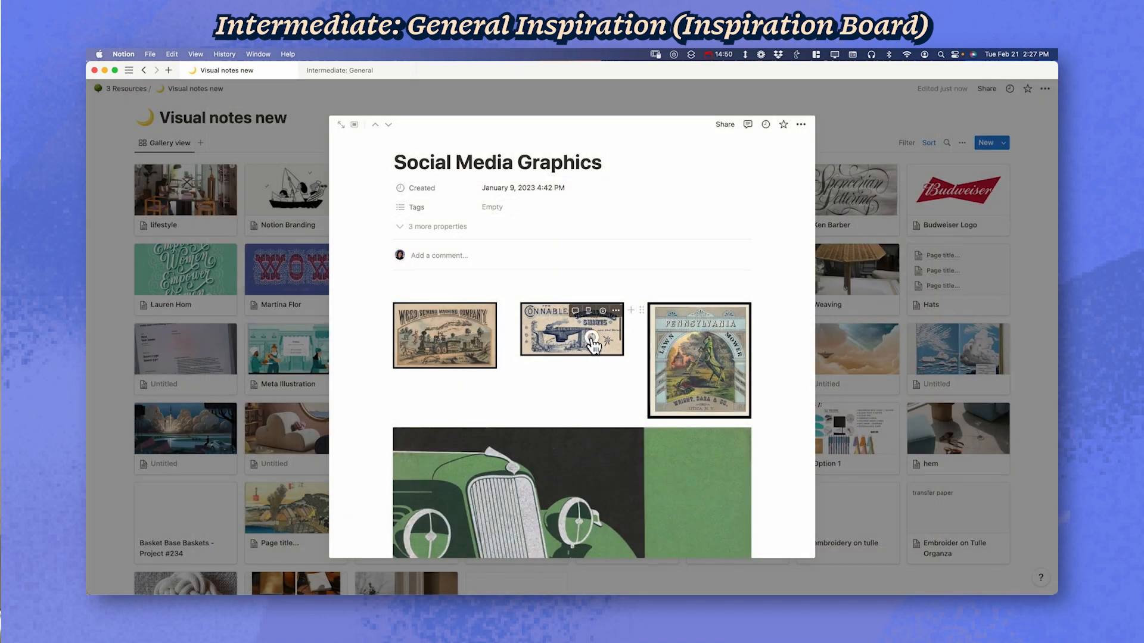
click(594, 343)
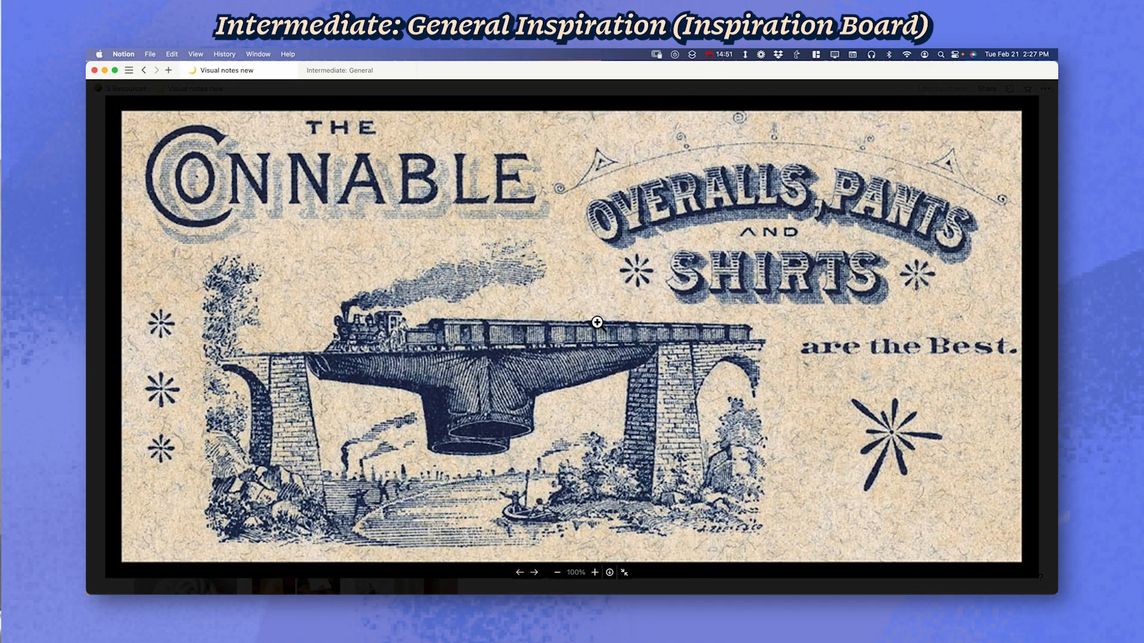
click(1023, 224)
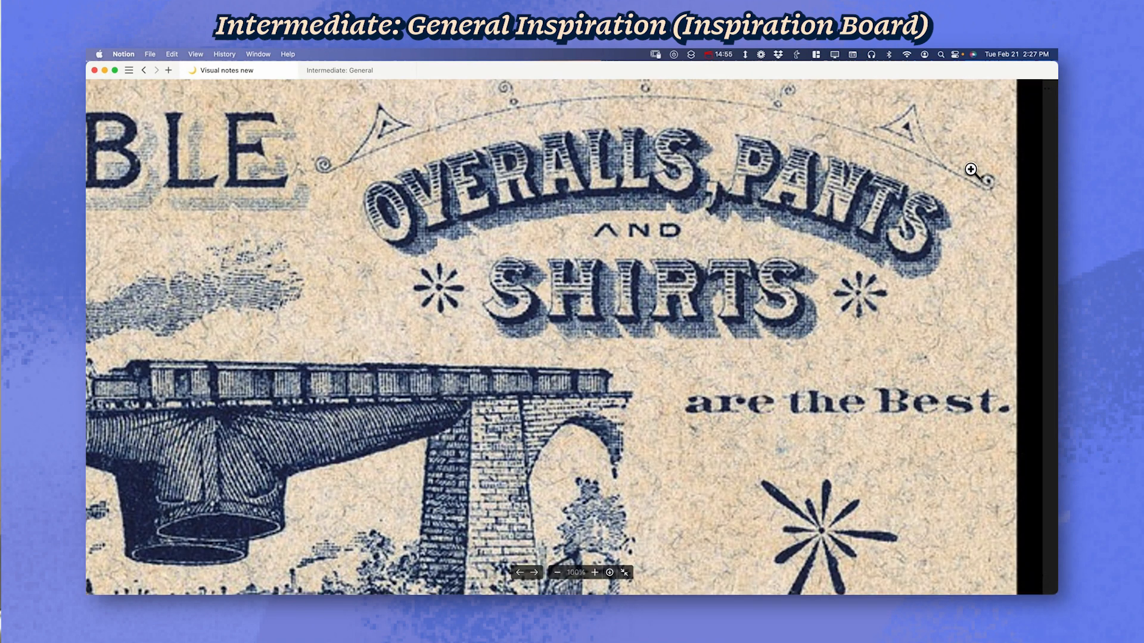
click(972, 171)
click(1040, 182)
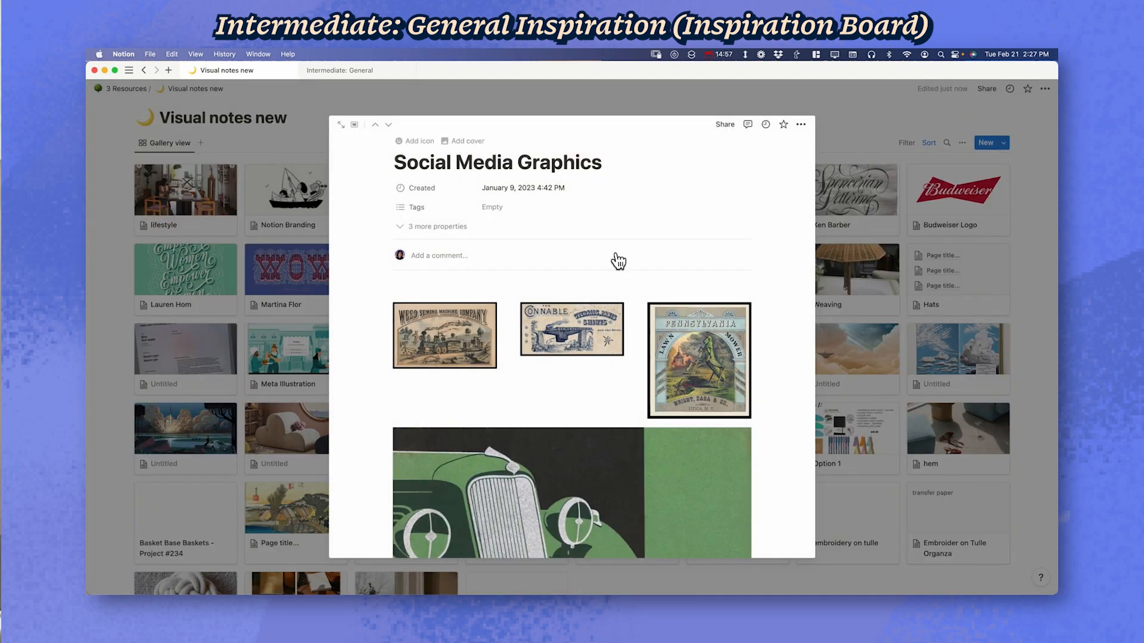
scroll(607, 291, down, 5)
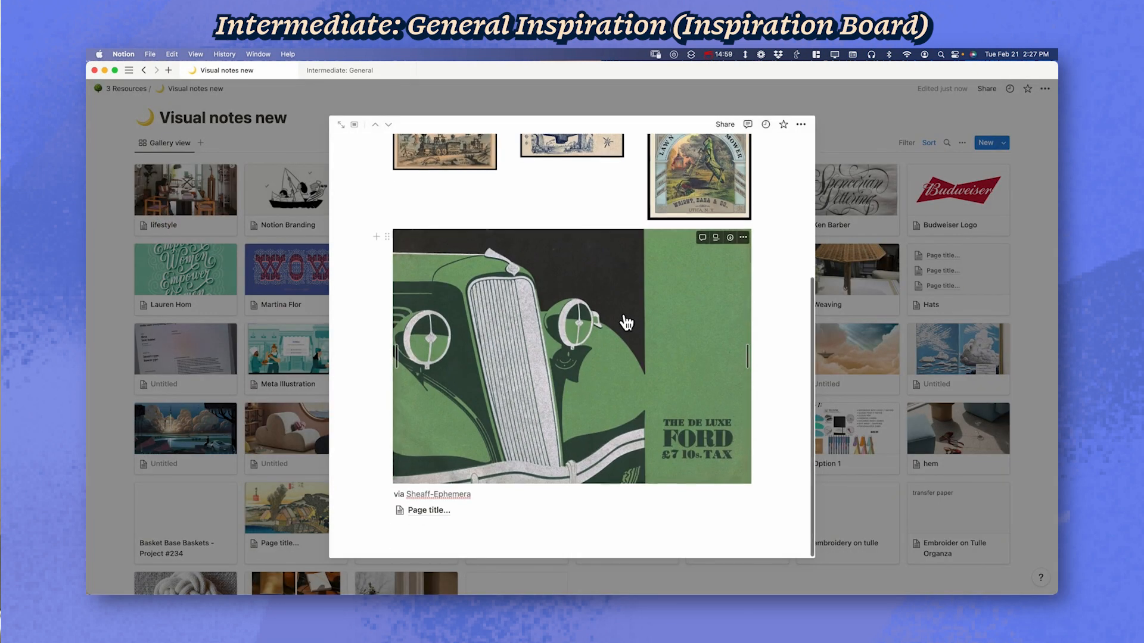
scroll(600, 278, up, 3)
scroll(595, 284, down, 3)
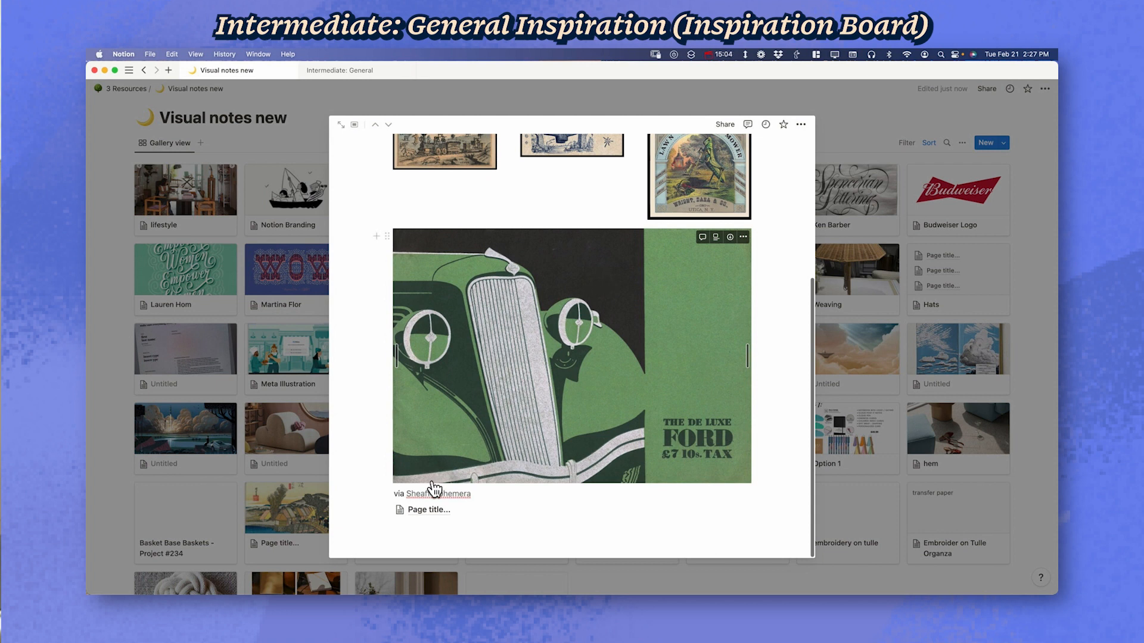
scroll(664, 339, up, 4)
click(713, 311)
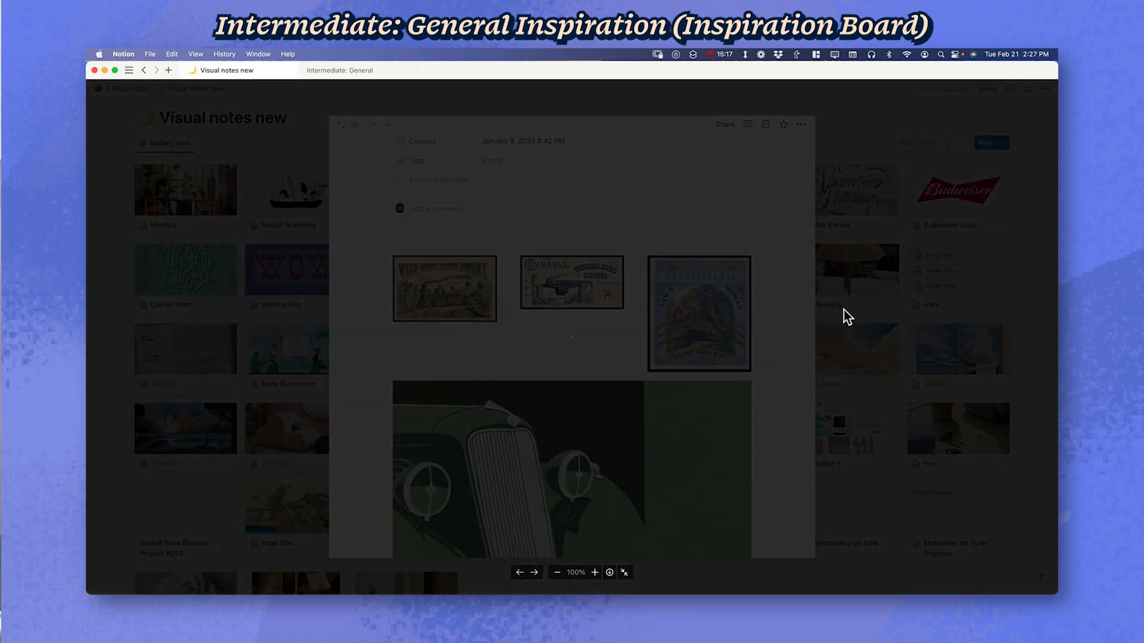
click(876, 317)
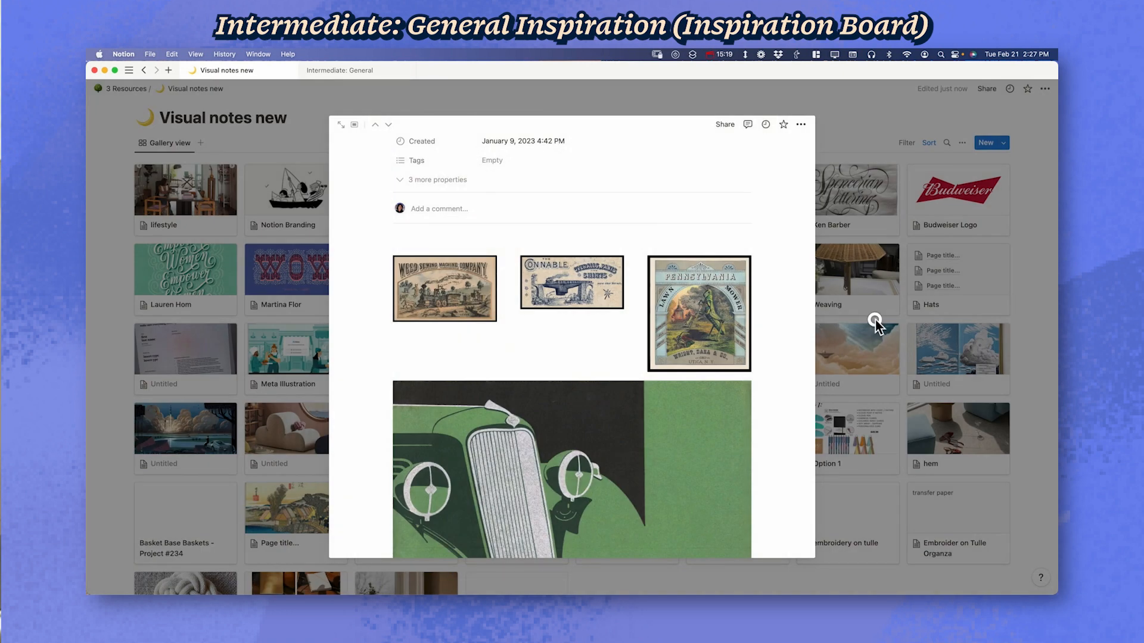
click(874, 320)
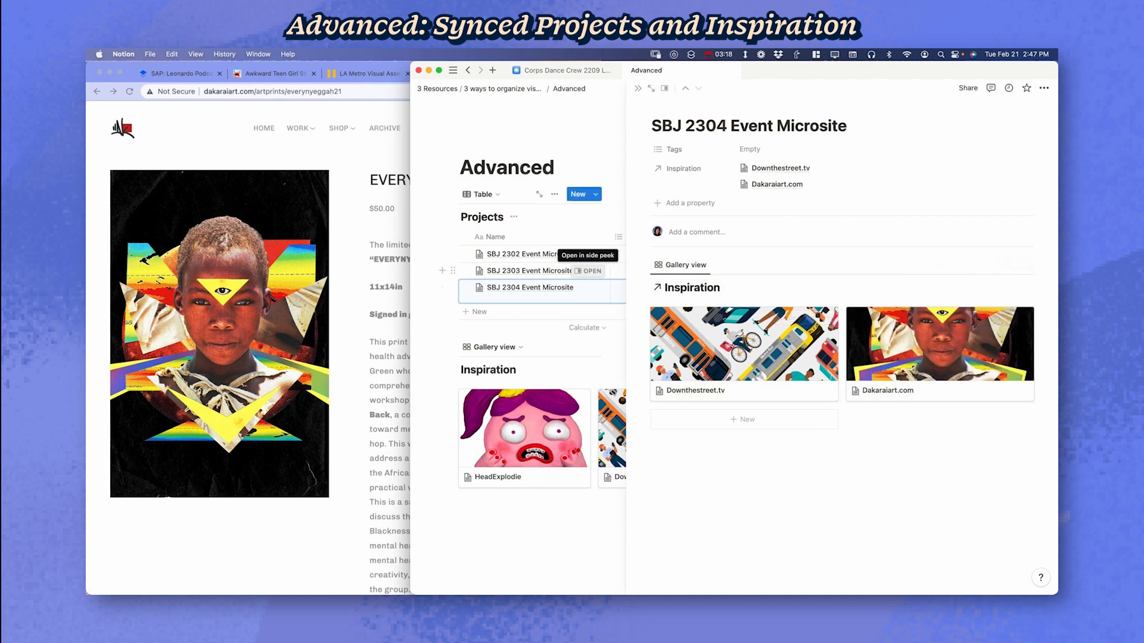
Open the SBJ 2303 and SBJ 2302 Event Microsite projects in side peek to view their linked inspiration.
click(591, 271)
click(591, 255)
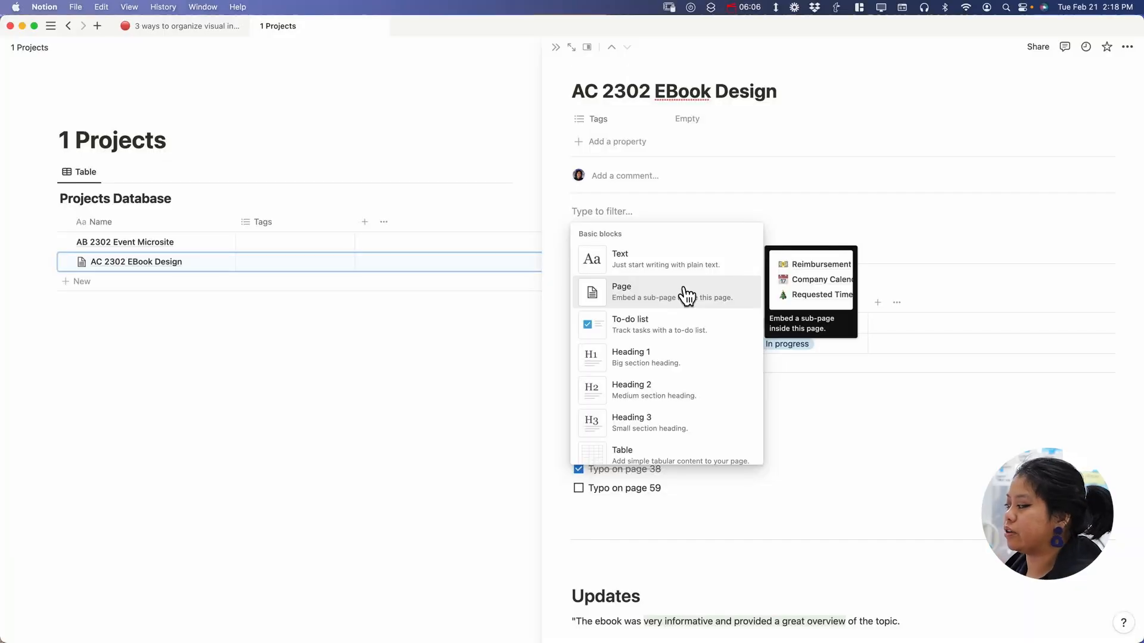
Add a sub-page titled "Moodboard" inside the AC 2302 EBook Design project page.
click(687, 294)
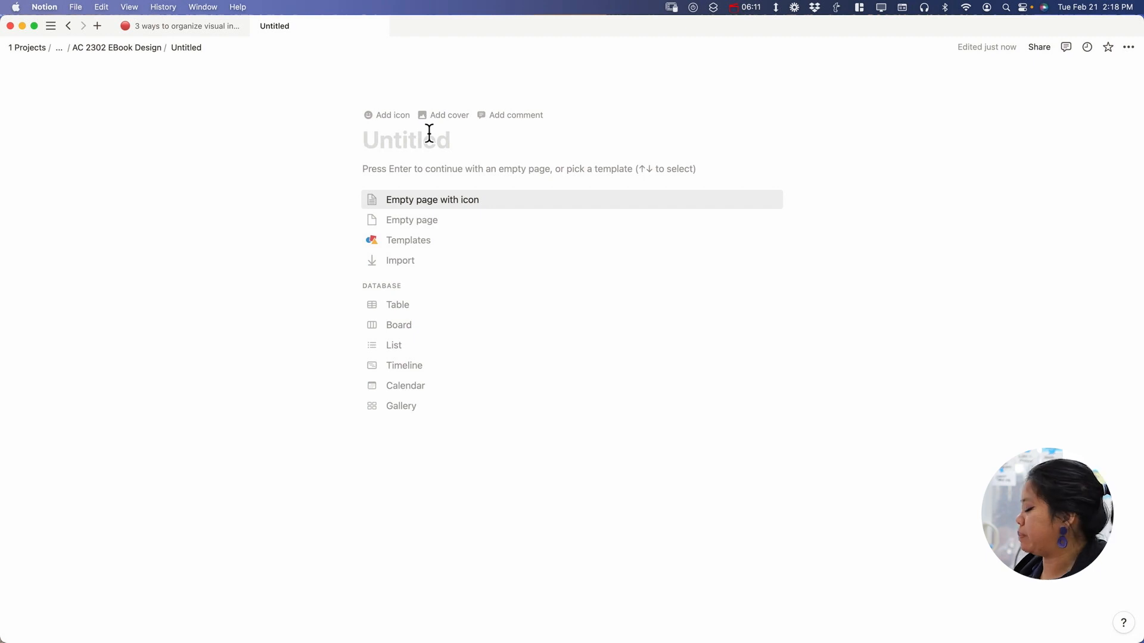
text(Moodboard)
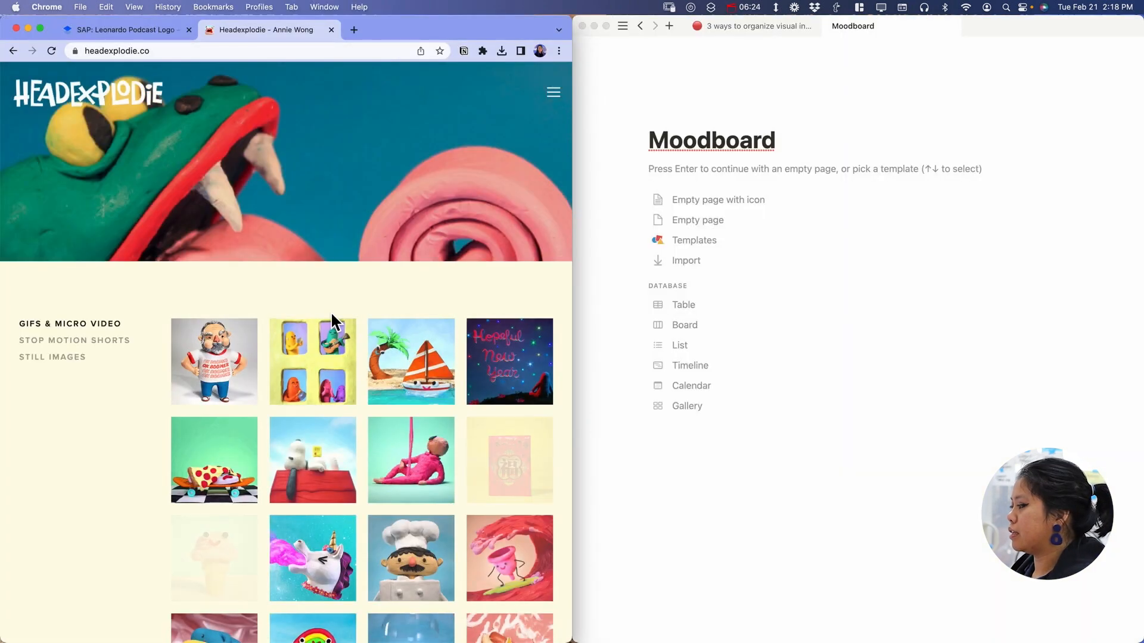
Paste the static image of the scared purple-haired character from Headexplodie's Awkward Teen Girl sticker page into the Moodboard page.
scroll(393, 371, down, 3)
scroll(392, 367, up, 3)
scroll(289, 516, down, 5)
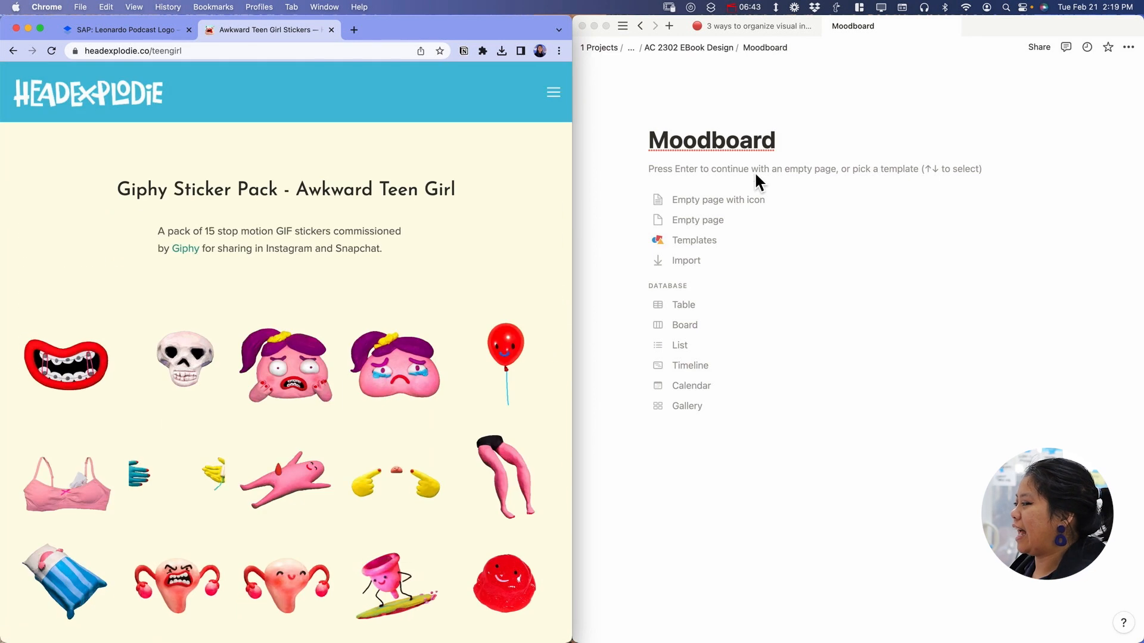
click(752, 173)
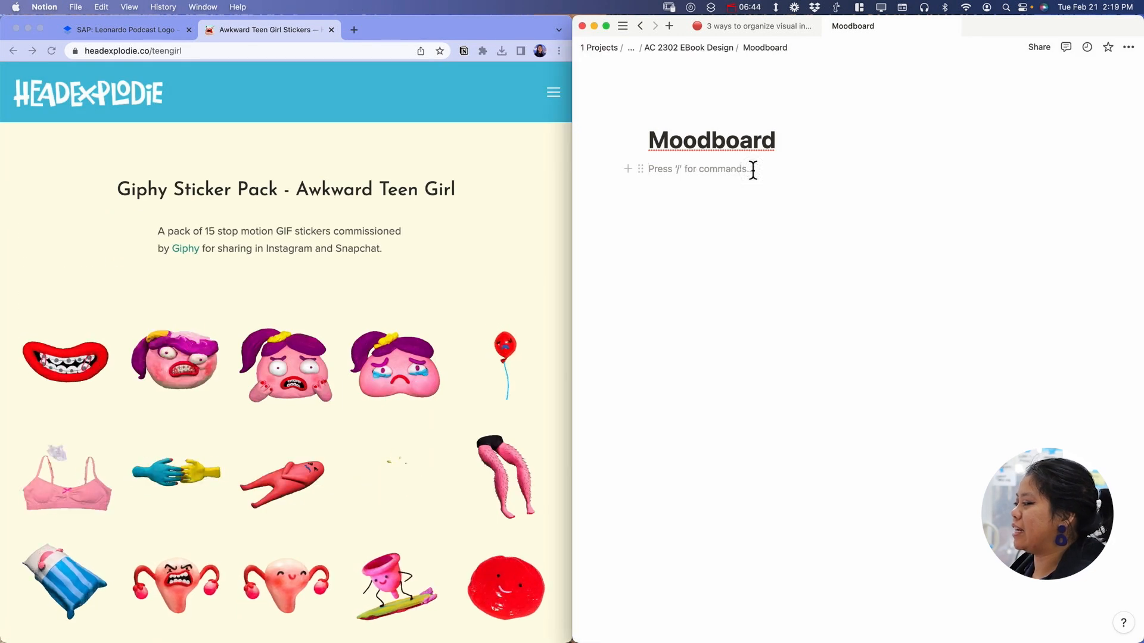
key(super+v)
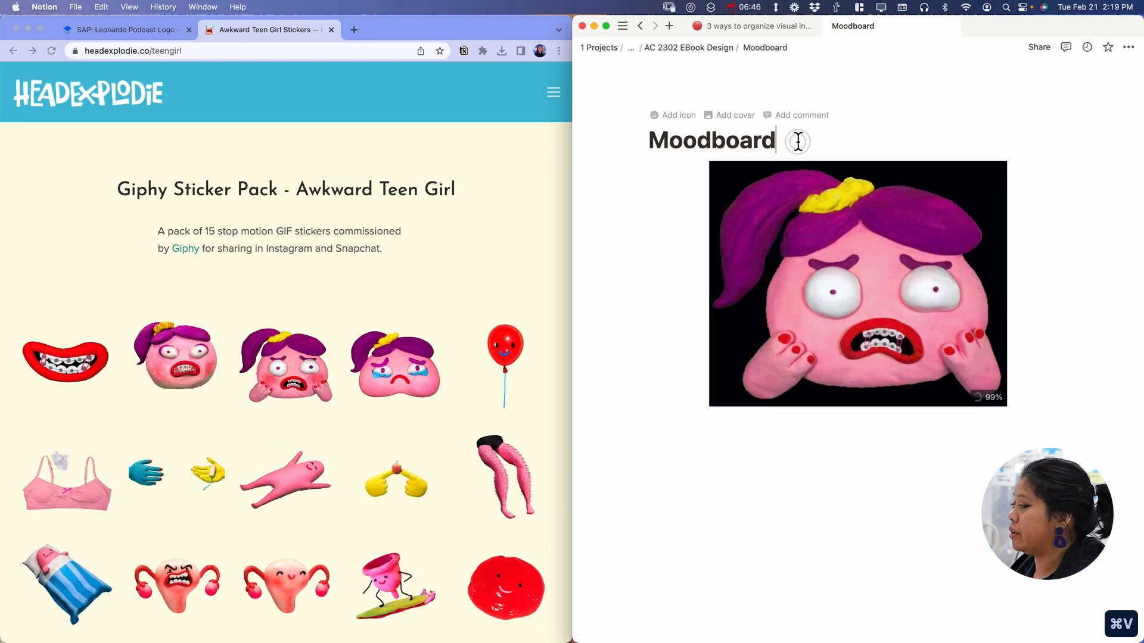
click(799, 358)
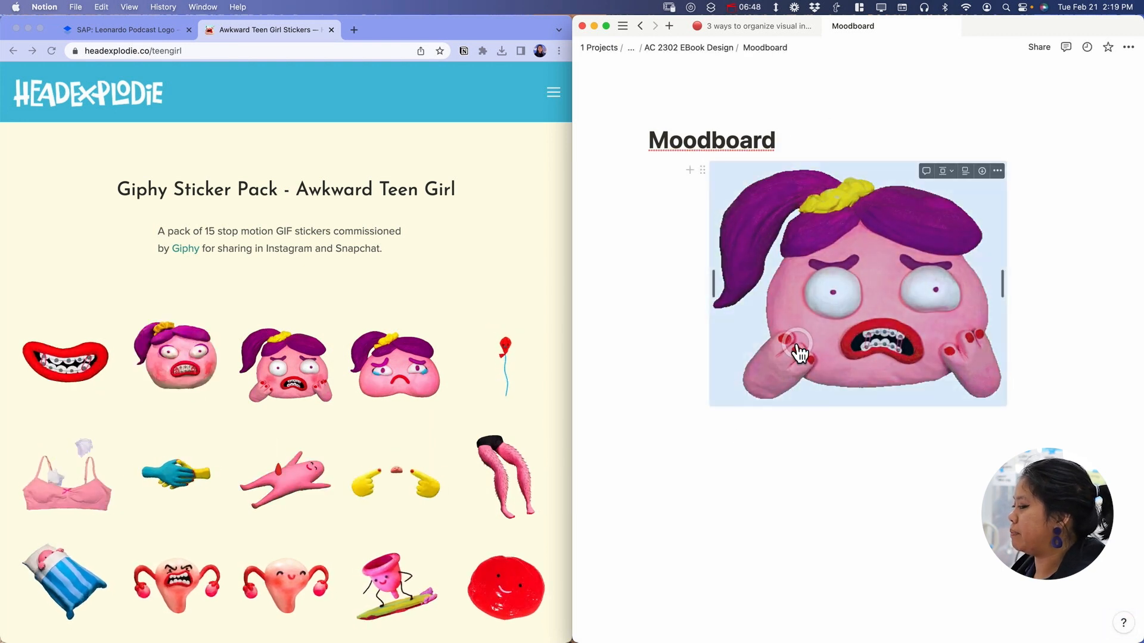
click(789, 489)
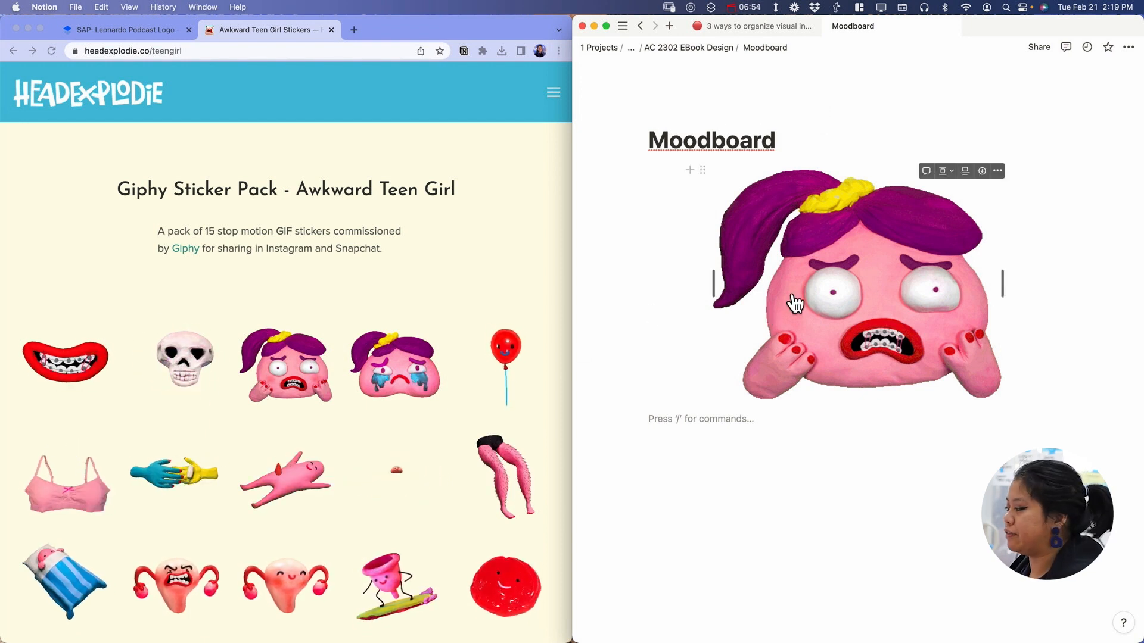
Add the downloaded animated version of the scared character to the Moodboard page and place it beside the static image.
click(286, 384)
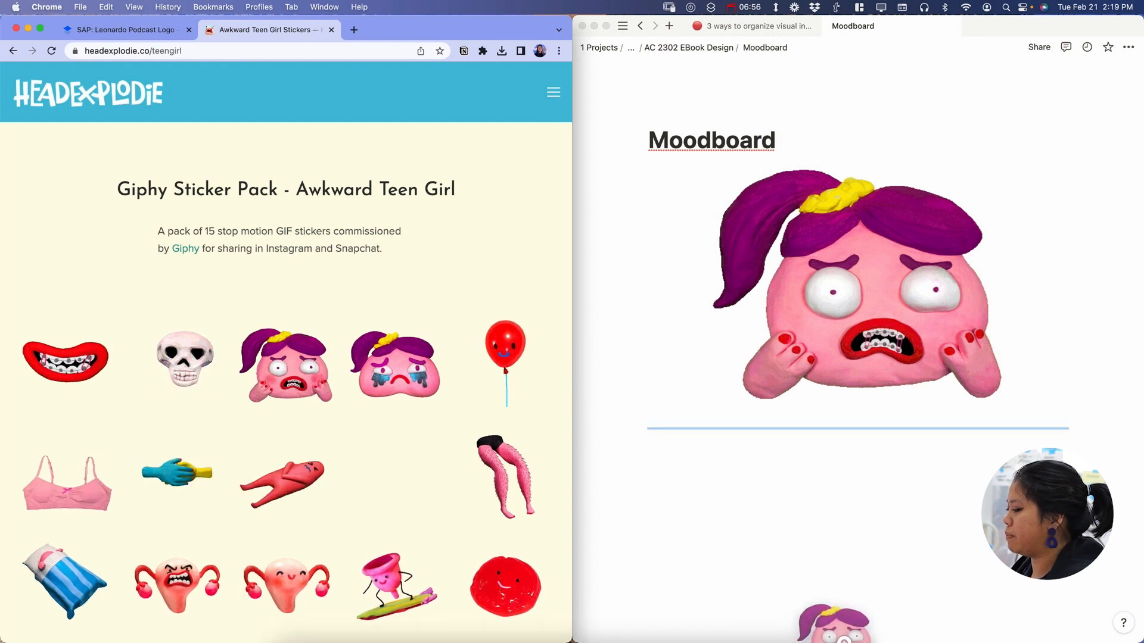
click(767, 614)
drag(770, 575, 764, 405)
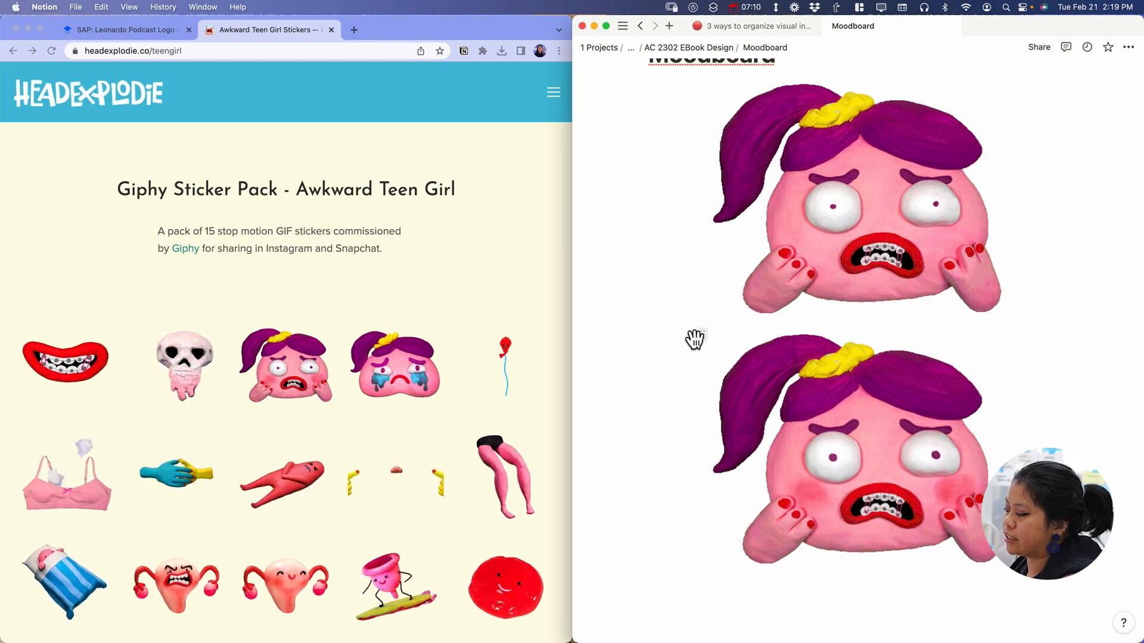
drag(702, 332, 1055, 188)
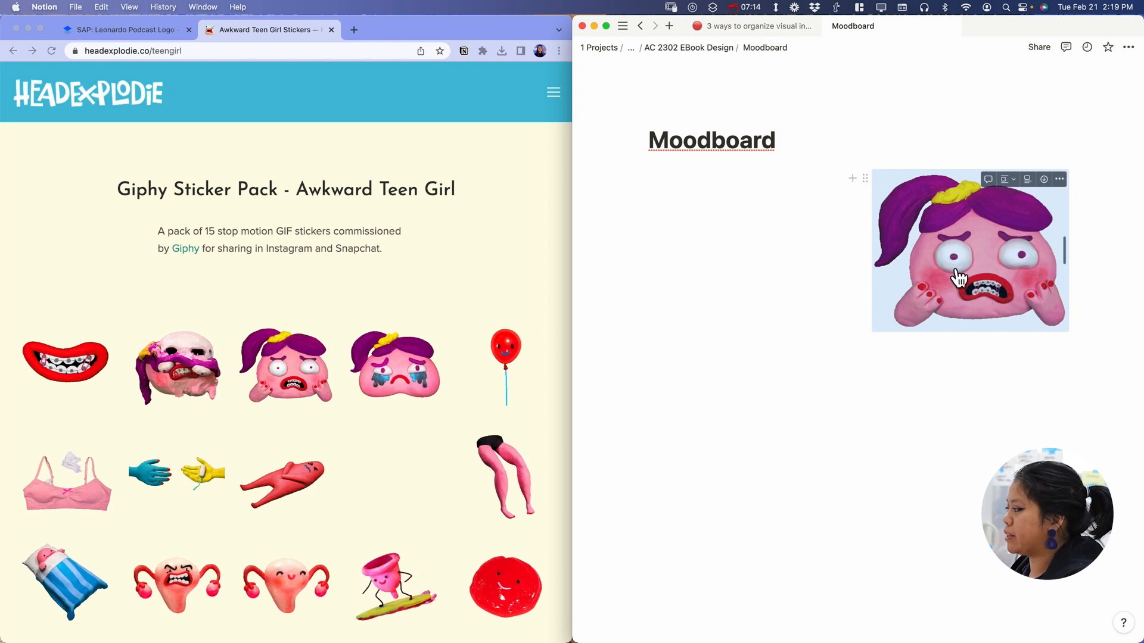
click(633, 299)
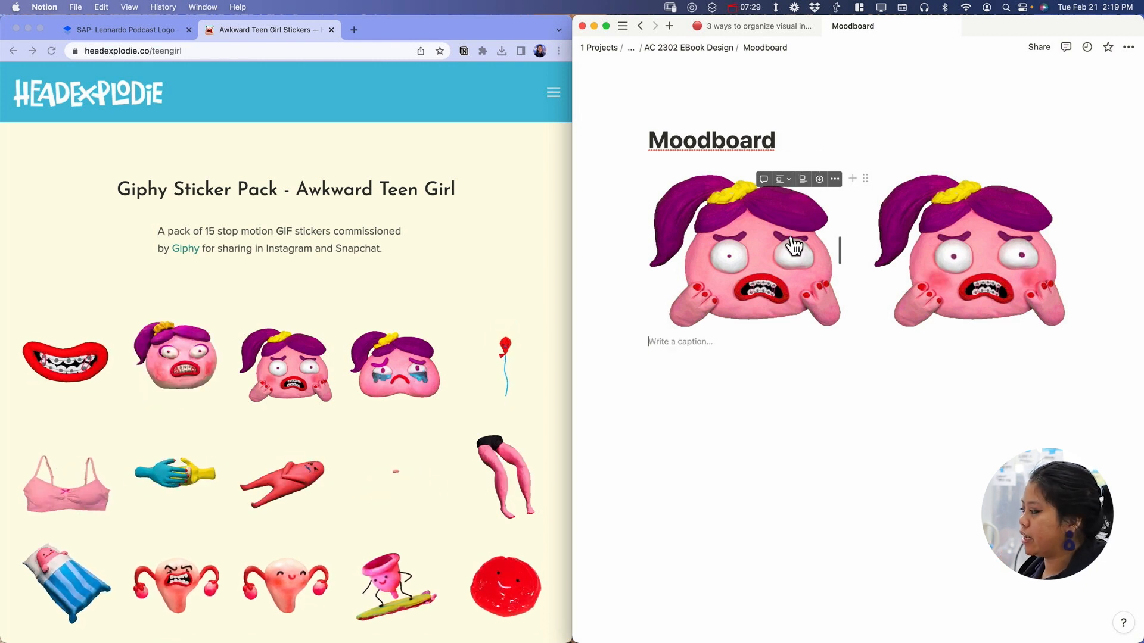
Caption the first image "Static Image" and the second one "With Animation".
text(Static Gi)
key(BackSpace)
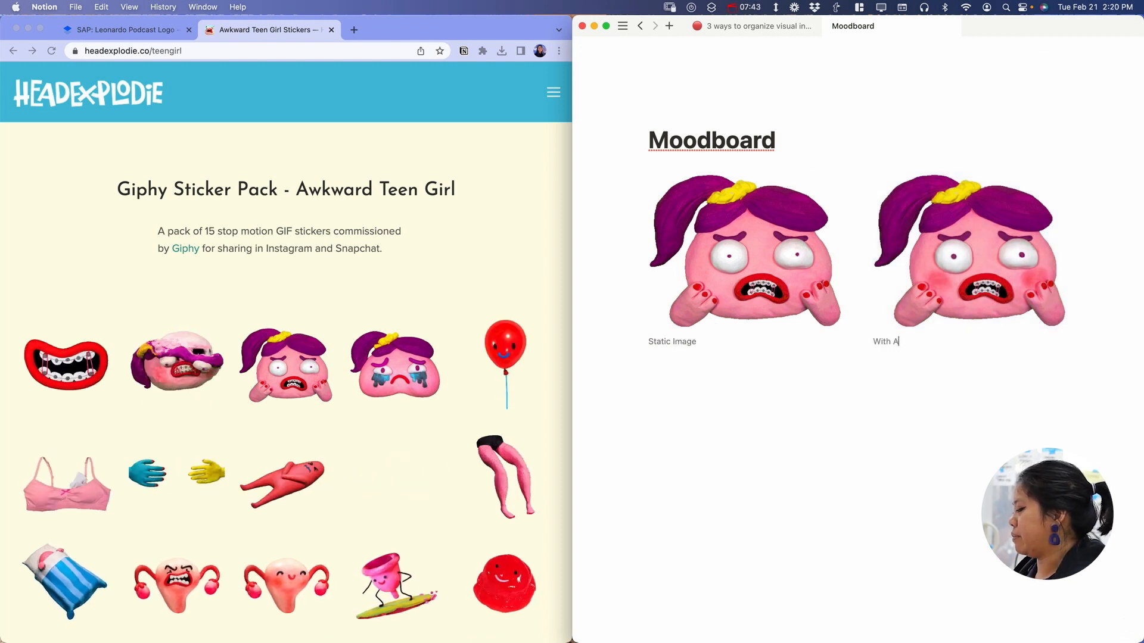
Save the animated crying character from the sticker page and insert it from Downloads directly under the Moodboard title.
click(443, 375)
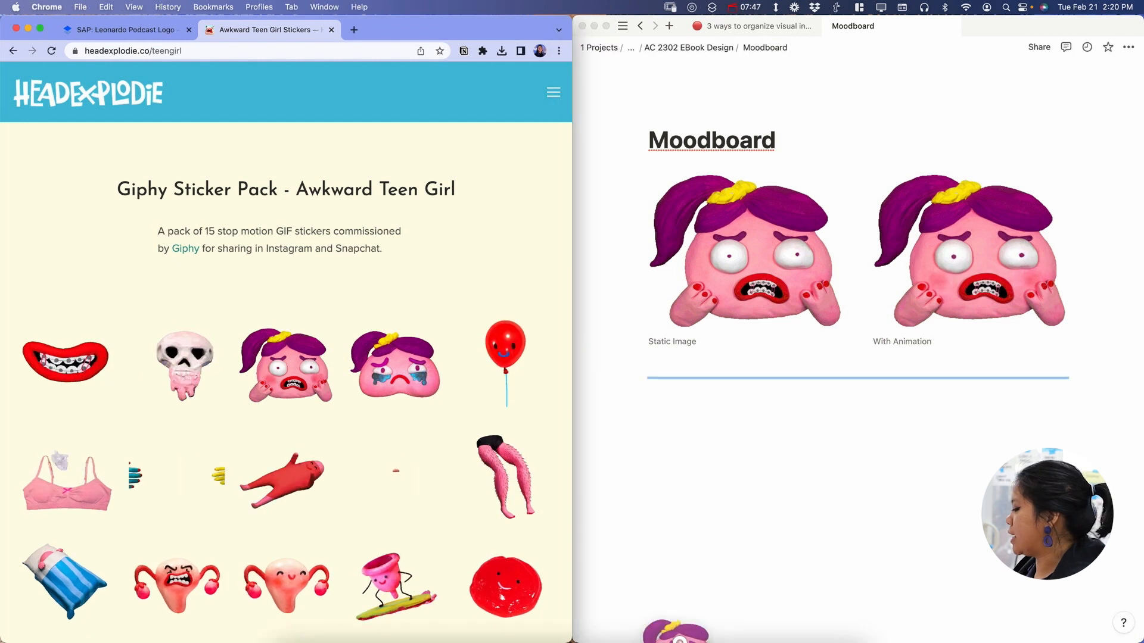
mouse_move(753, 628)
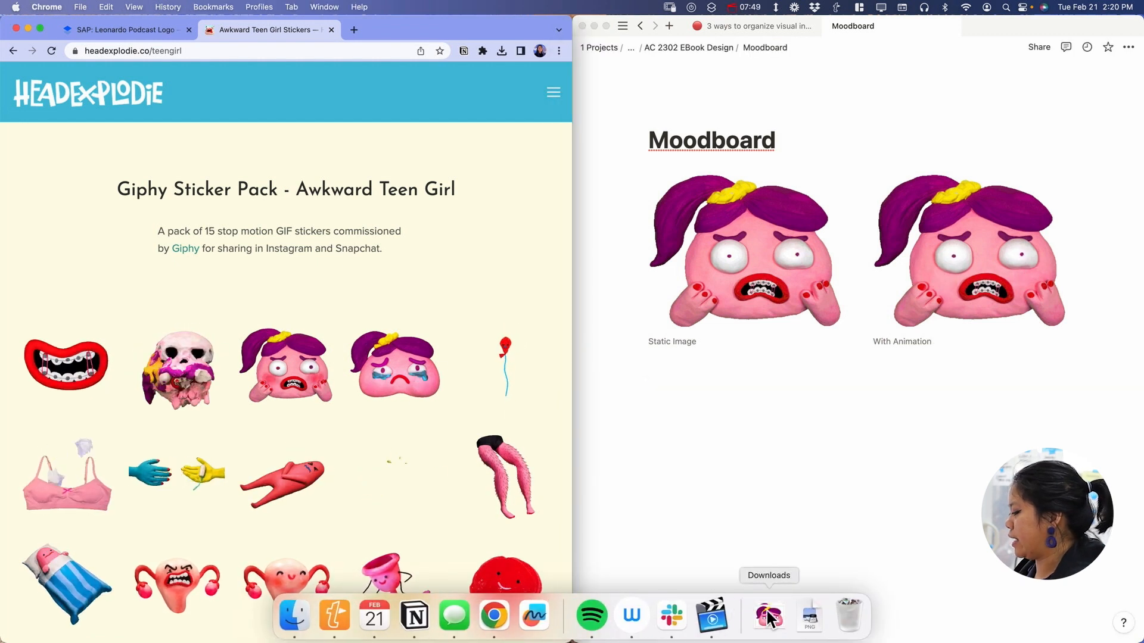
click(754, 623)
drag(771, 575, 797, 169)
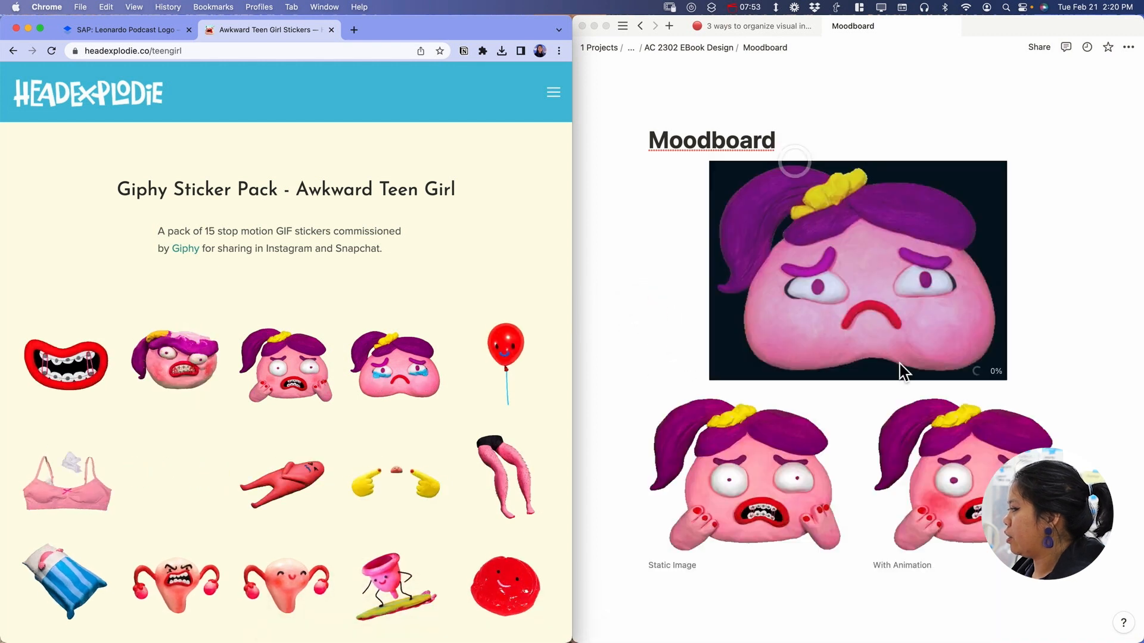
scroll(1098, 365, down, 3)
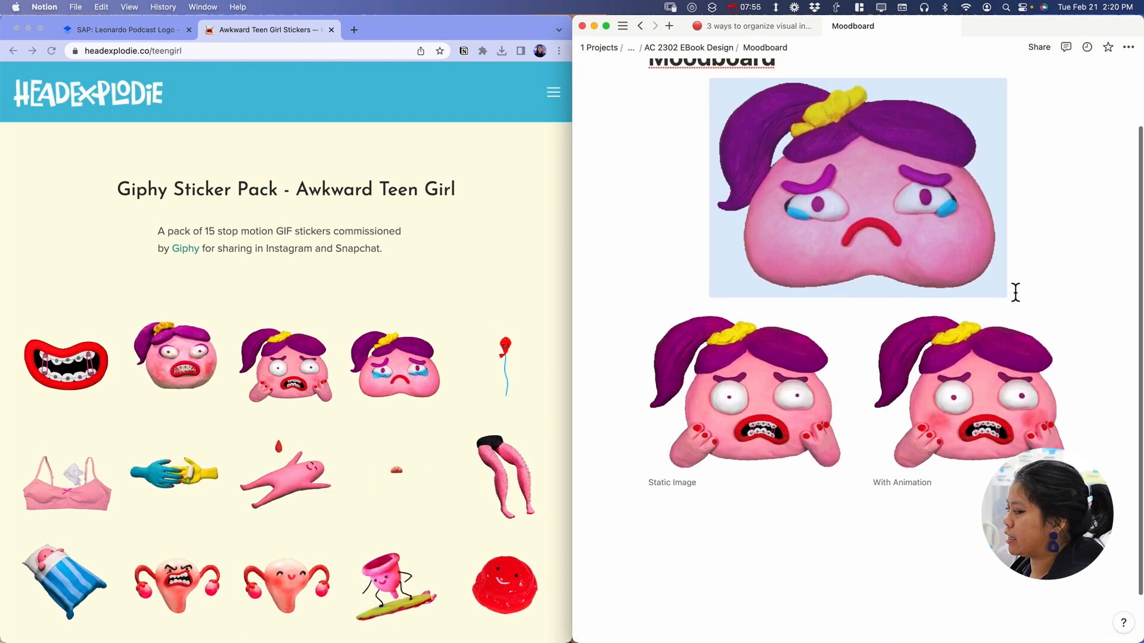
scroll(1037, 295, up, 1)
scroll(1049, 323, up, 1)
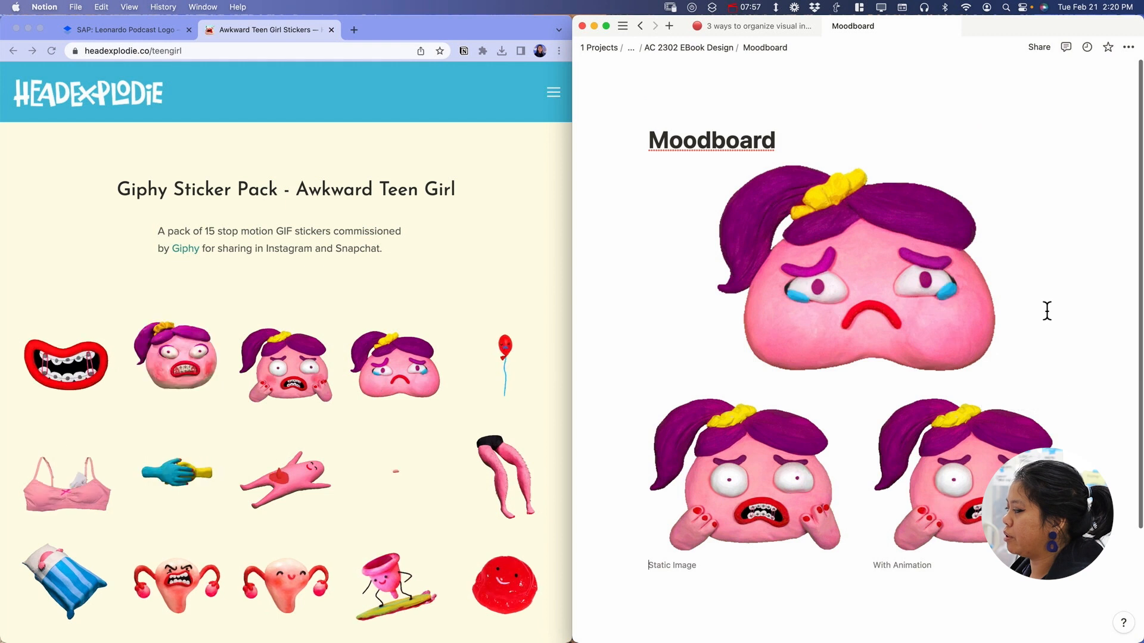
click(826, 145)
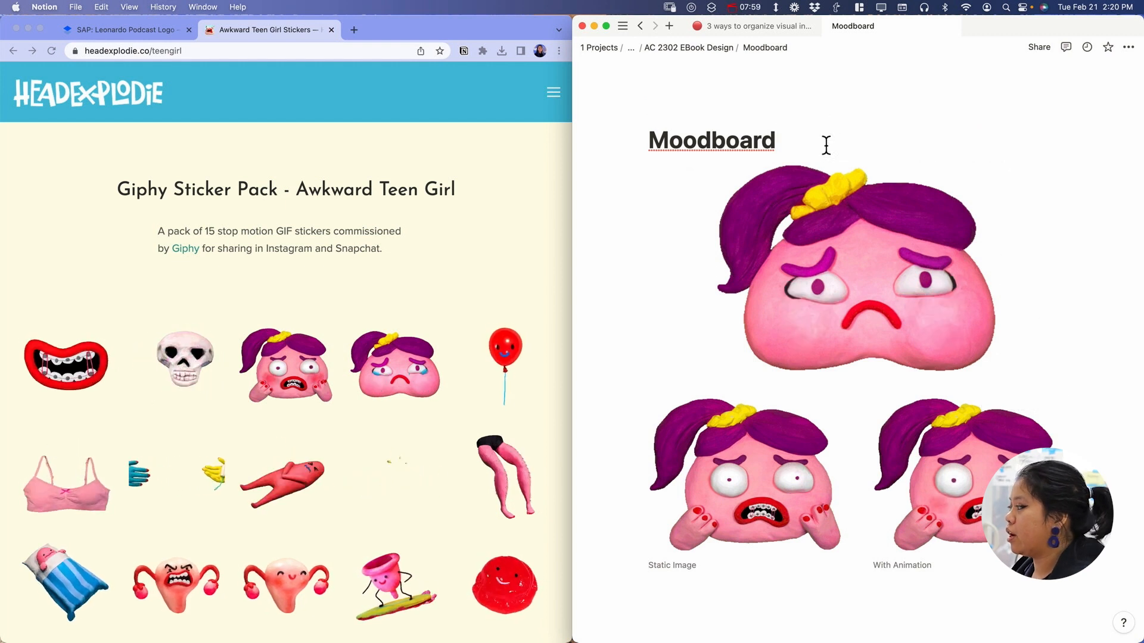
click(247, 51)
key(super+c)
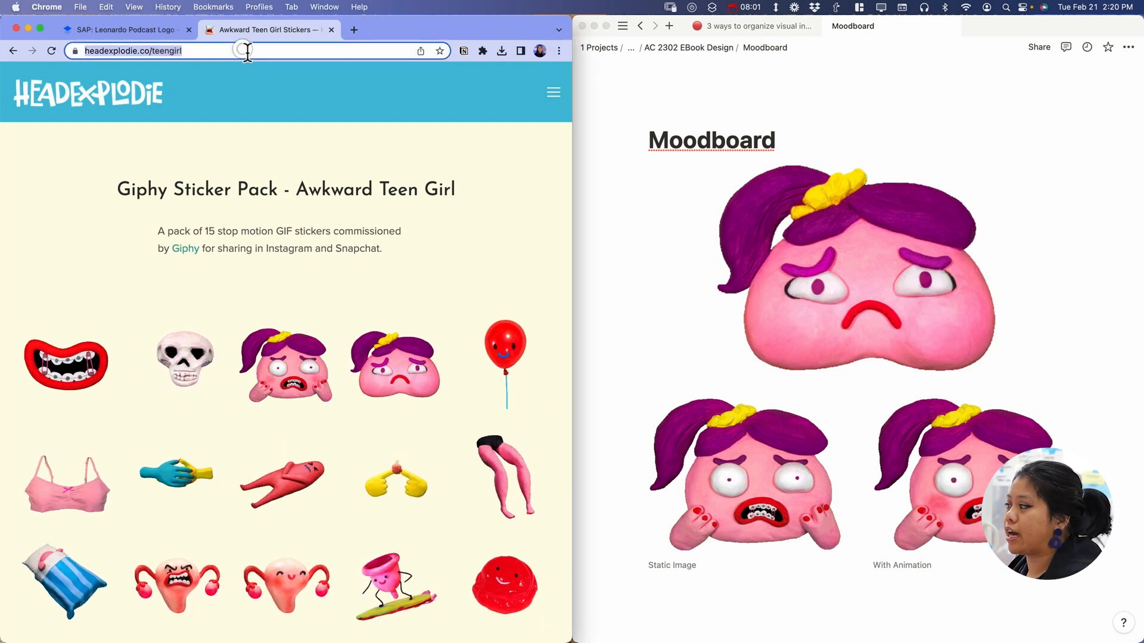
click(781, 143)
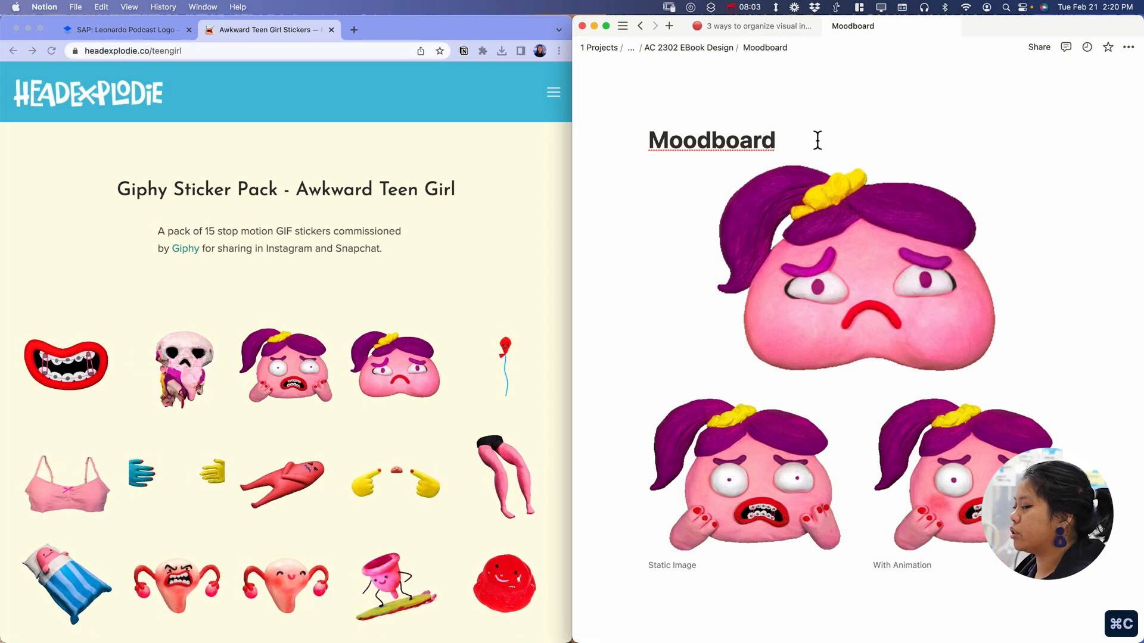
key(Return)
key(super+v)
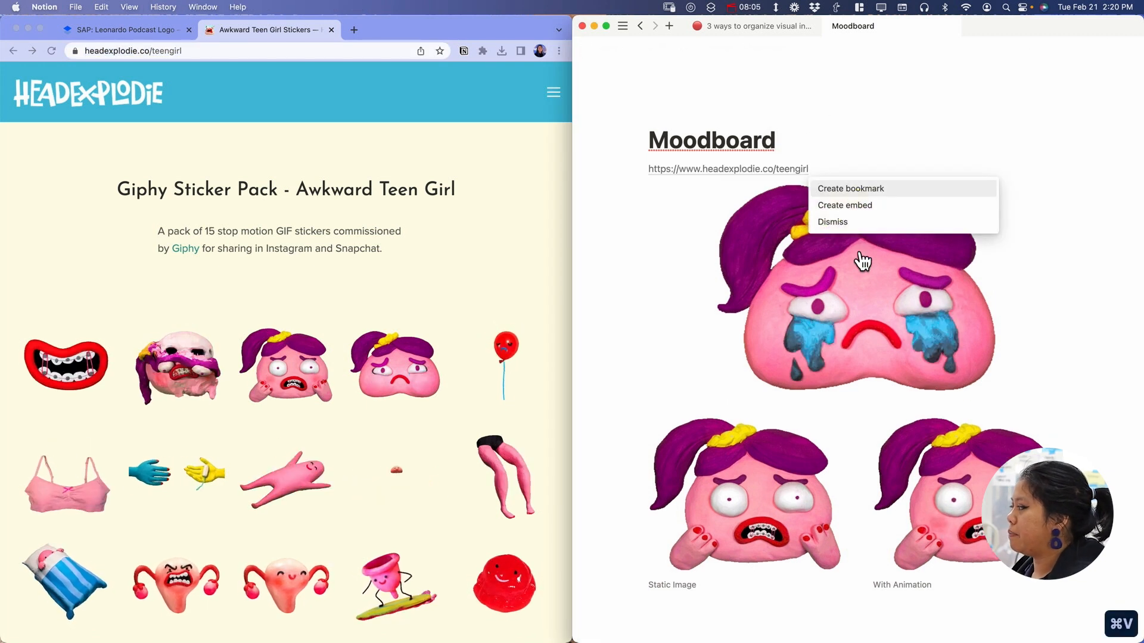
click(859, 153)
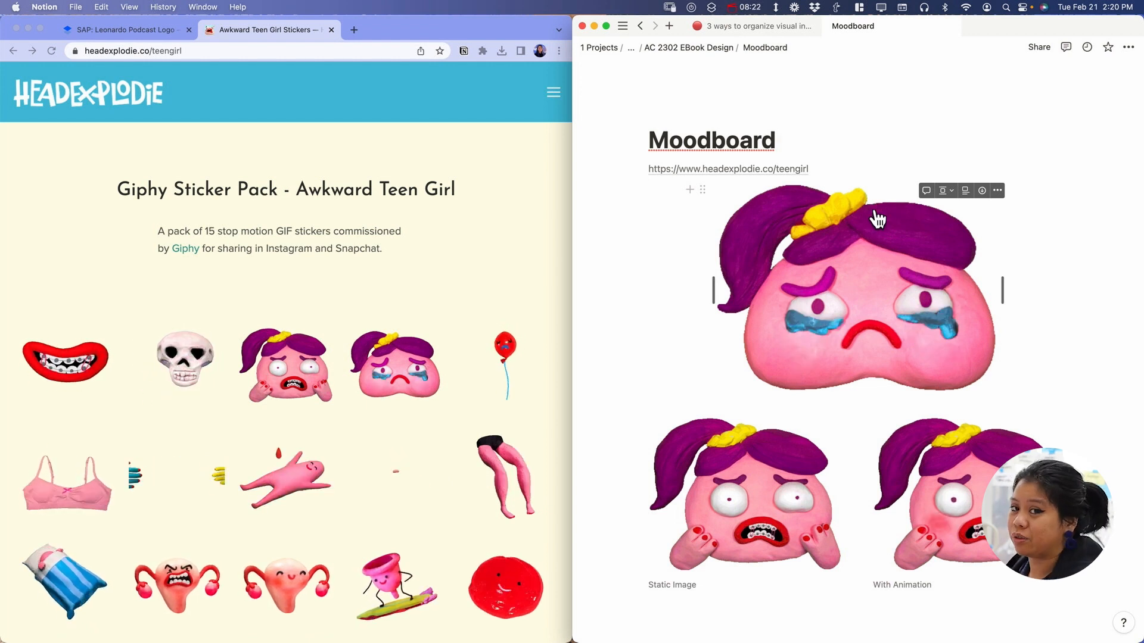
scroll(957, 240, down, 4)
scroll(950, 245, up, 3)
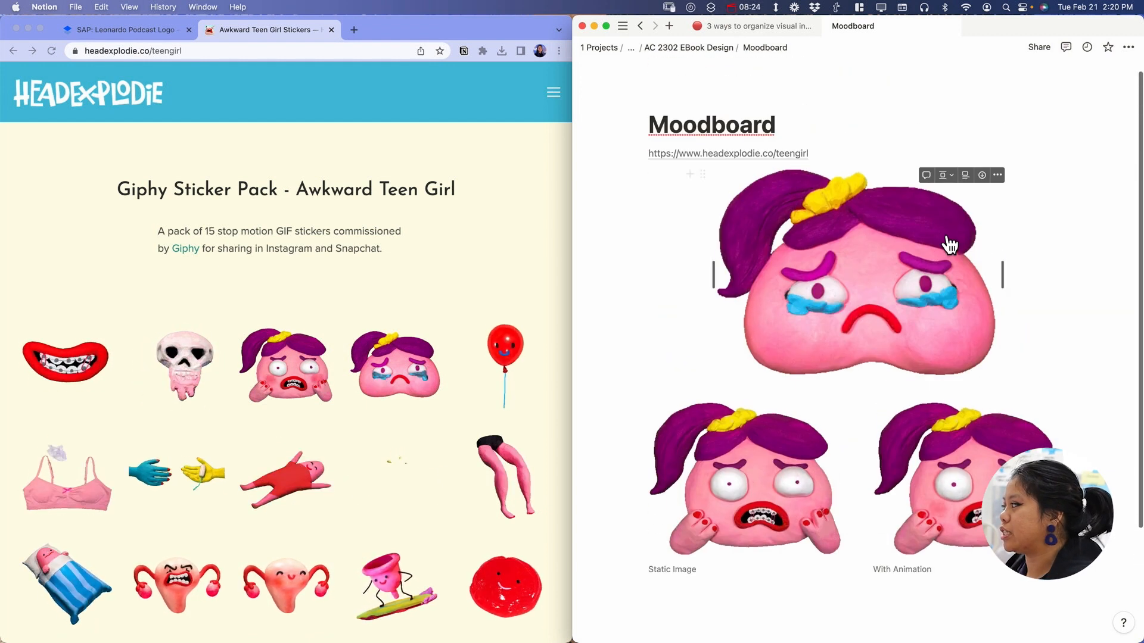
scroll(948, 244, down, 2)
scroll(949, 244, up, 2)
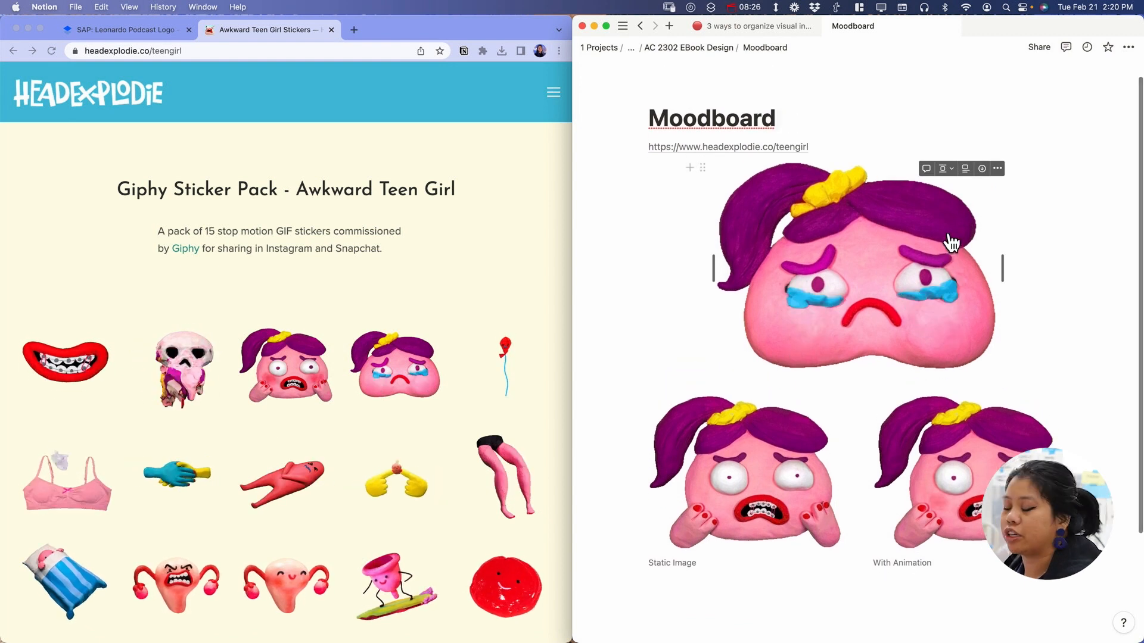
scroll(818, 148, down, 2)
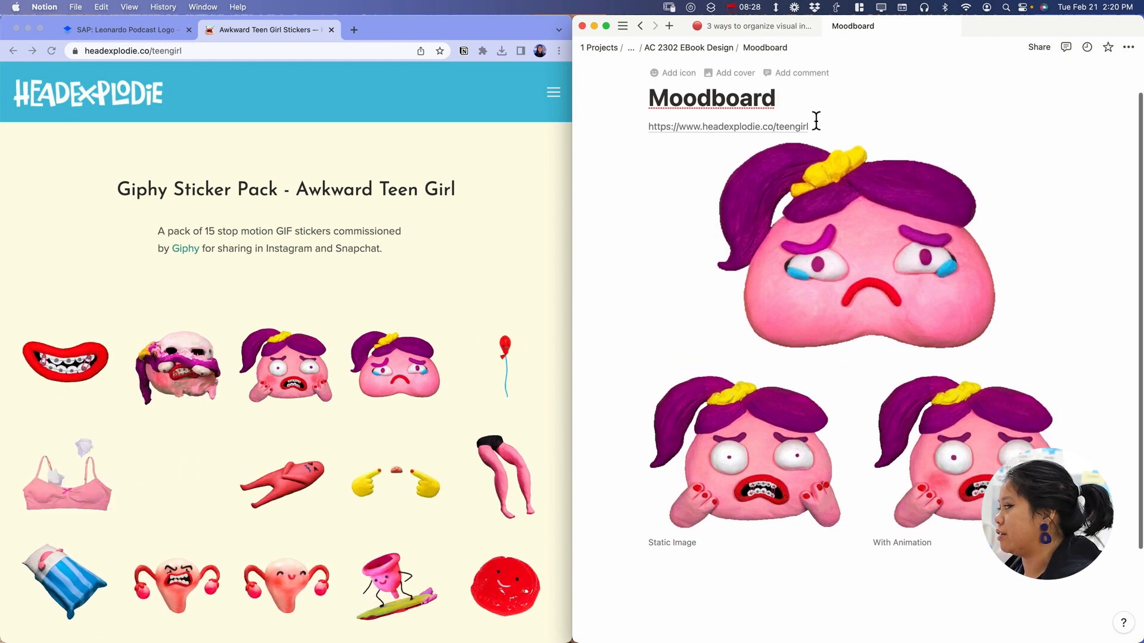
Add a large heading with the sticker artist's name and place it between the Moodboard title and the sticker page link.
scroll(816, 113, up, 1)
scroll(798, 155, down, 3)
scroll(787, 131, up, 3)
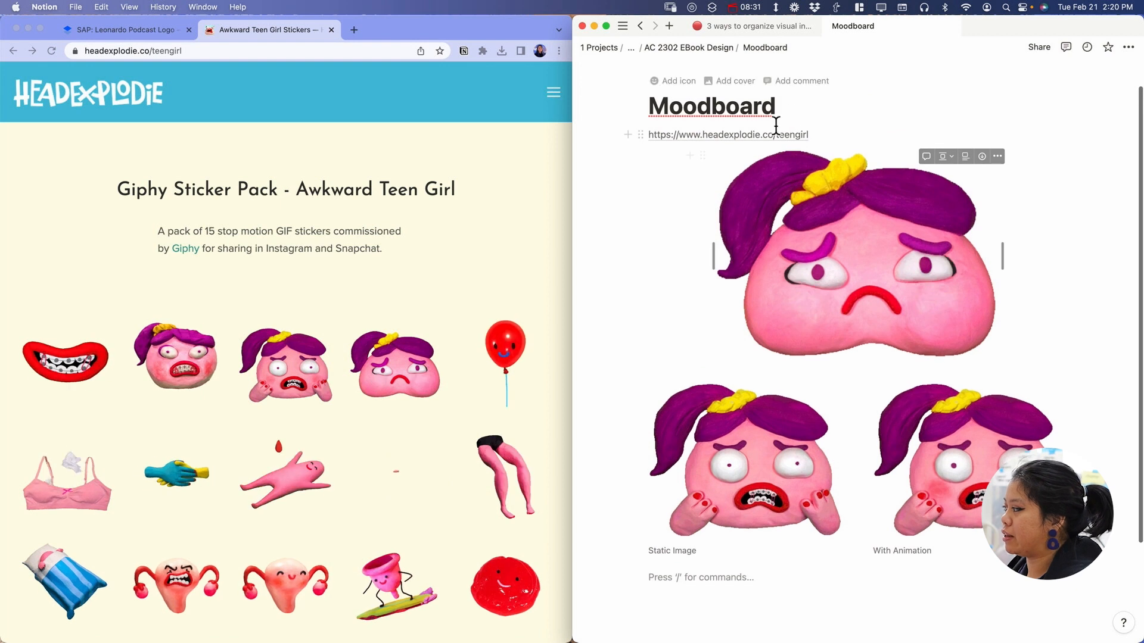
key(ctrl+alt+t)
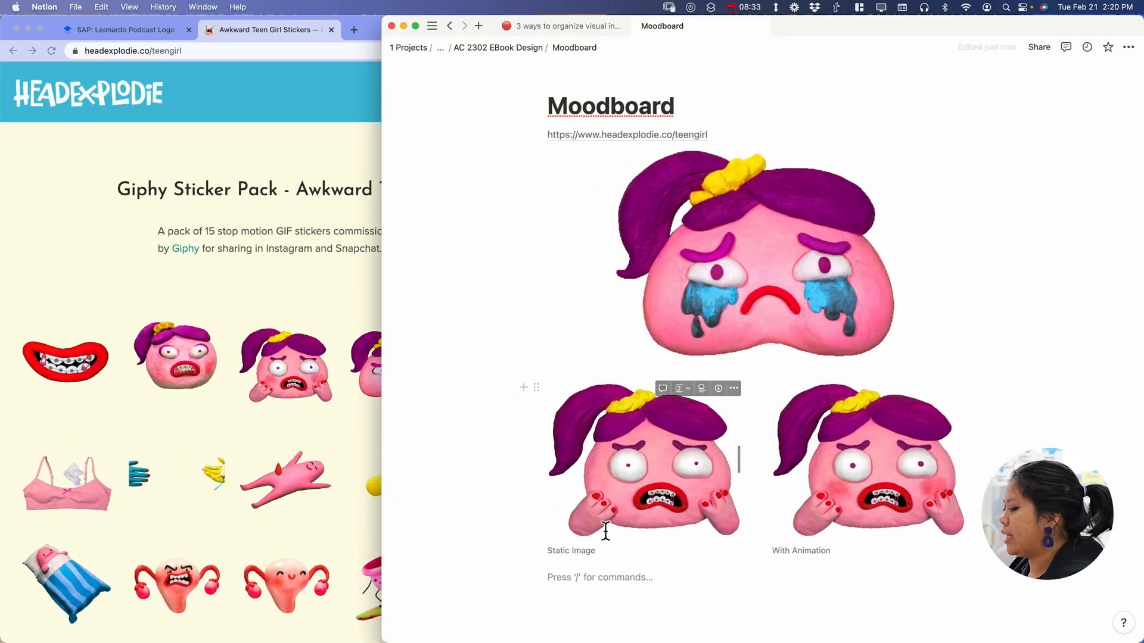
scroll(617, 536, down, 3)
text(# )
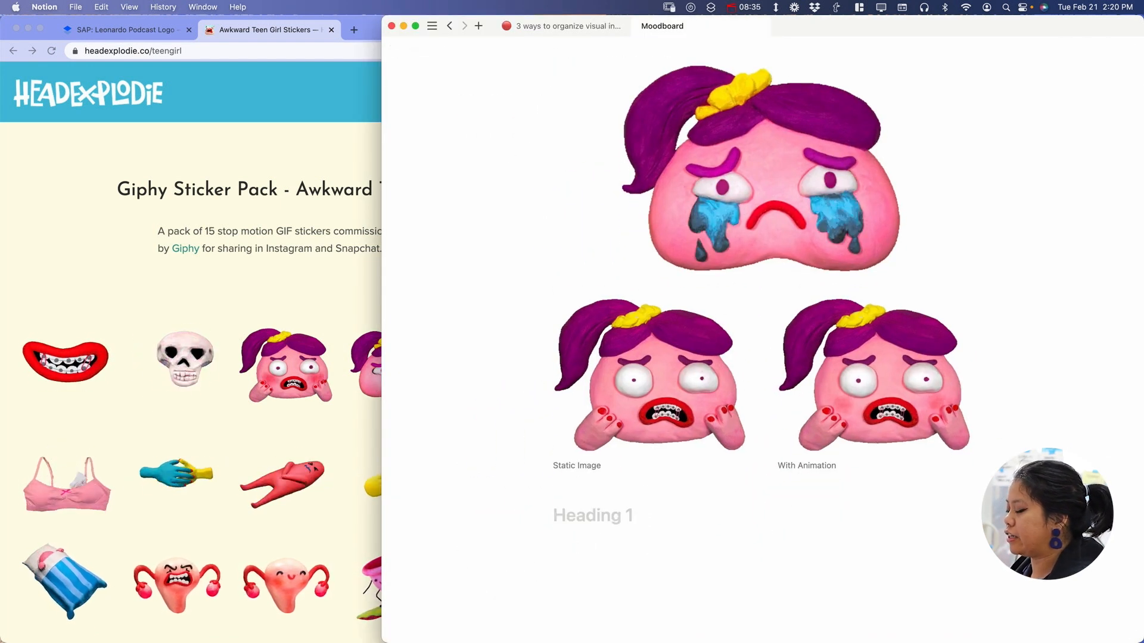
text(Ann)
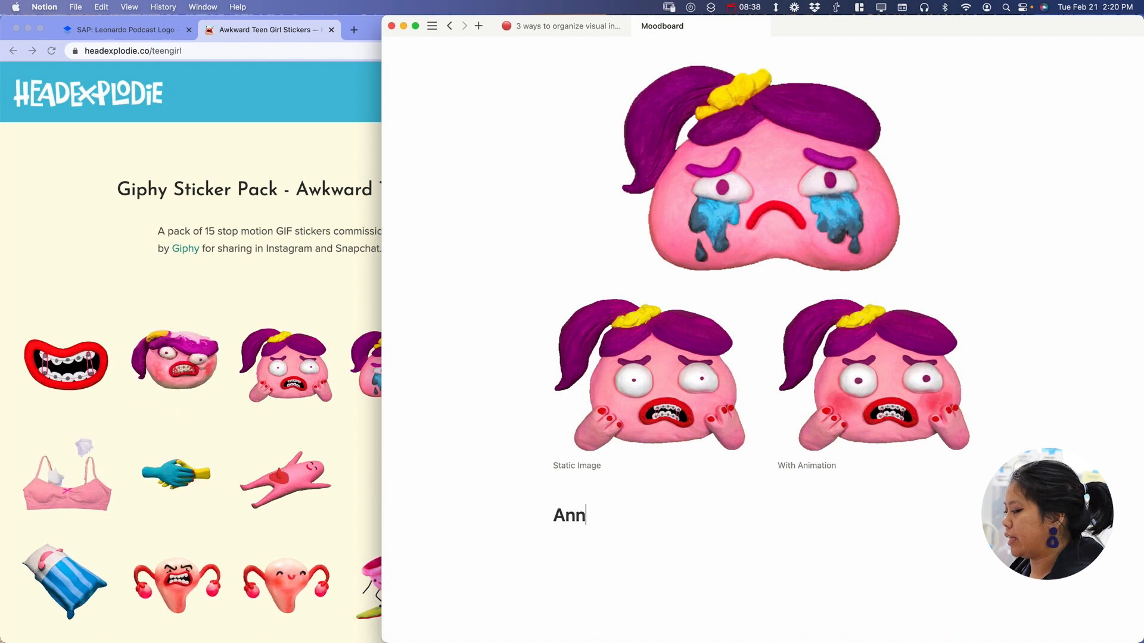
text(ie Wong)
drag(541, 515, 595, 170)
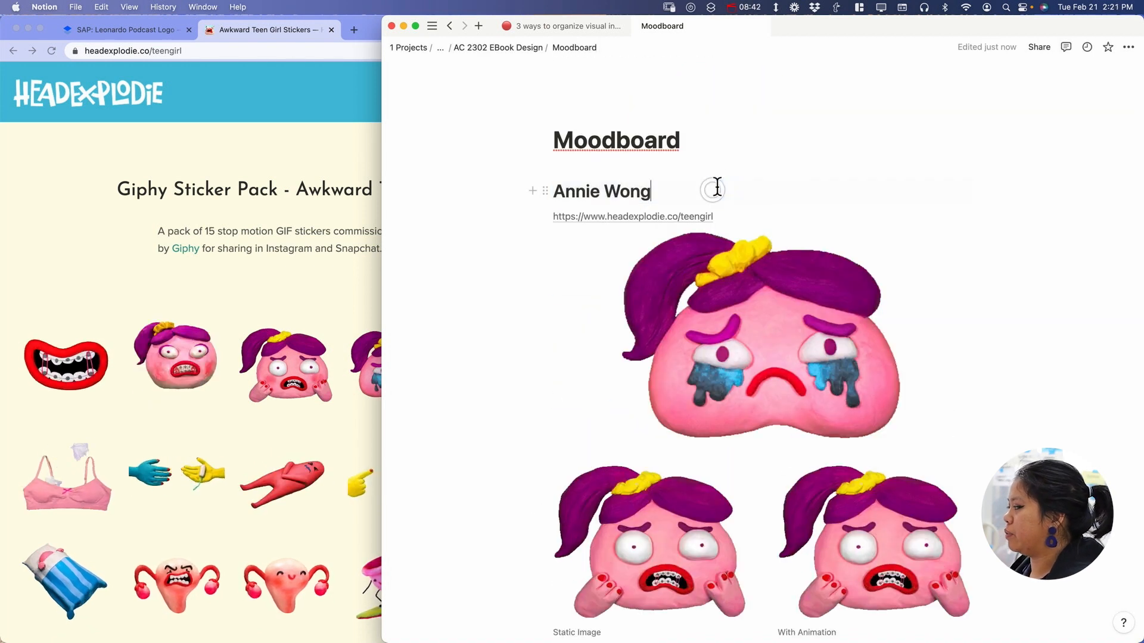
Add the line "Stop Motion GIFS" directly under the artist's name heading.
click(717, 187)
key(Return)
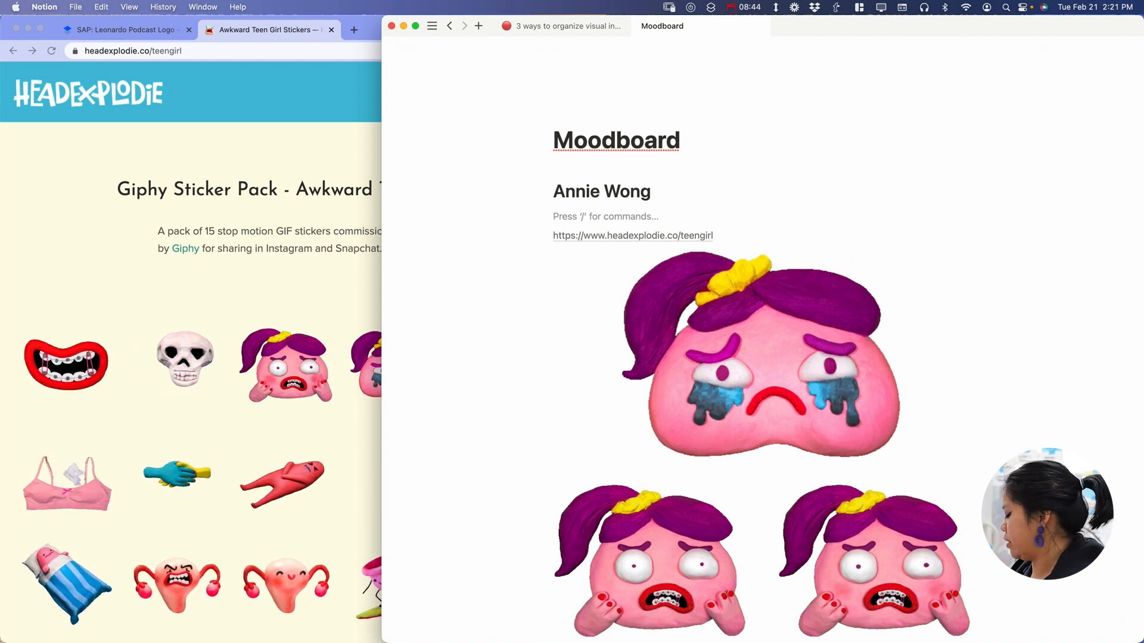
text(stop)
key(BackSpace)
text(Stop Motion I)
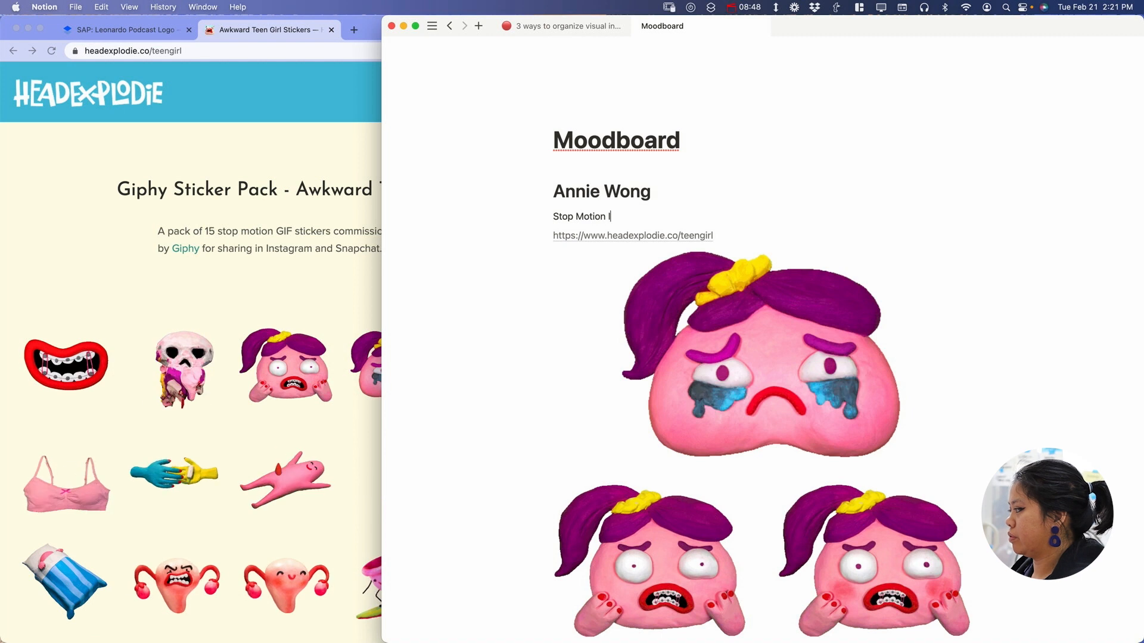
text(GIFS)
Start an empty line below the captioned images, and open the downthestreet.tv site in a new Chrome tab.
scroll(732, 227, down, 4)
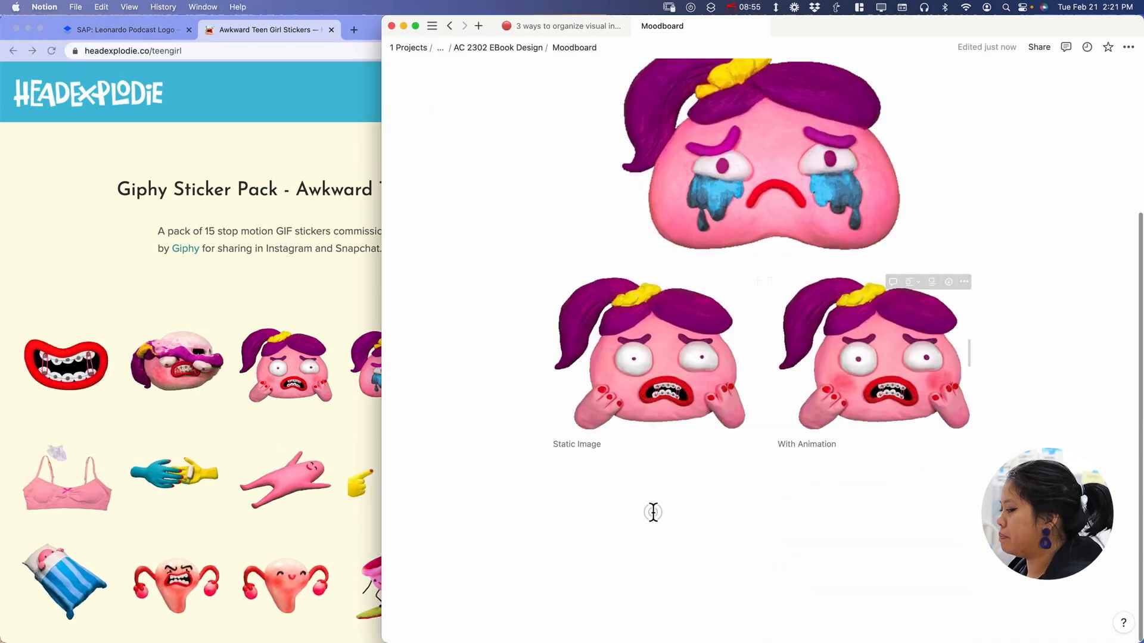
click(652, 505)
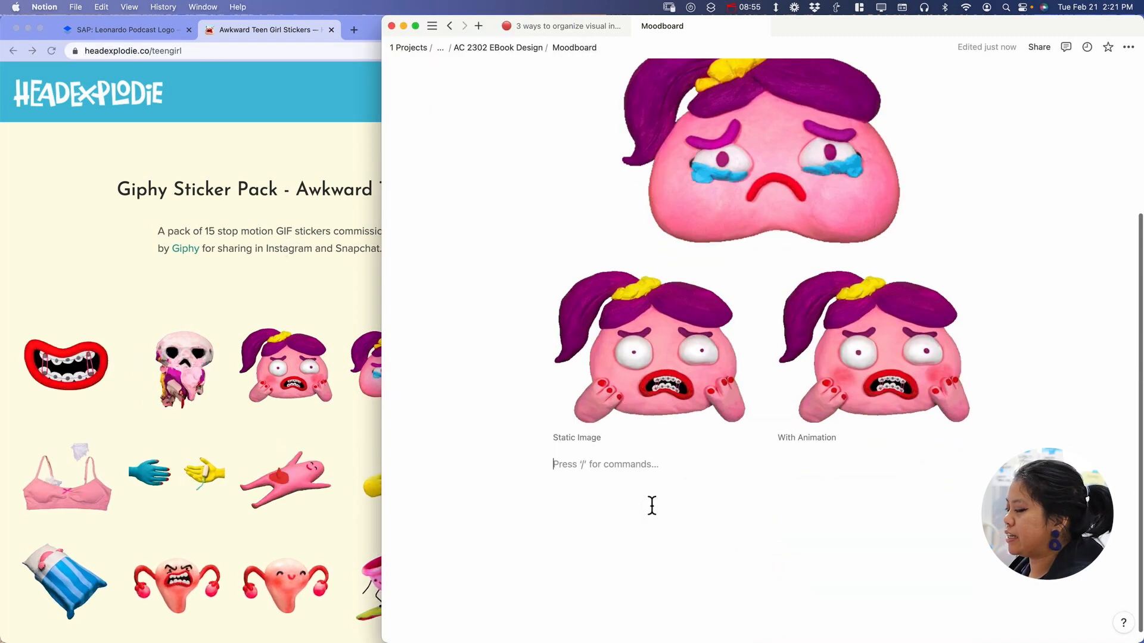
scroll(654, 496, up, 2)
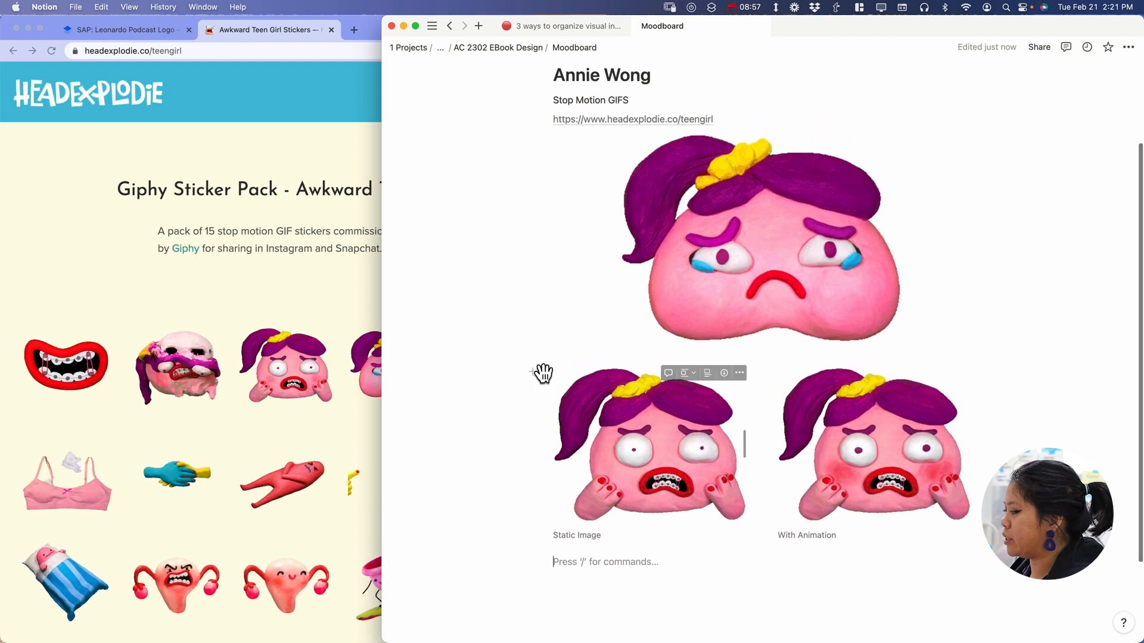
scroll(555, 473, down, 2)
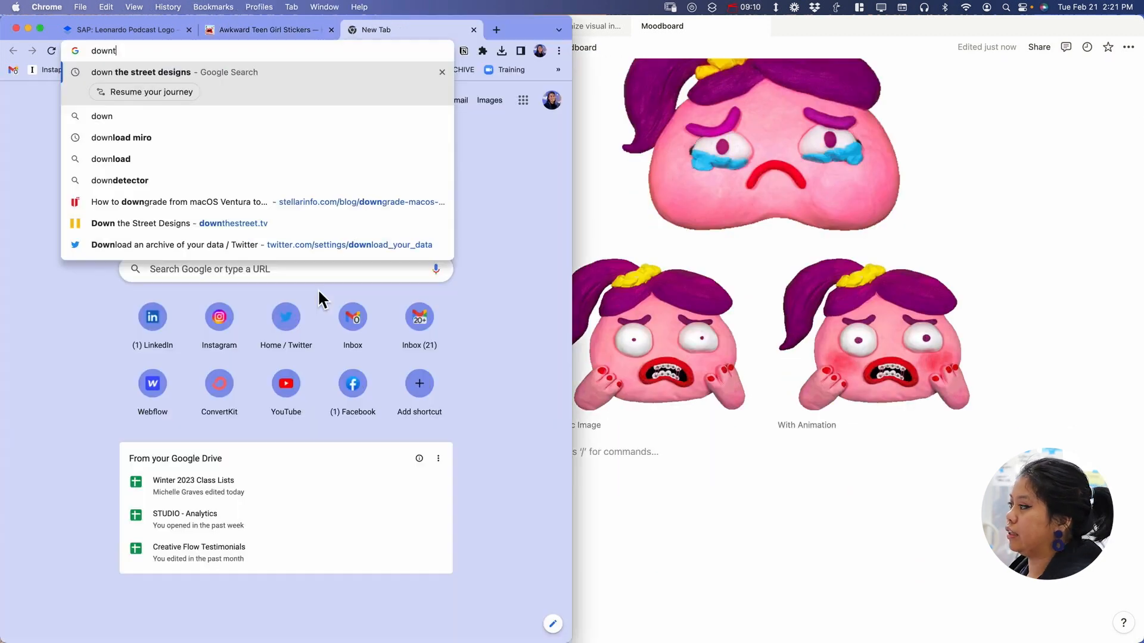
text(he)
key(Return)
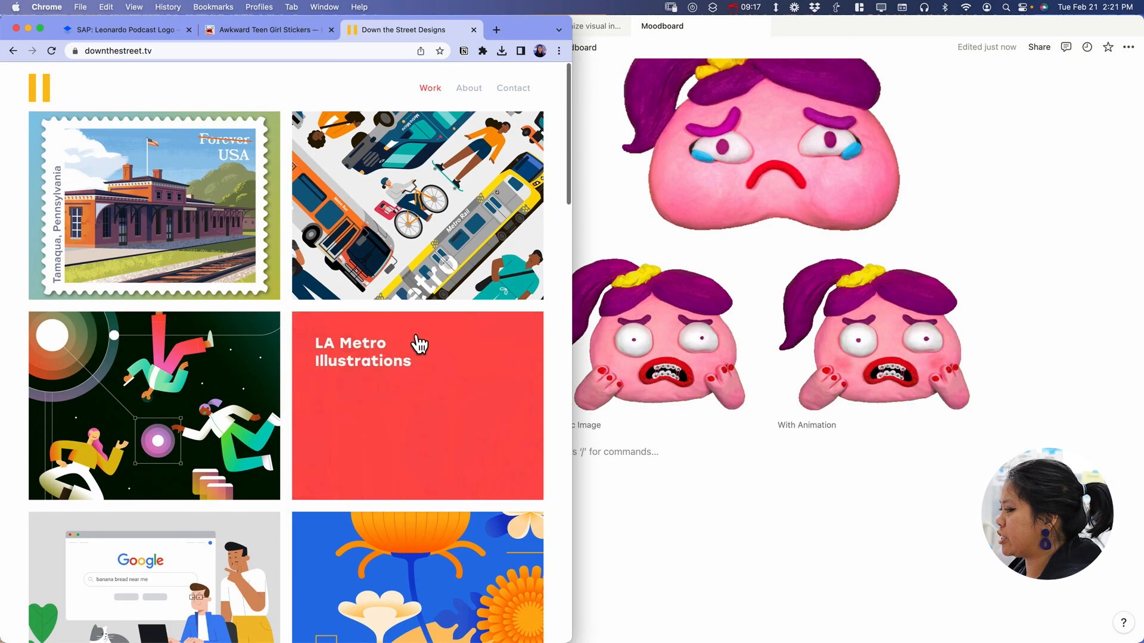
Copy the main illustration from the LA Metro Visual Assets Library project and insert it below the captioned images in Notion.
click(457, 236)
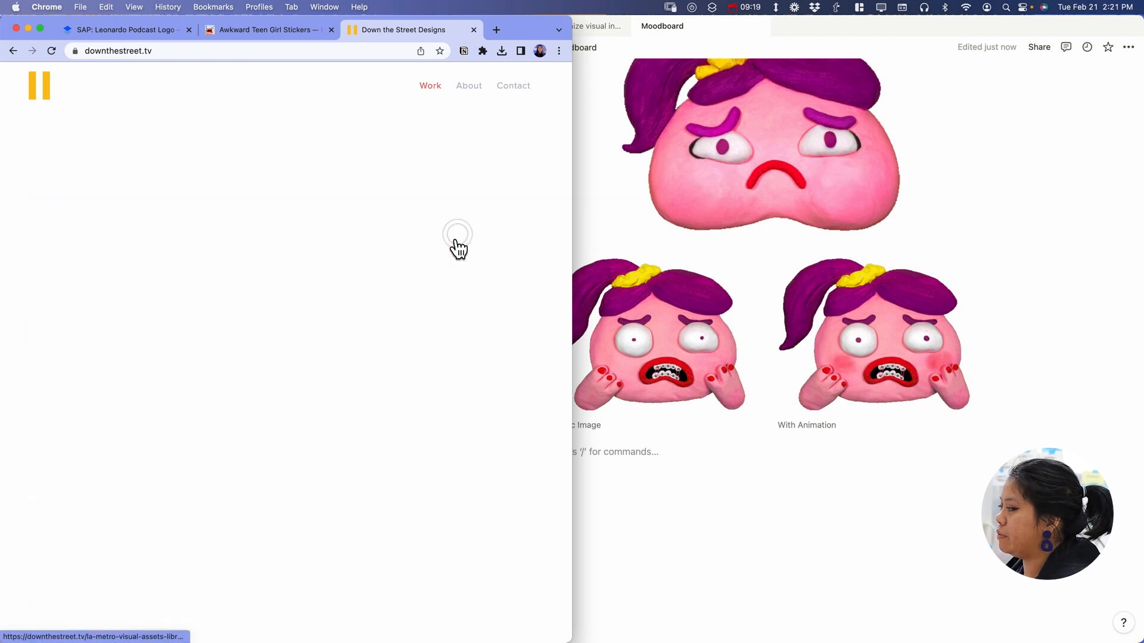
right_click(415, 275)
click(451, 311)
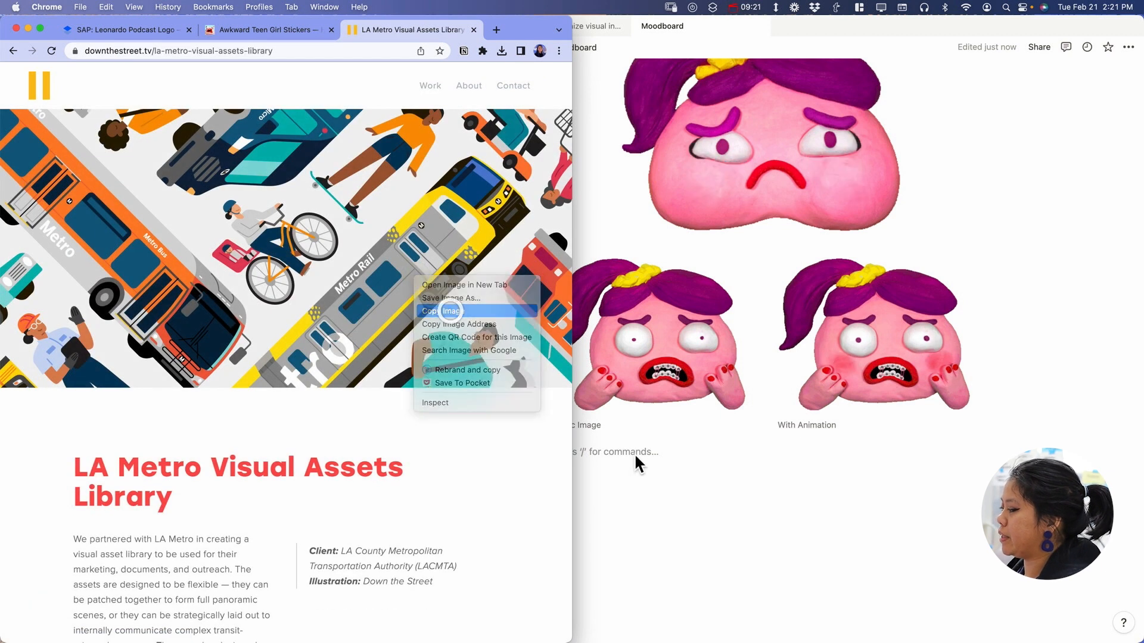
click(686, 480)
key(super+v)
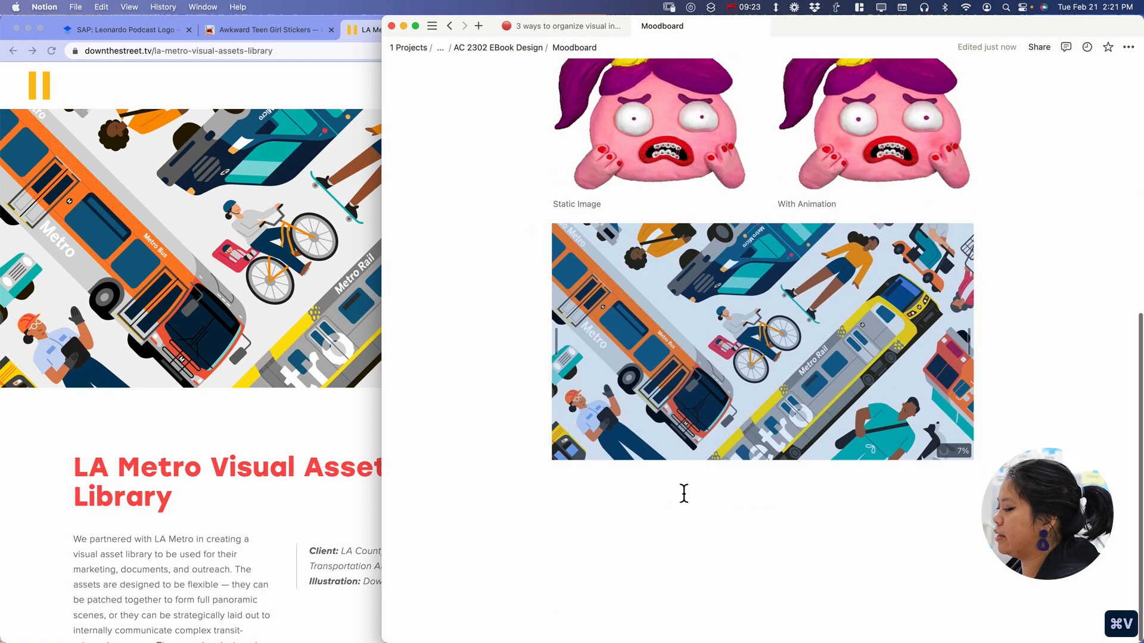
Add the large heading "Downthestreet.tv" between the captioned character images and the Metro illustration.
click(662, 526)
click(897, 197)
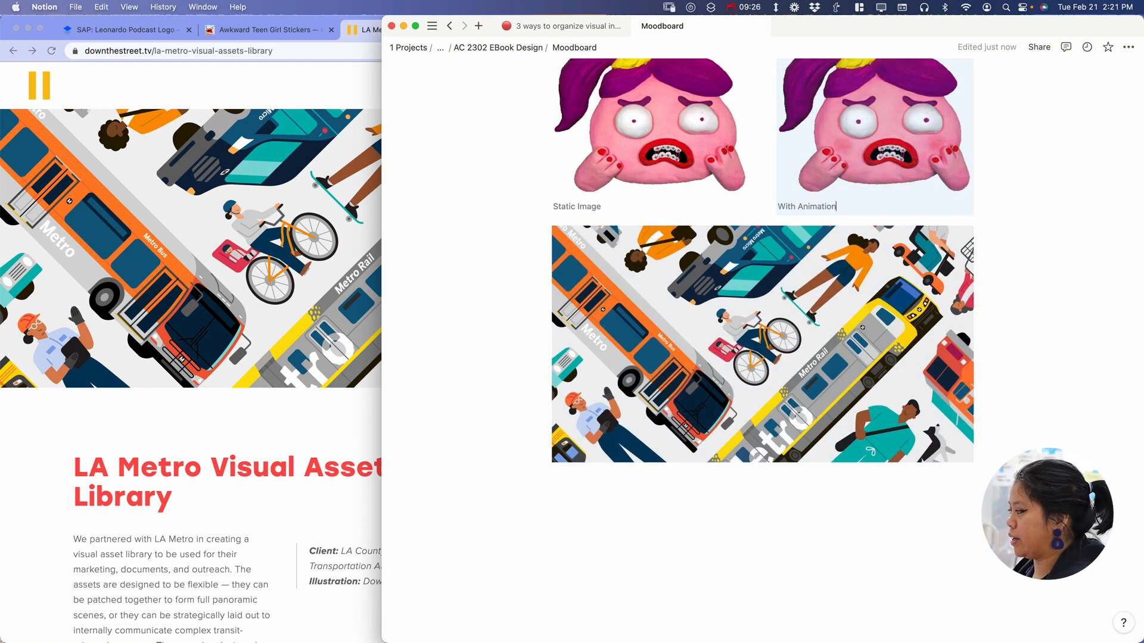
click(779, 203)
key(Return)
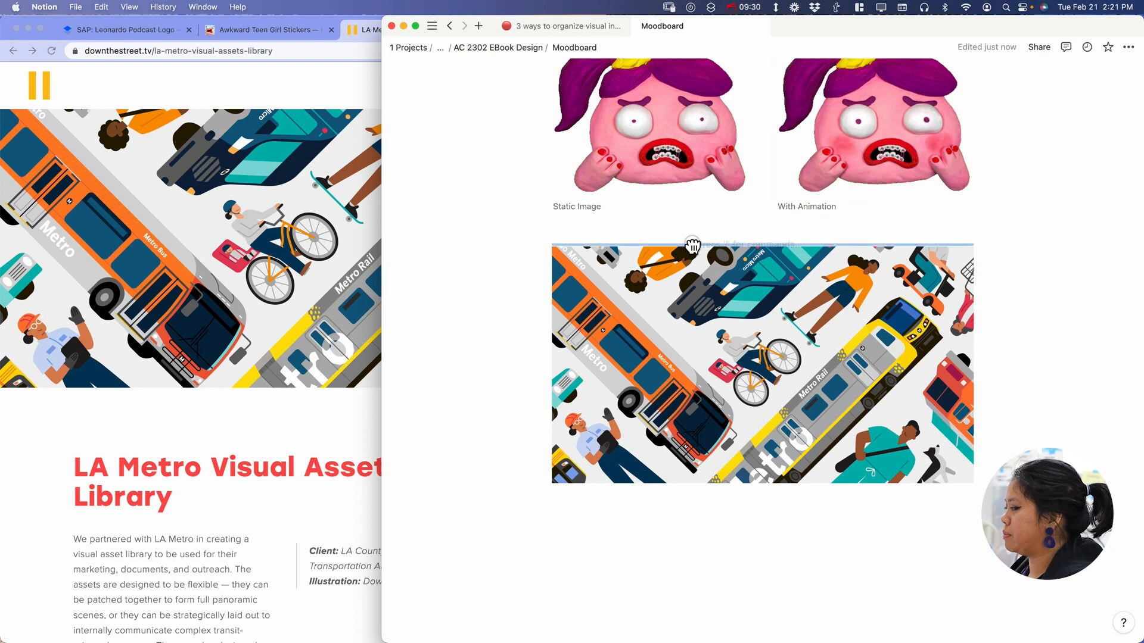
text(#)
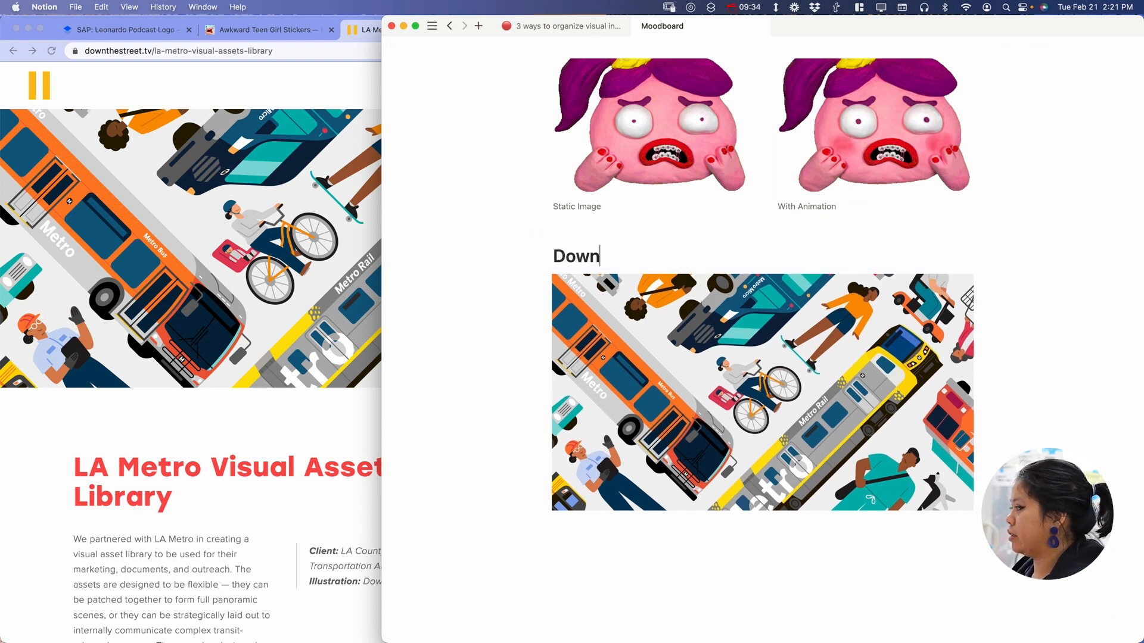
text(Down)
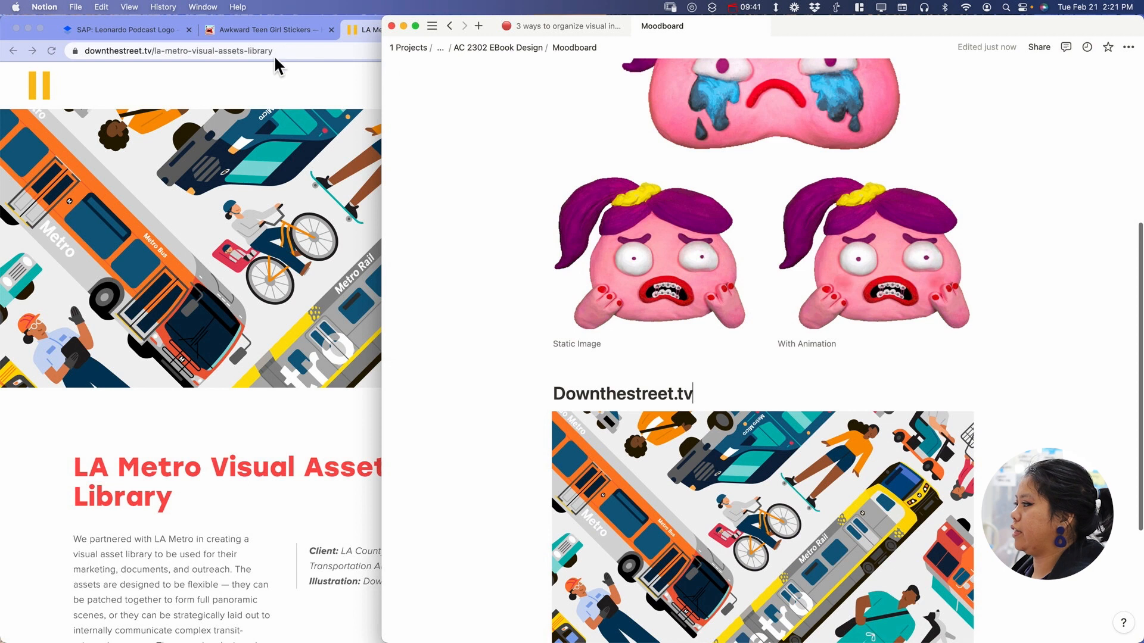
Copy the LA Metro Visual Assets Library page's address and link the "Downthestreet.tv" heading to it.
click(275, 56)
key(super+c)
click(715, 398)
drag(715, 398, 556, 388)
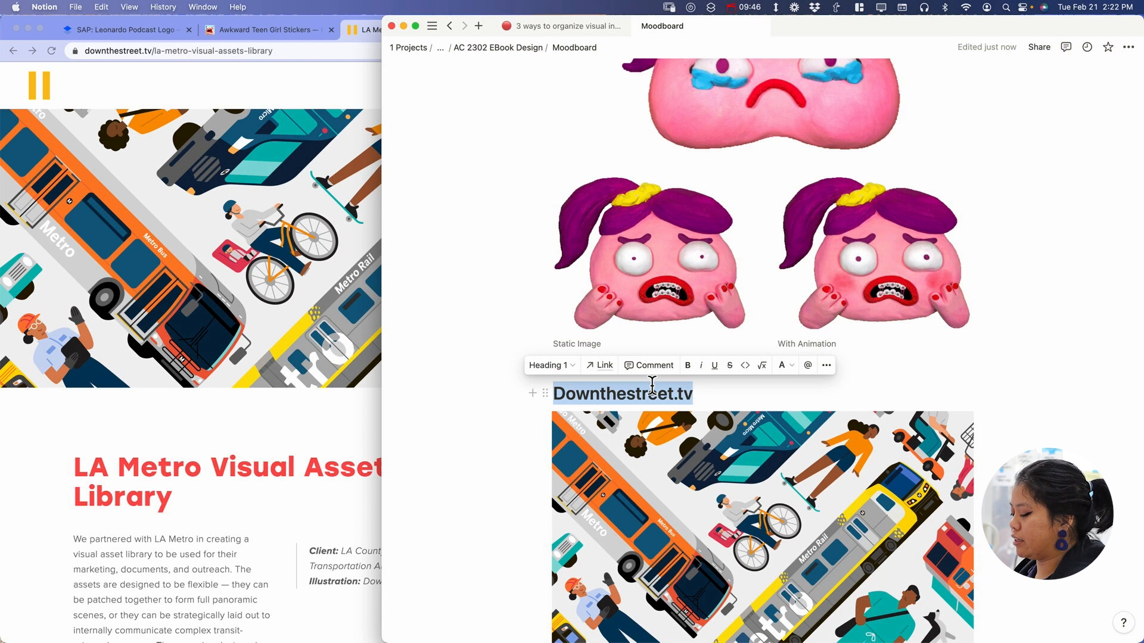
scroll(656, 320, down, 3)
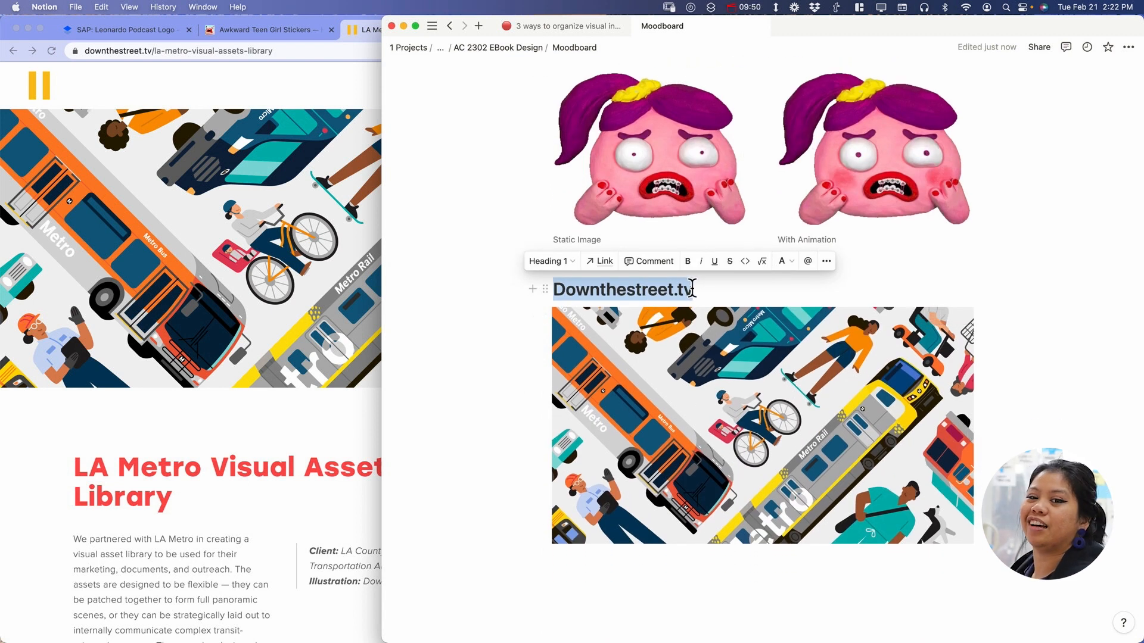
key(super+v)
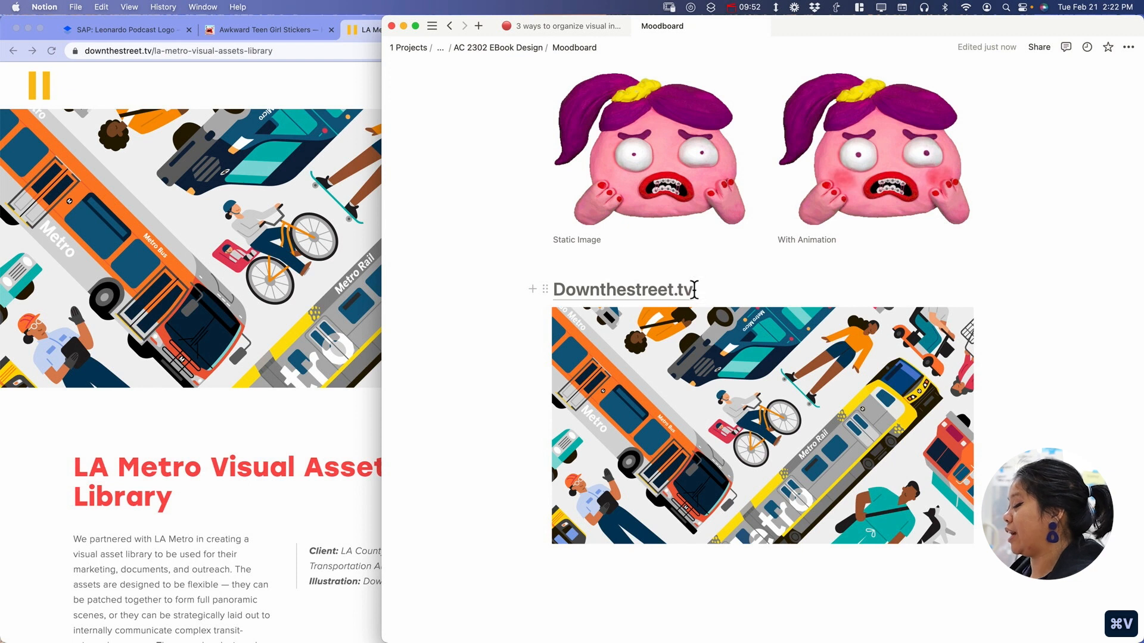
mouse_move(656, 301)
Add an image block below the Metro illustration and embed the site's four-bus image in it by its image address.
scroll(724, 288, down, 3)
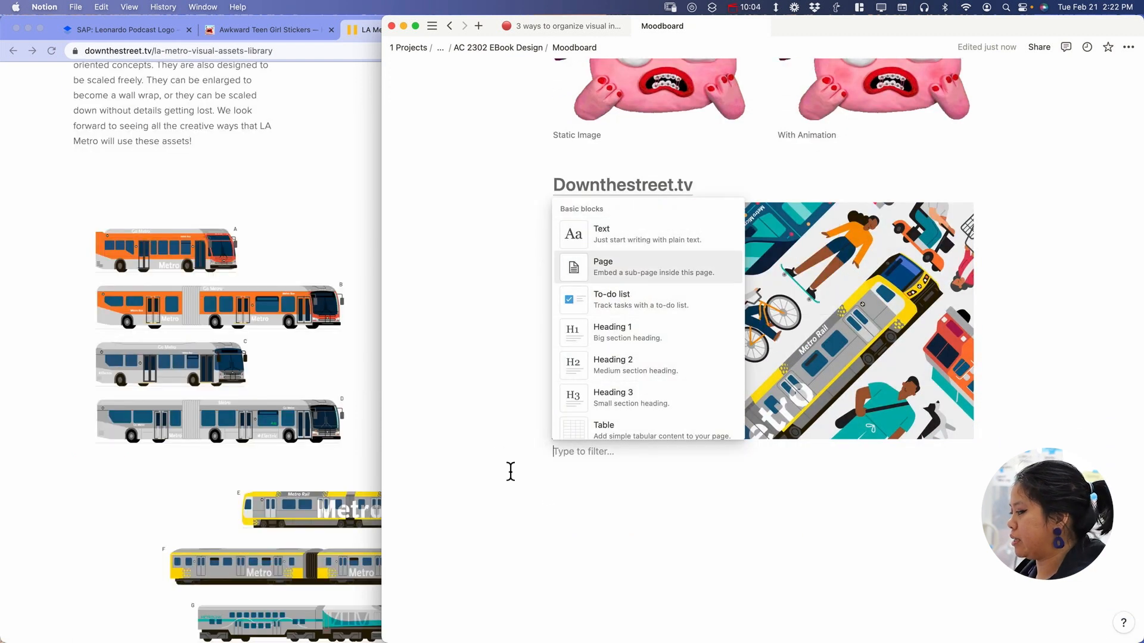
click(574, 495)
text(/image)
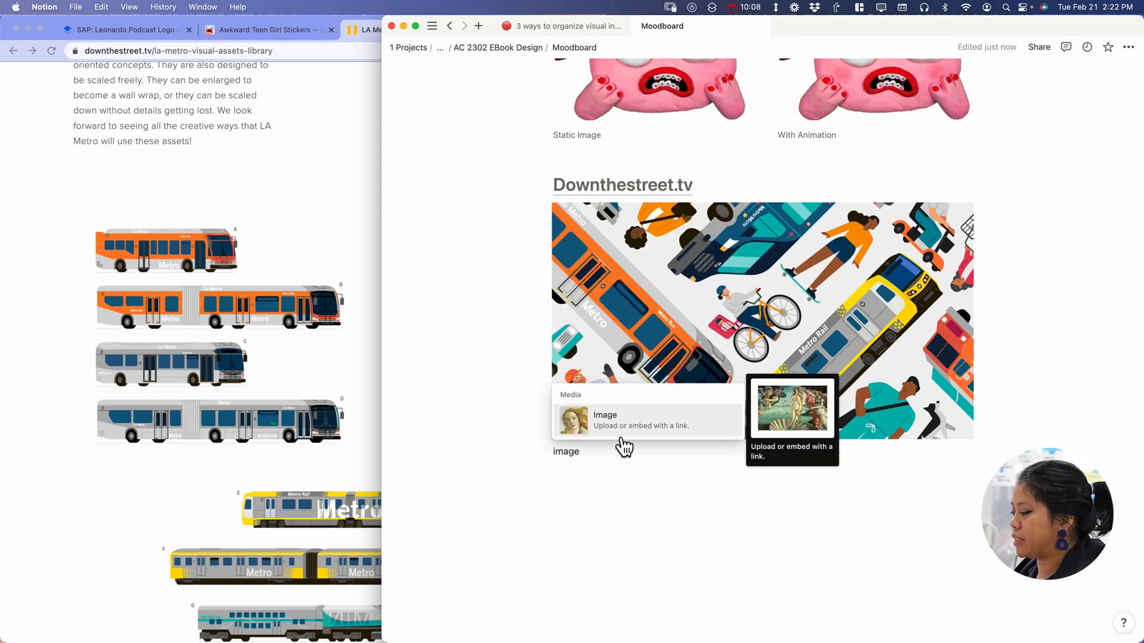
click(620, 435)
click(665, 484)
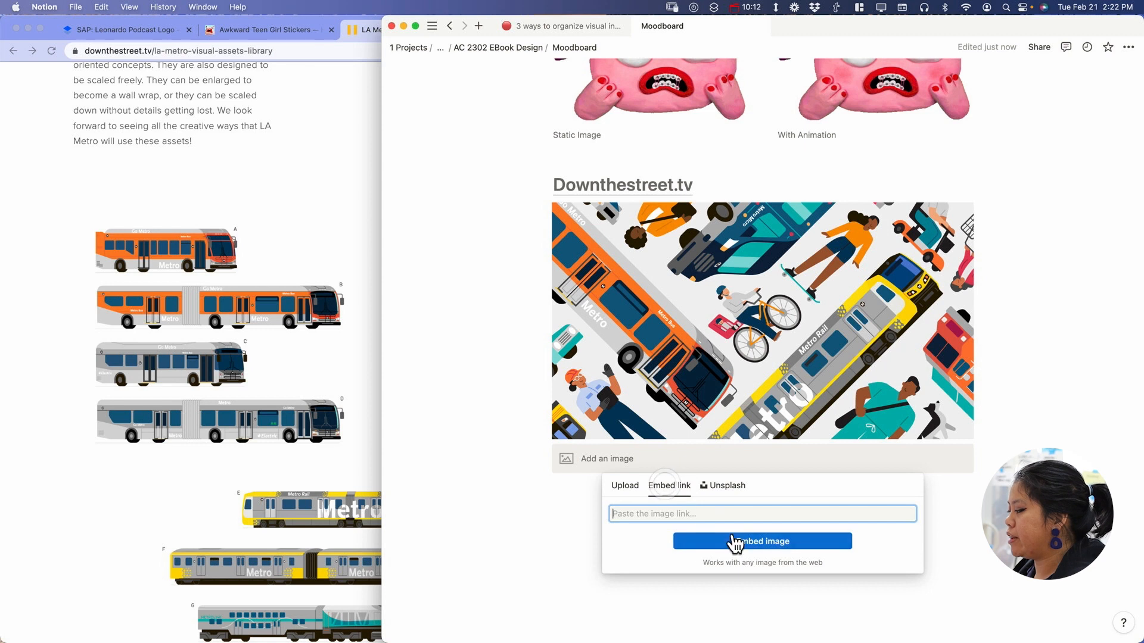
right_click(290, 333)
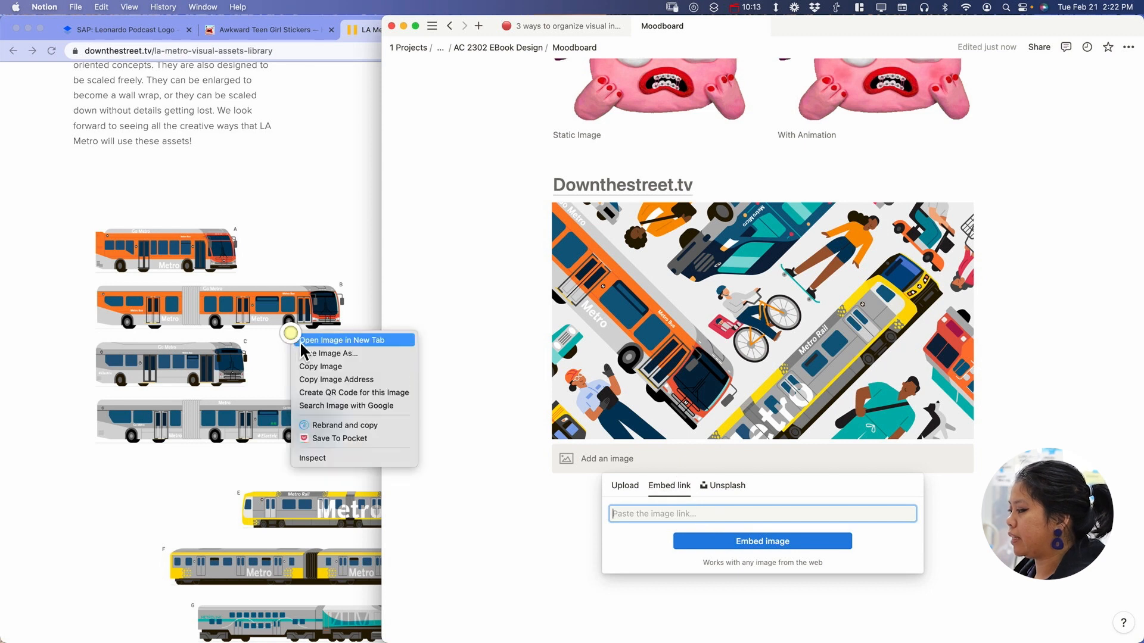
click(350, 378)
key(super+v)
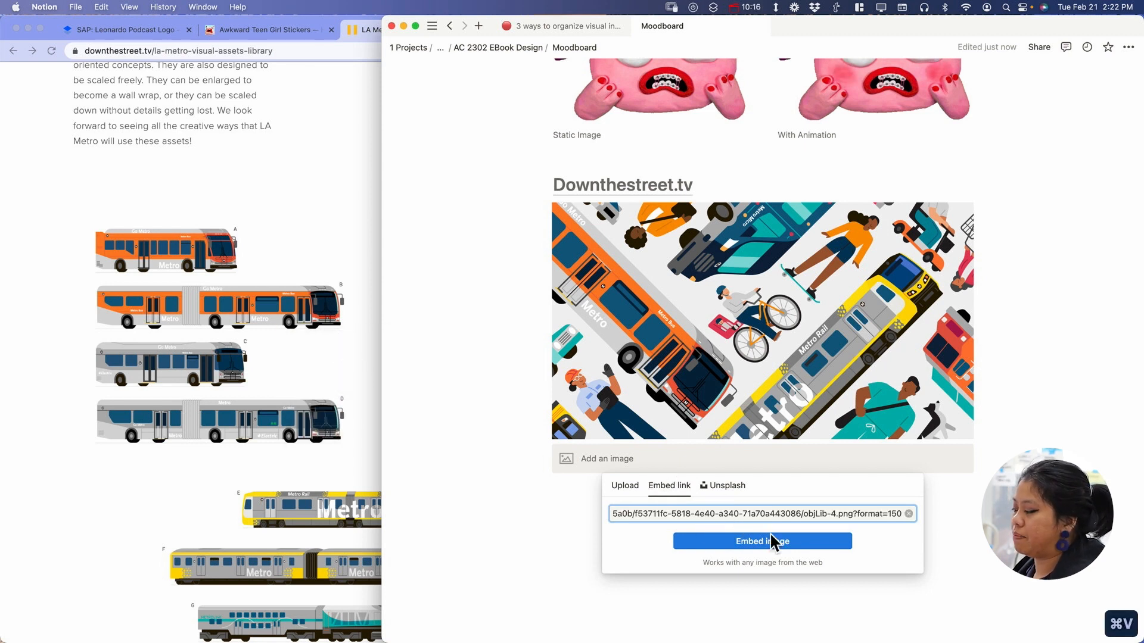
click(763, 541)
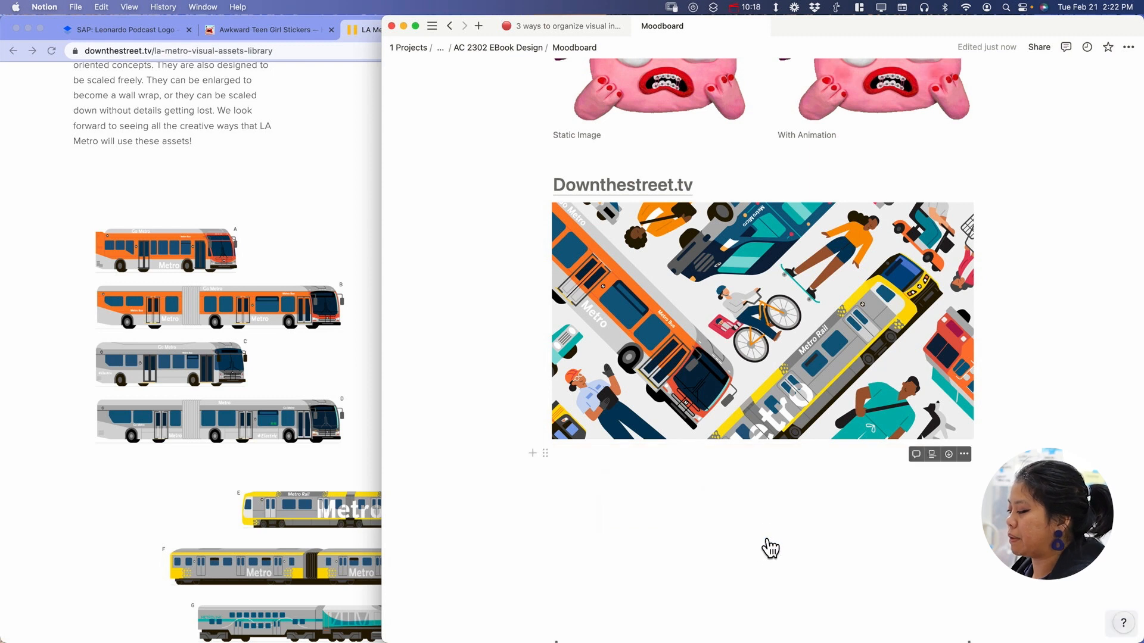
scroll(864, 429, down, 4)
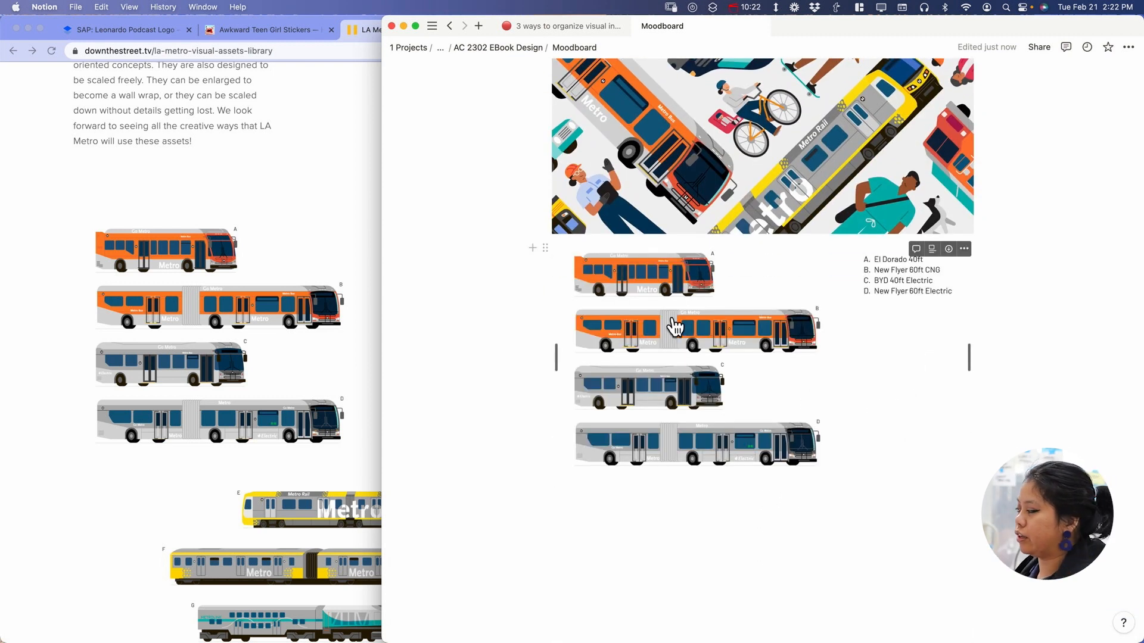
Add the train and the truck-and-van illustrations from the project page and arrange them beside the bus image in one three-column row.
scroll(678, 325, down, 1)
click(357, 465)
scroll(358, 465, down, 5)
right_click(381, 434)
click(462, 462)
click(748, 355)
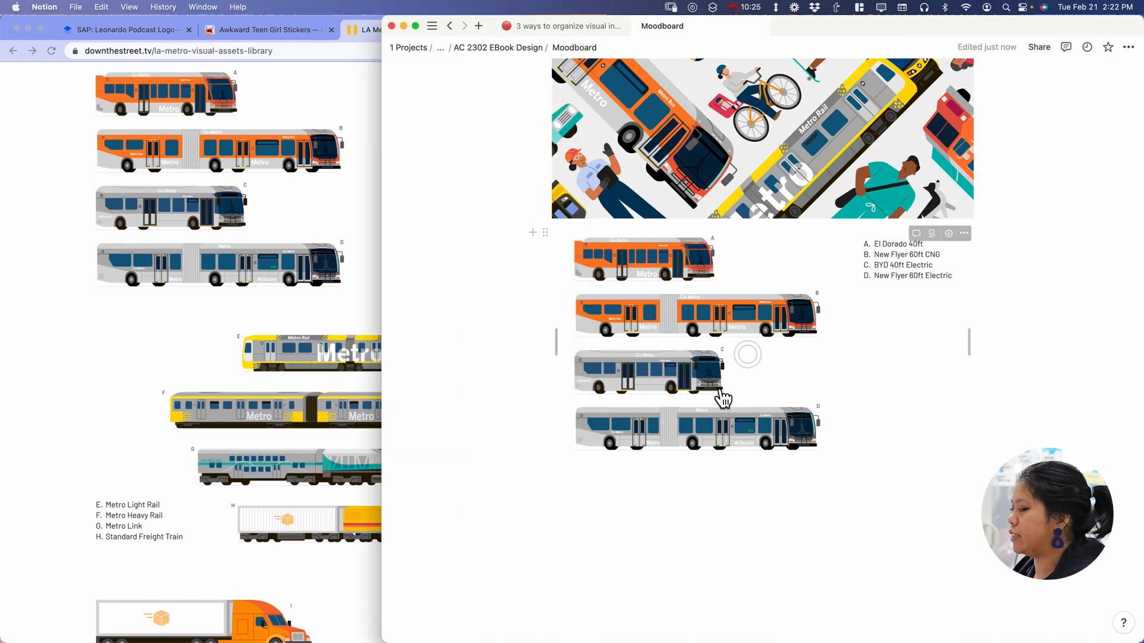
click(552, 472)
key(super+v)
drag(550, 476, 1027, 342)
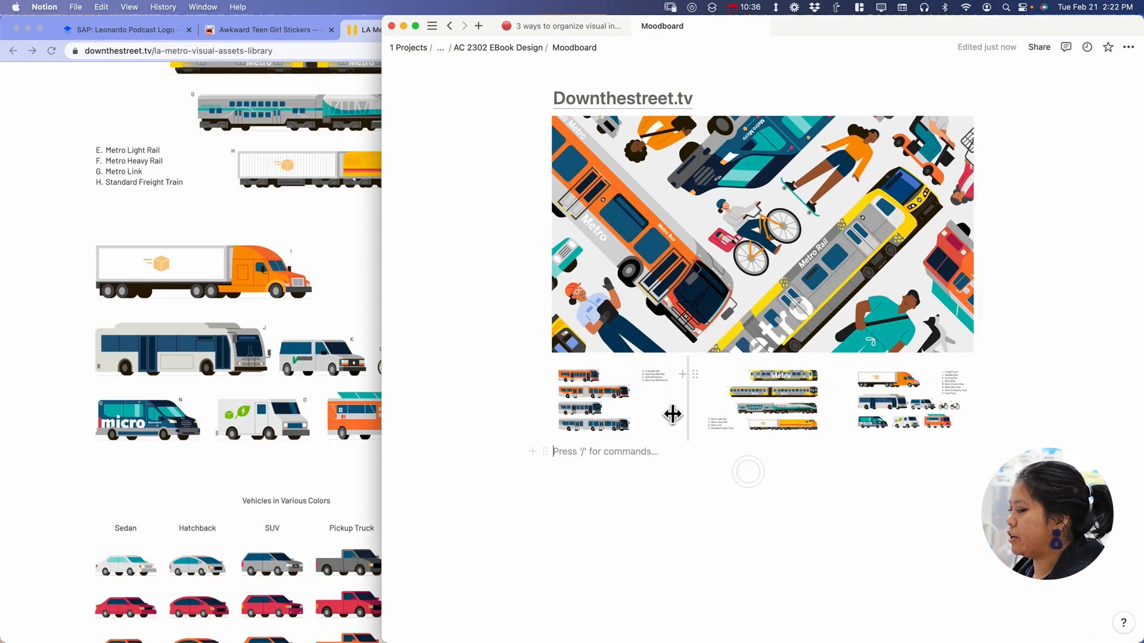
Resize the three image columns so the bus image is the widest and the truck-and-van image the narrowest, leaving no empty line beneath.
drag(675, 417, 752, 436)
drag(836, 423, 891, 424)
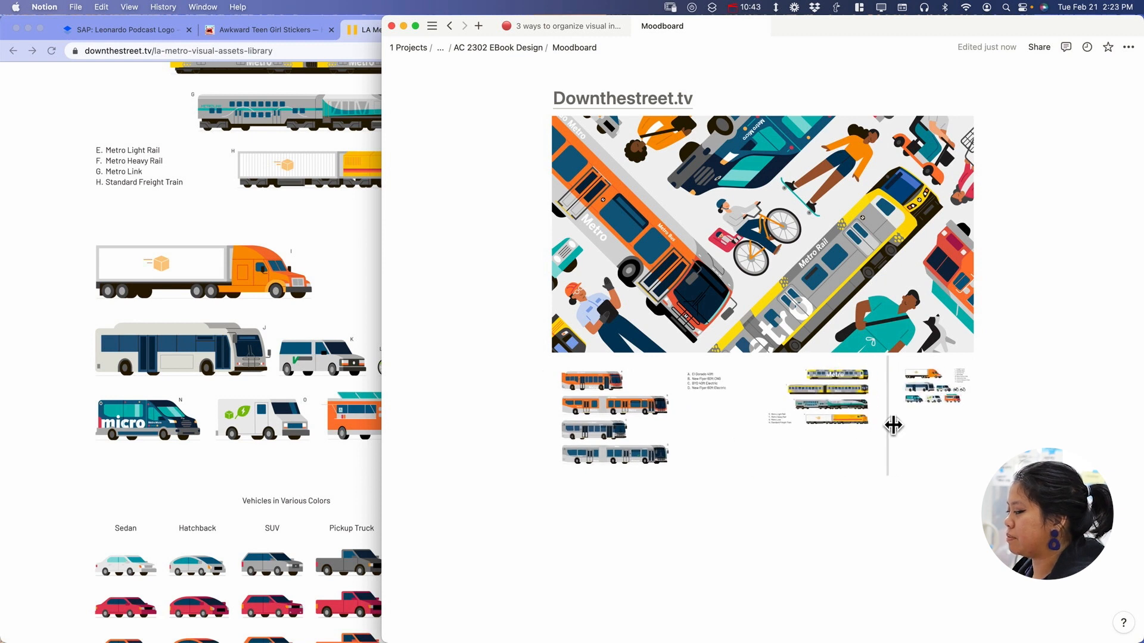
click(652, 441)
click(815, 451)
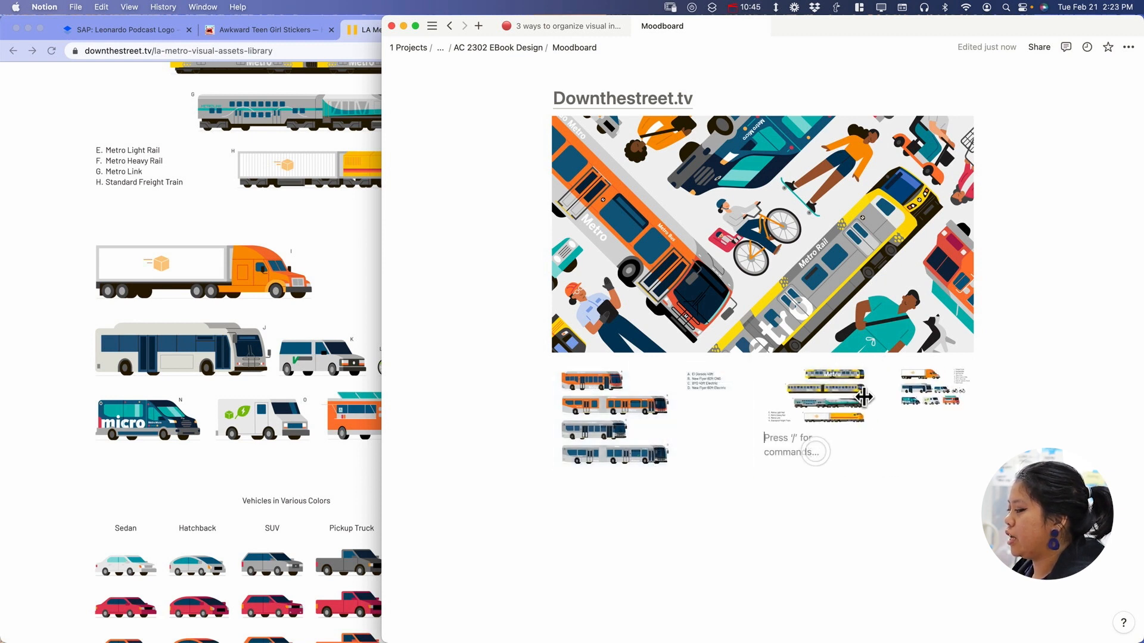
key(BackSpace)
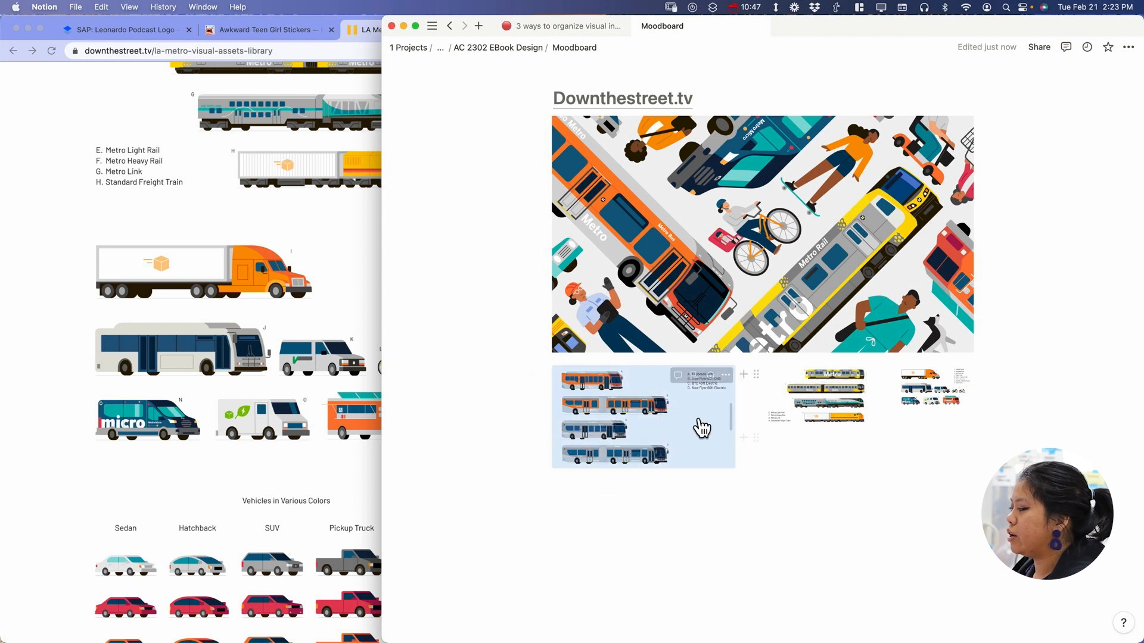
scroll(657, 377, up, 3)
scroll(664, 388, down, 4)
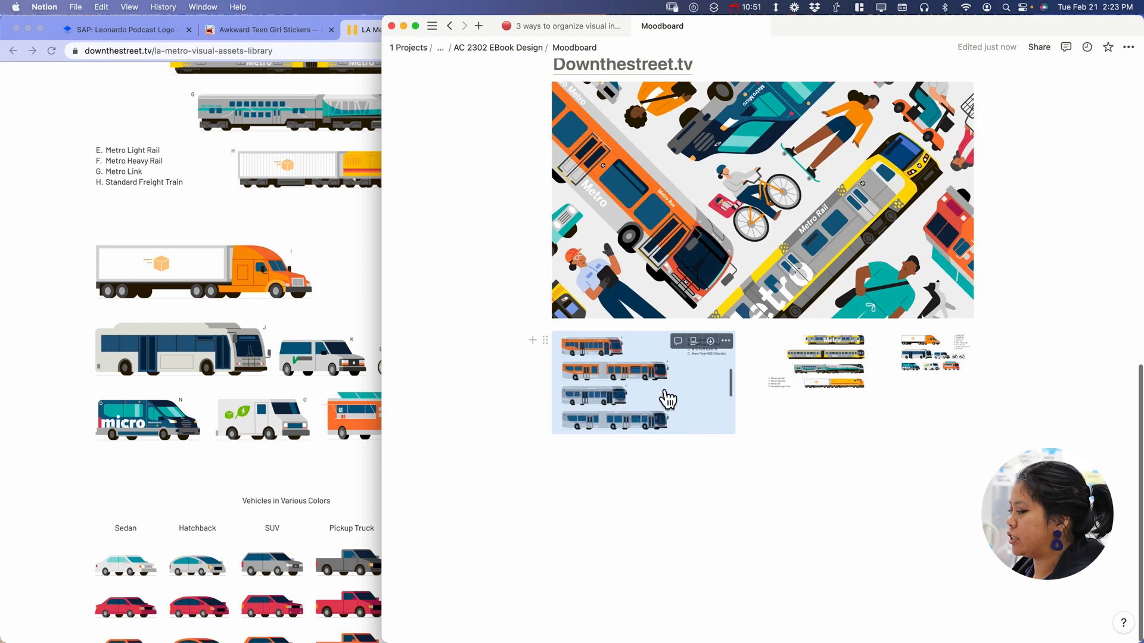
View the four-bus image at full size and look over the Moodboard page's sections.
click(668, 368)
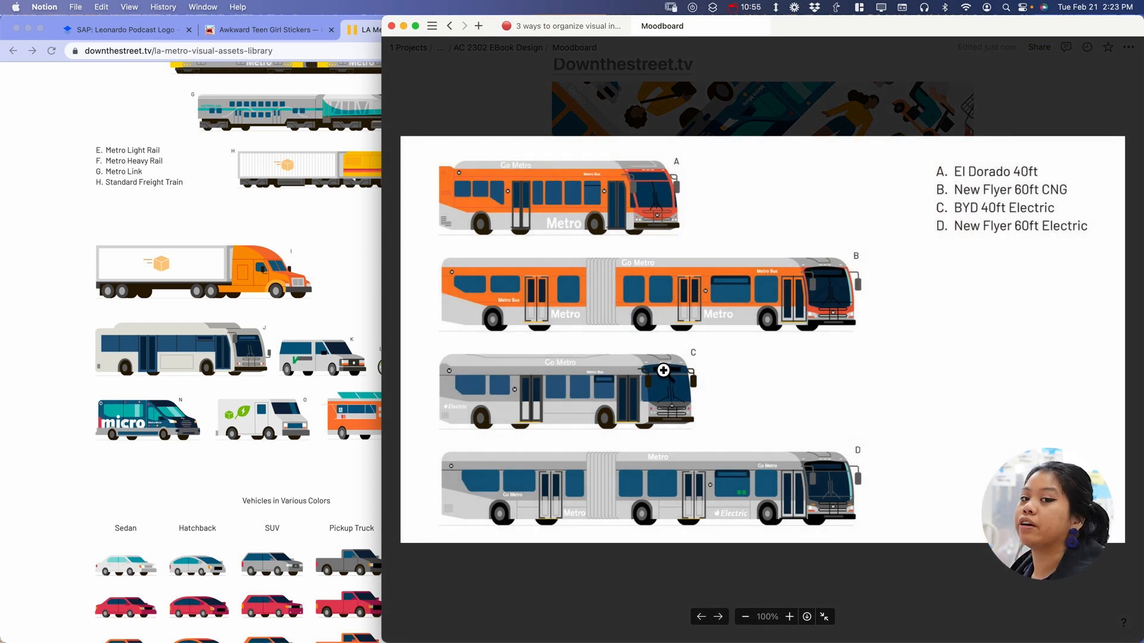
click(769, 119)
scroll(853, 437, up, 8)
scroll(846, 447, down, 8)
scroll(848, 435, up, 8)
scroll(850, 439, down, 8)
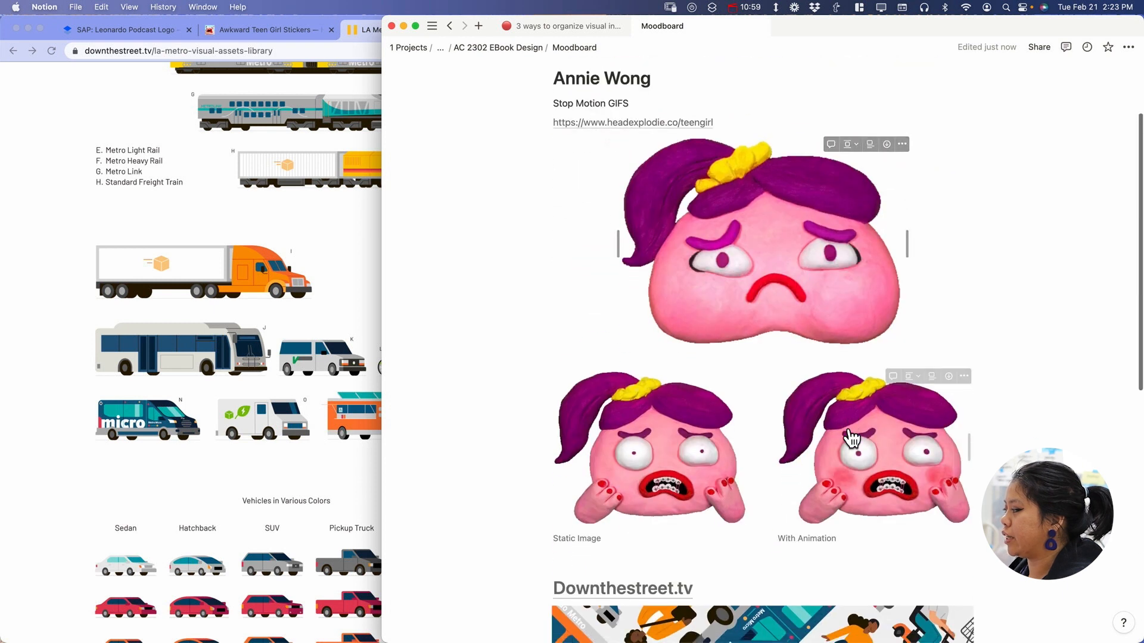
Copy the LA Metro project's description paragraph into the Moodboard page and place it as a column beside the large Metro illustration.
click(635, 463)
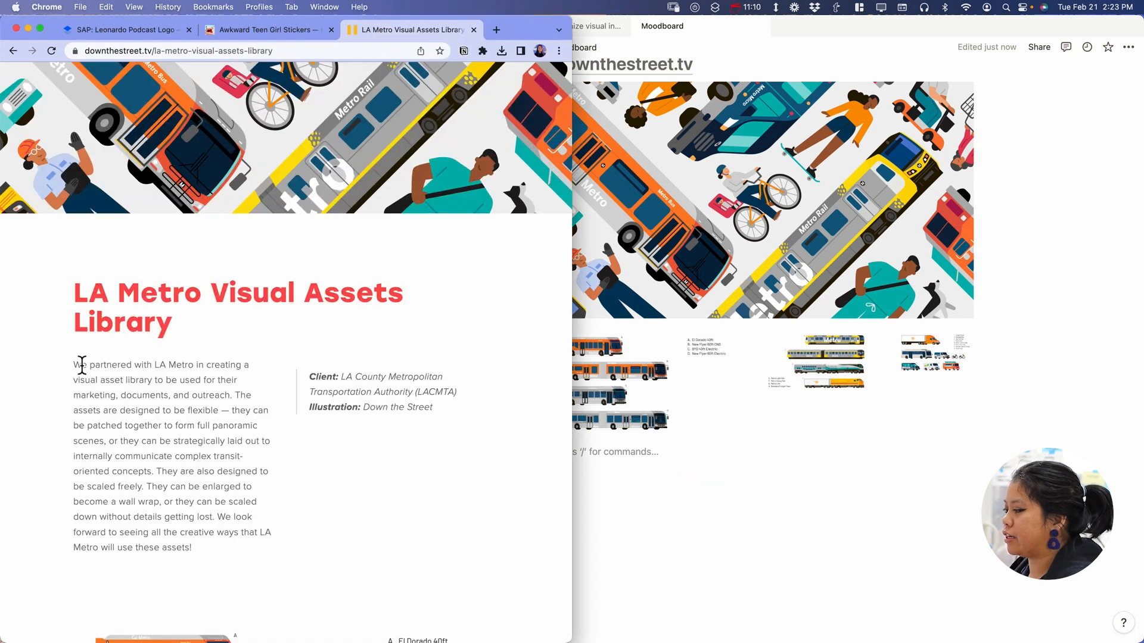
drag(74, 364, 203, 545)
key(super+c)
click(641, 471)
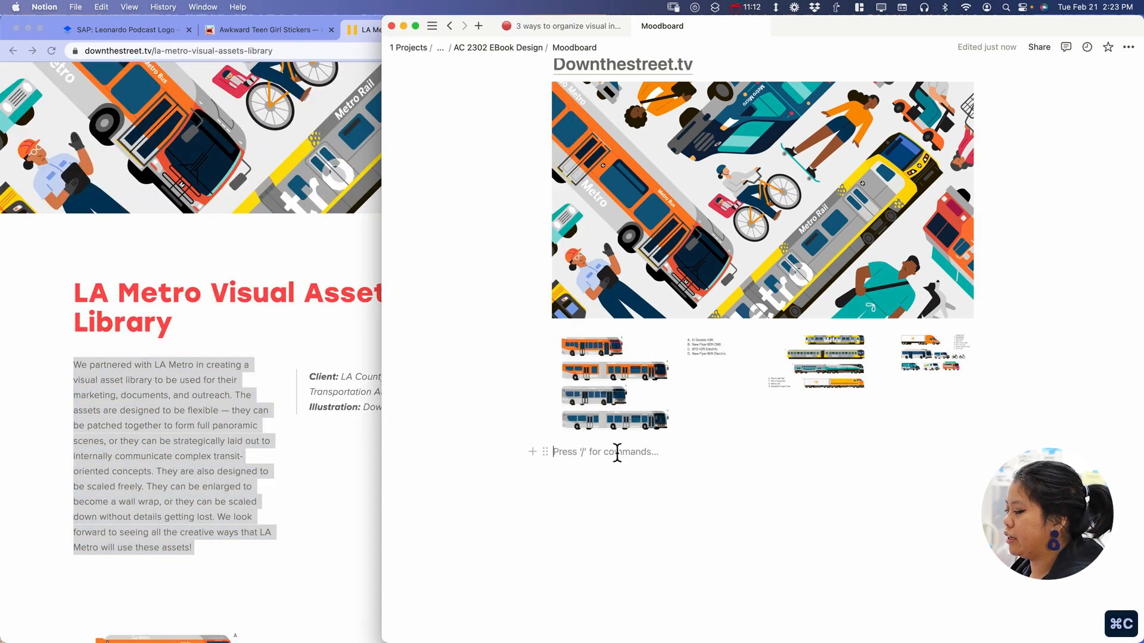
key(super+v)
drag(544, 451, 536, 243)
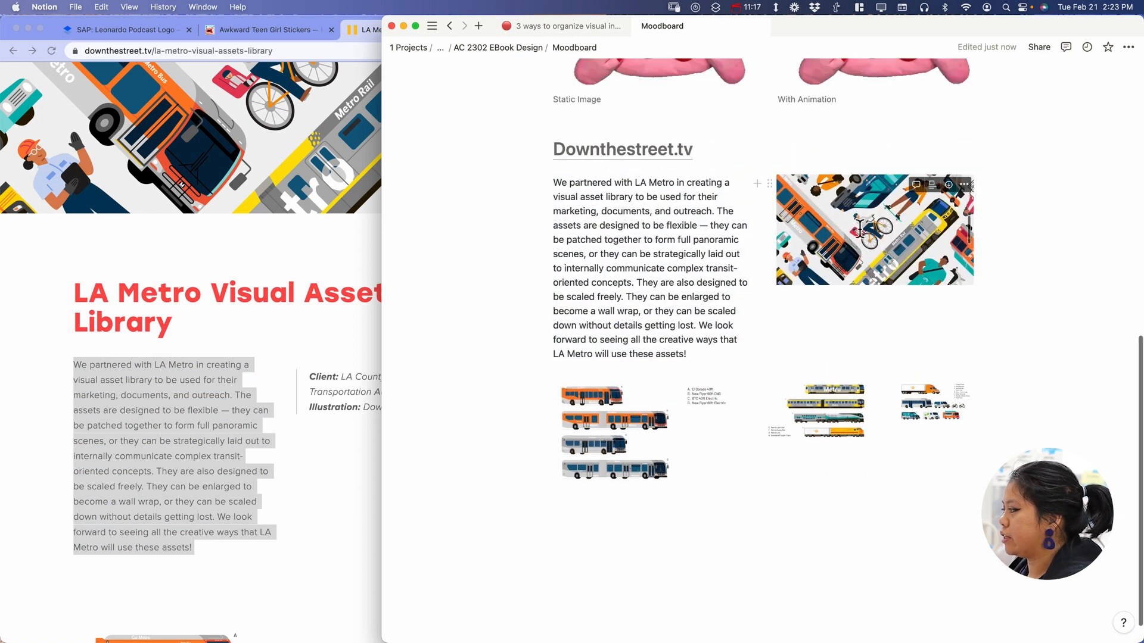
Review the Moodboard page from the Downthestreet.tv section up to the page title in a wider window.
scroll(655, 369, up, 5)
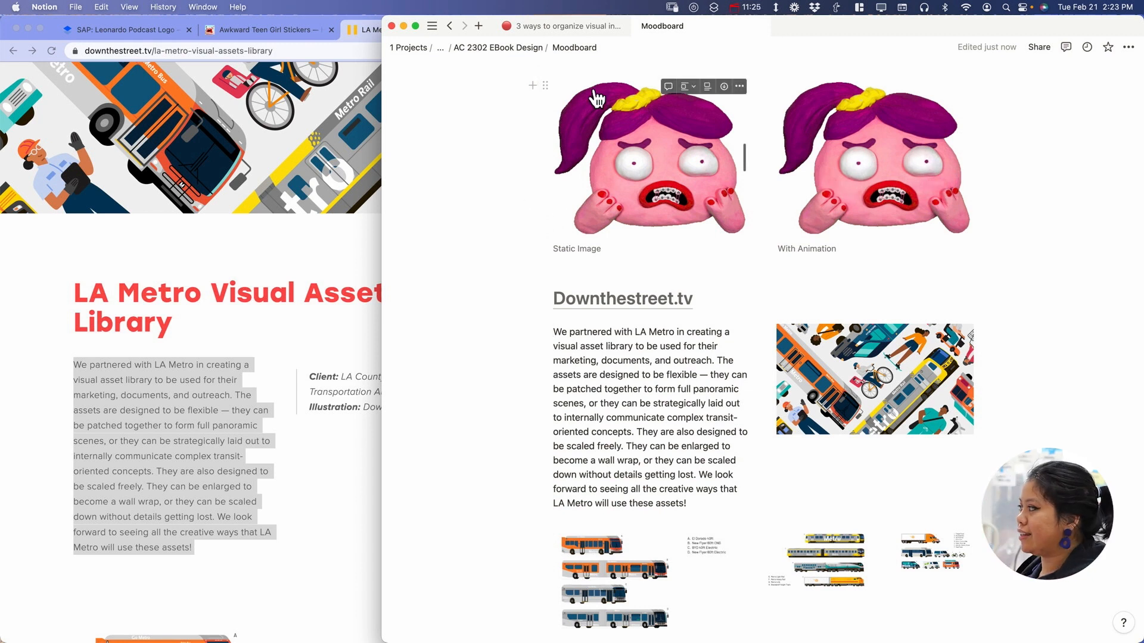
scroll(603, 109, up, 10)
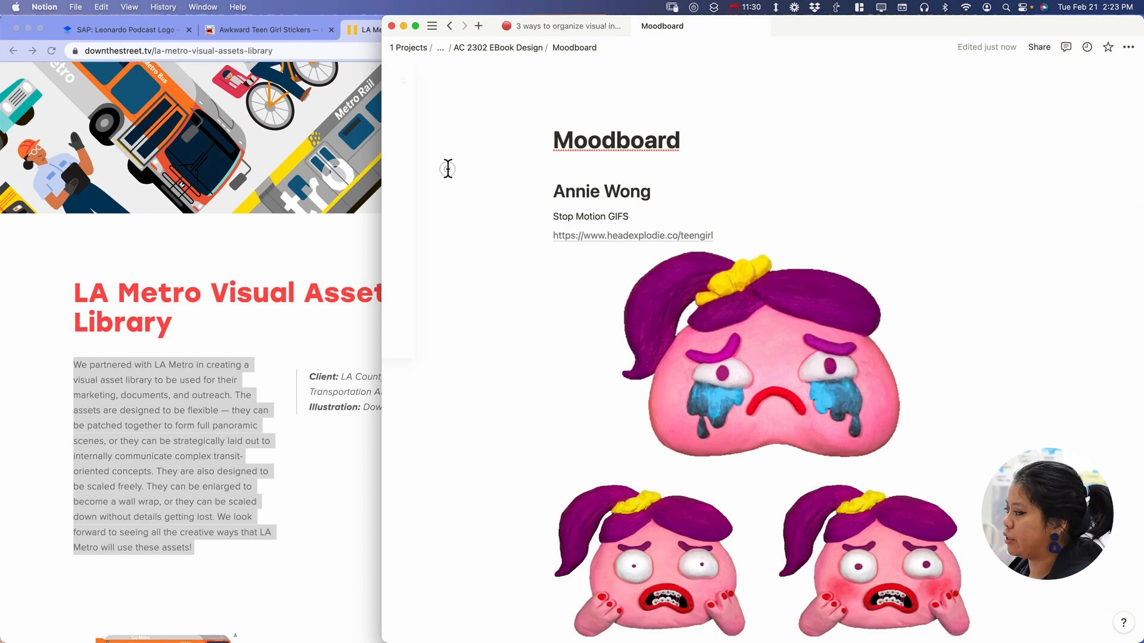
drag(383, 191, 248, 191)
scroll(651, 159, down, 3)
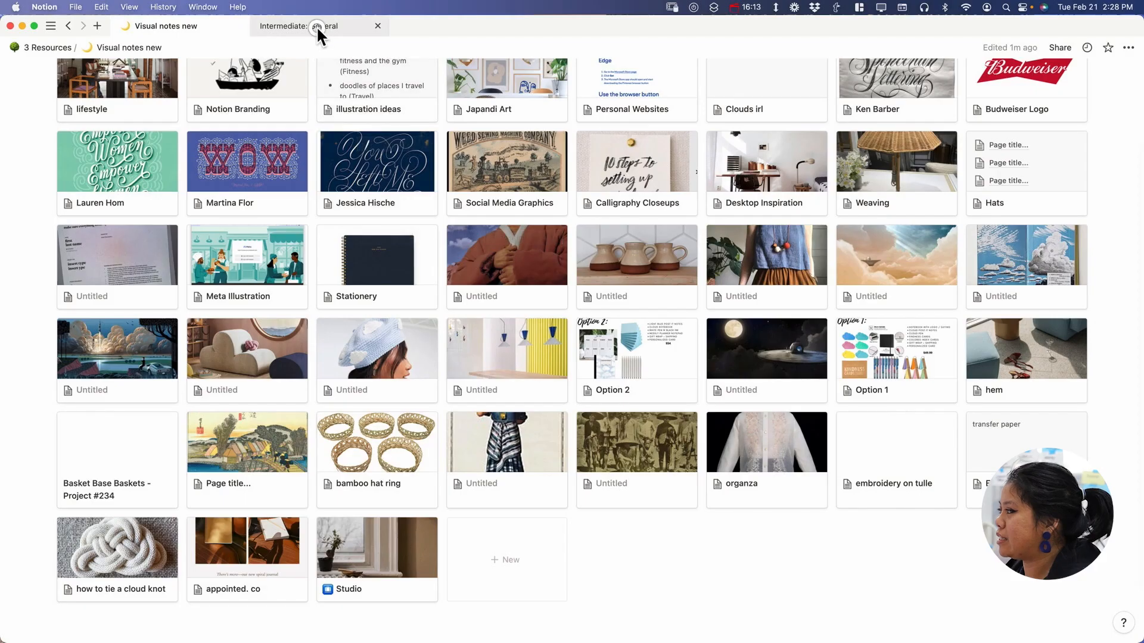
Turn the "Intermediate: General" page into a gallery on a new database and delete its three sample pages.
click(316, 26)
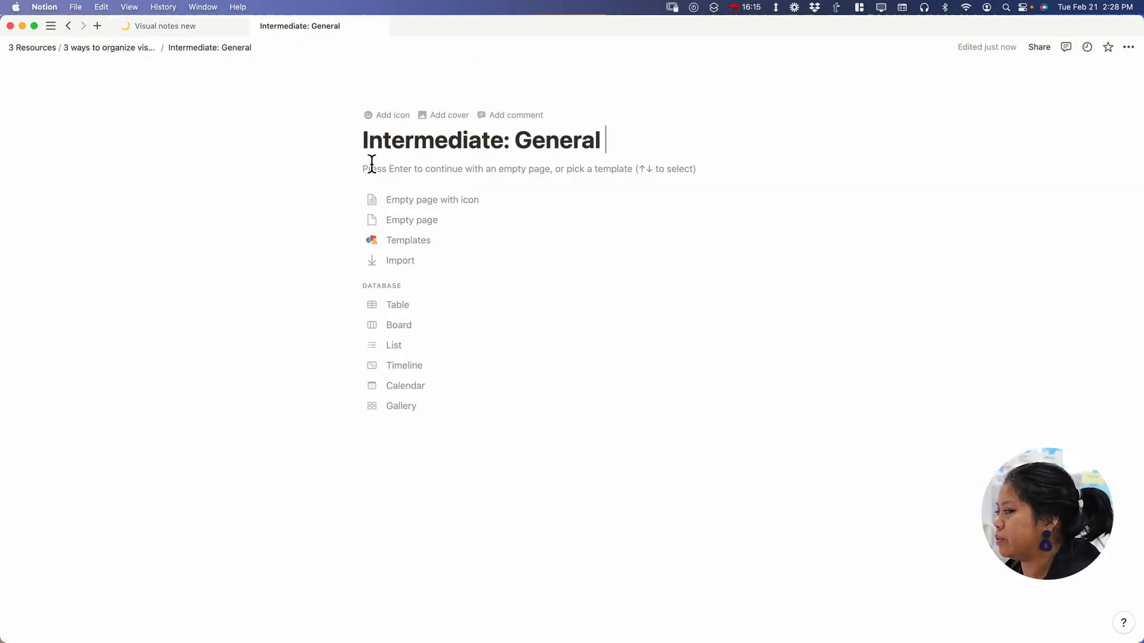
click(602, 168)
key(Up)
key(Down)
key(Down)
key(Down)
key(Down)
key(Down)
key(Down)
key(Down)
key(Down)
key(Down)
key(Down)
key(Down)
key(Down)
key(Down)
key(Down)
key(Down)
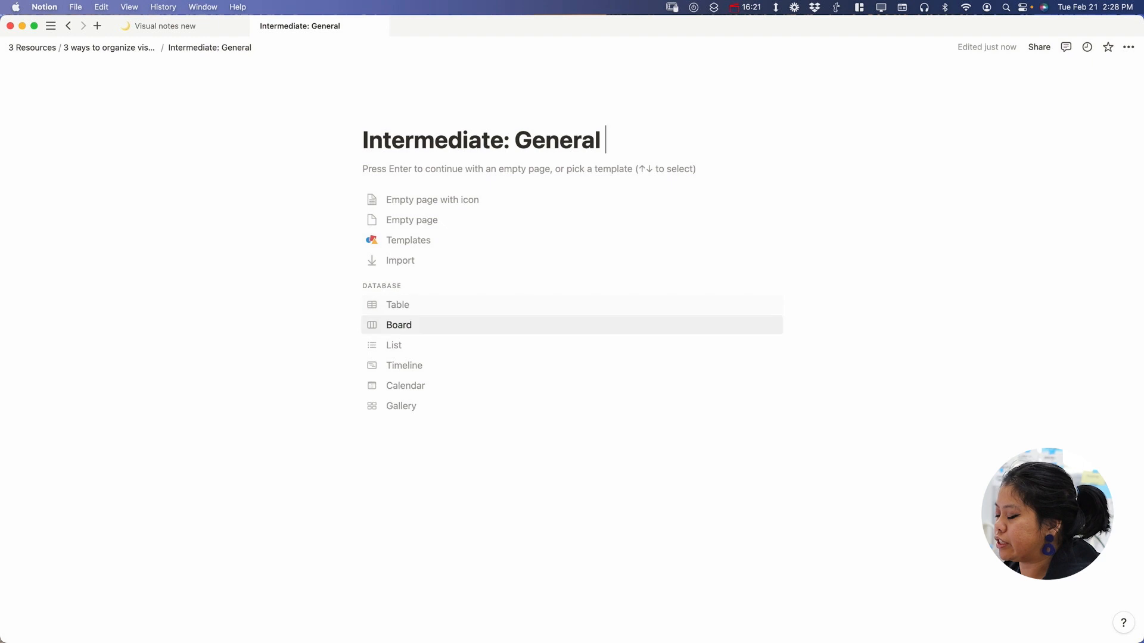
key(Return)
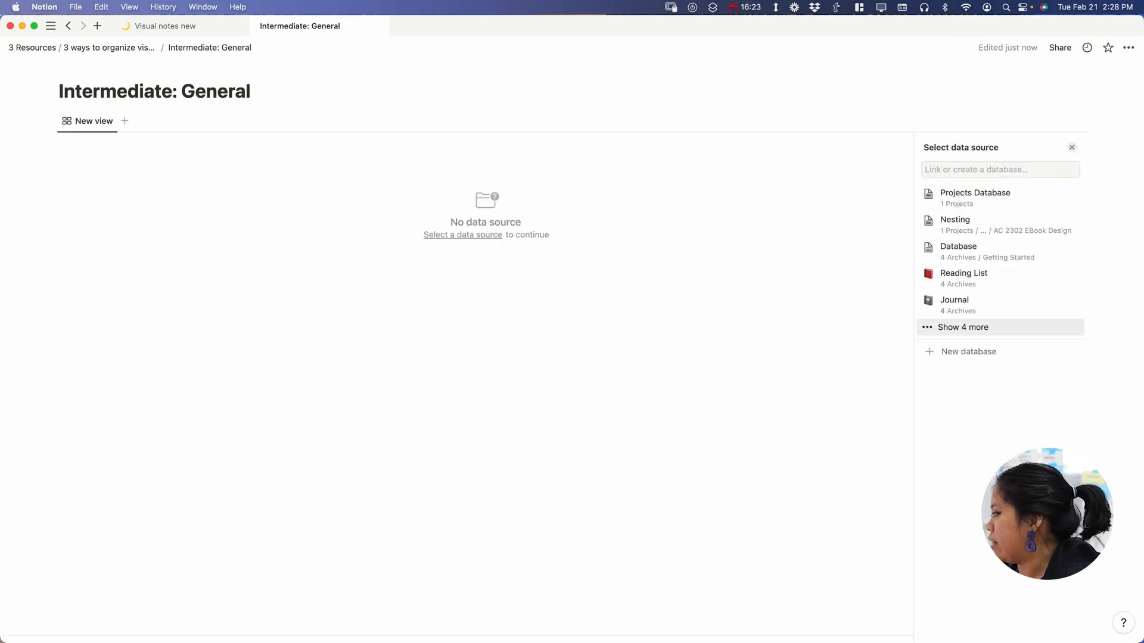
click(964, 350)
drag(156, 323, 457, 184)
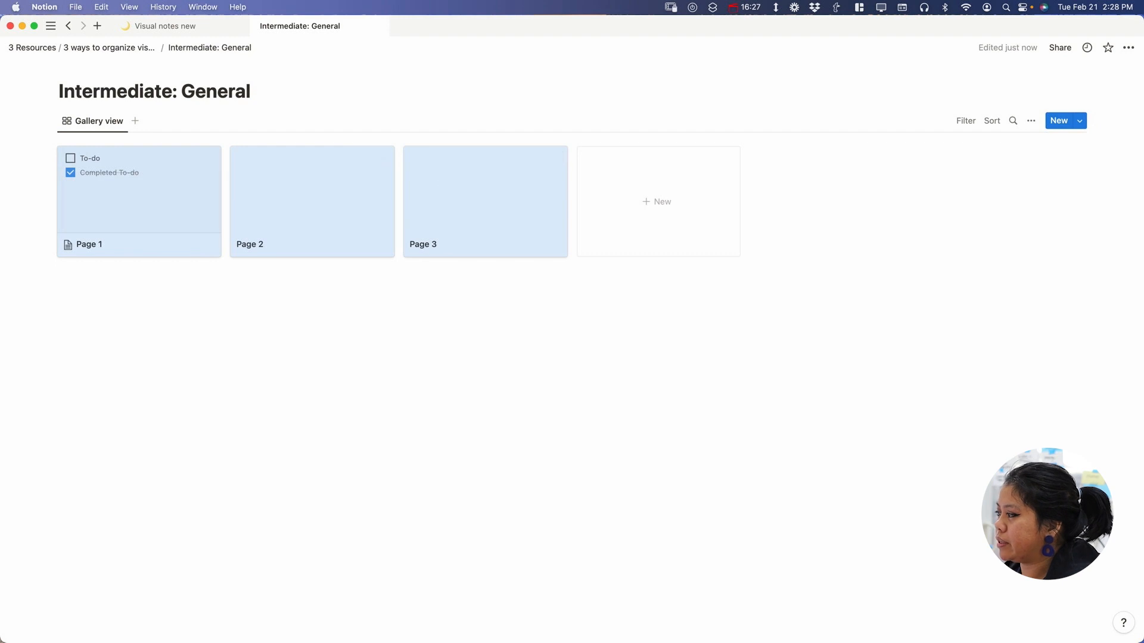
key(BackSpace)
Copy the large Metro illustration from the LA Metro project page into a new page of the gallery.
key(super+Tab)
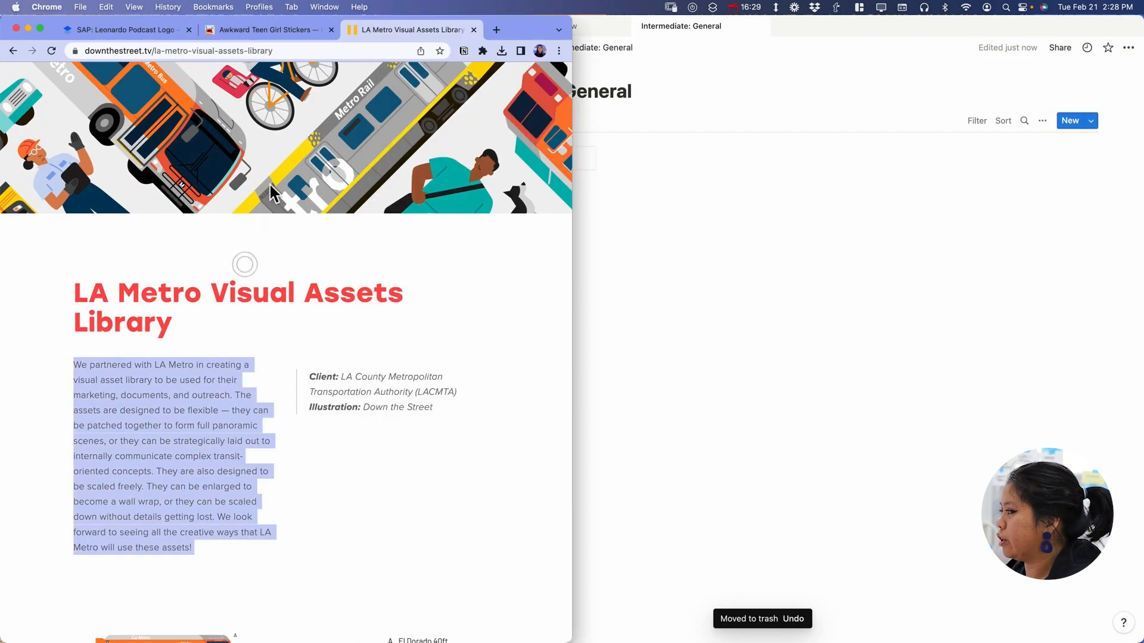
scroll(357, 218, up, 5)
right_click(348, 211)
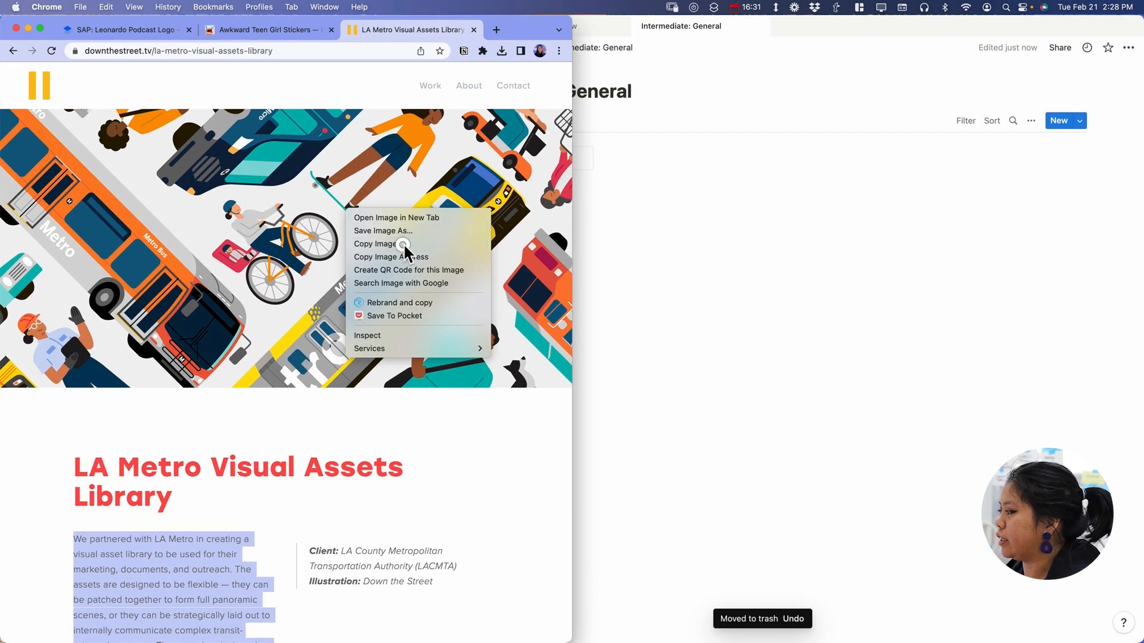
click(405, 245)
click(670, 236)
click(549, 192)
click(668, 348)
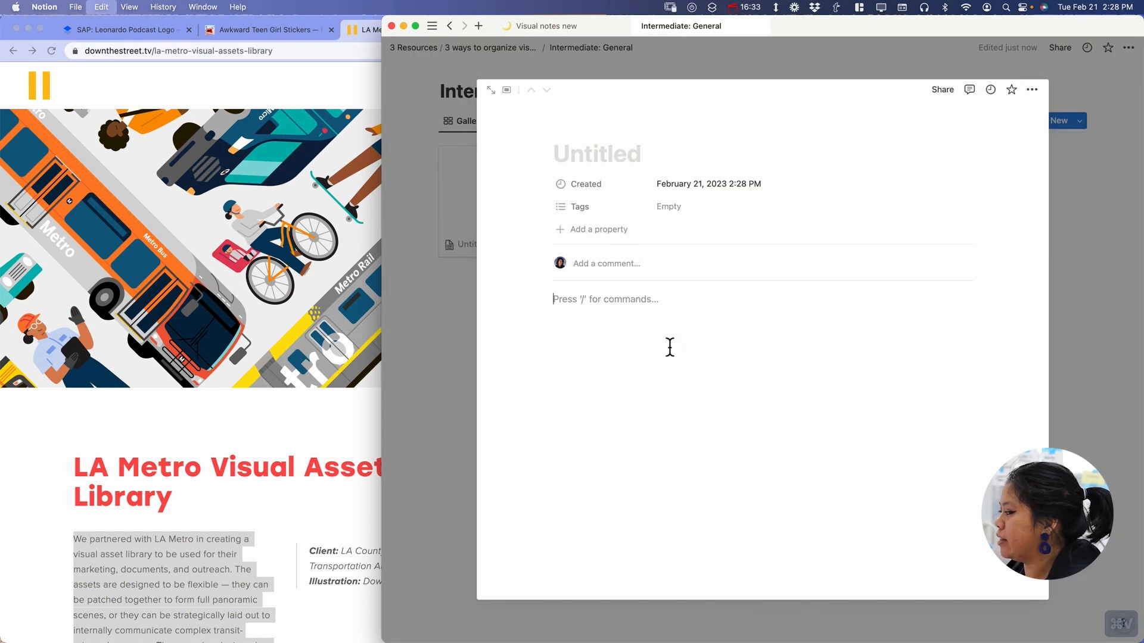
key(super+v)
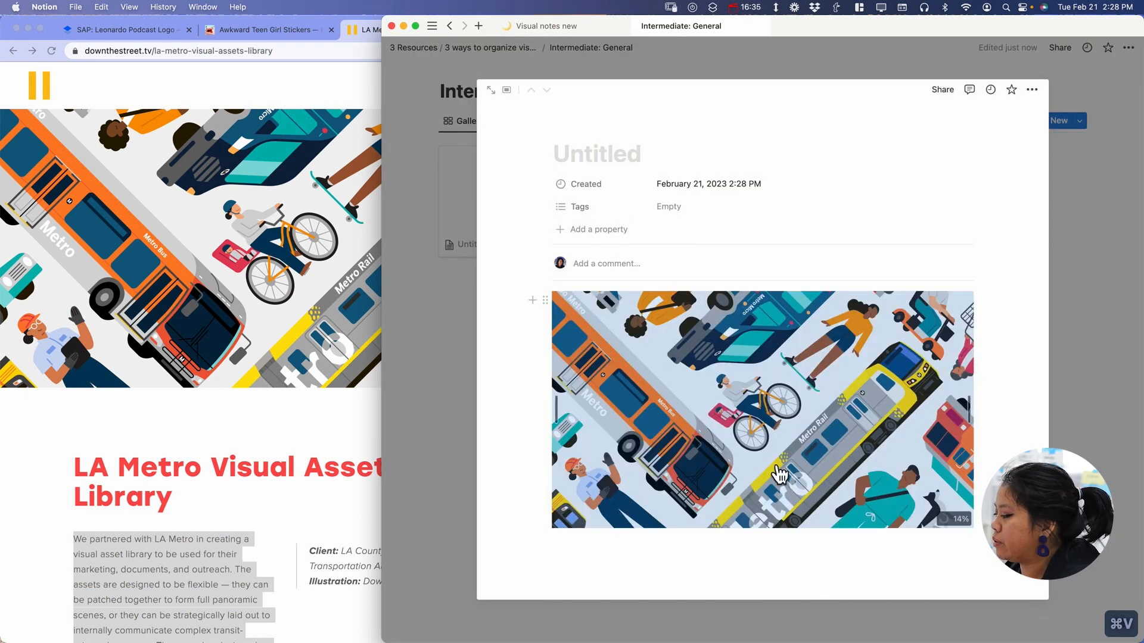
click(648, 552)
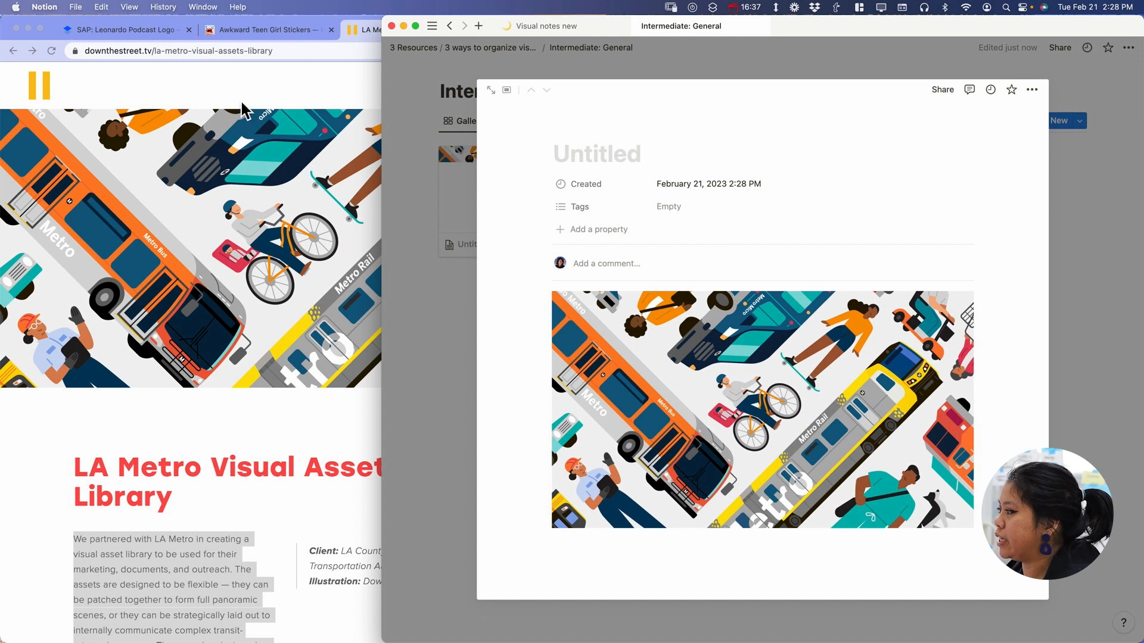
Title the new gallery page "Down the Street Designs".
click(197, 458)
drag(73, 462, 203, 500)
click(657, 134)
click(614, 153)
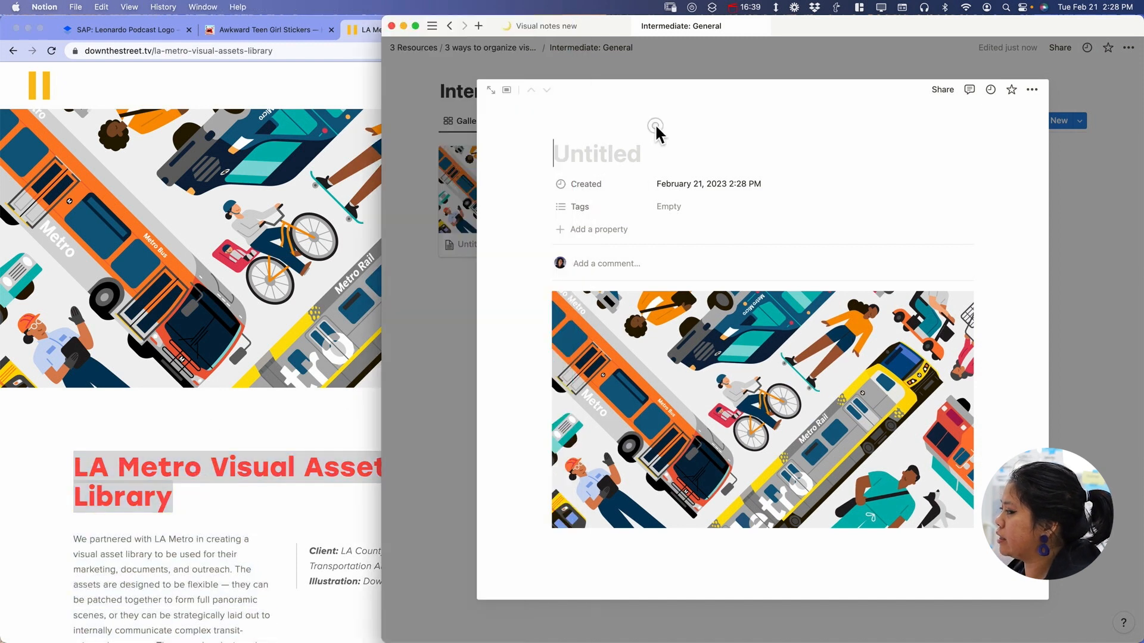
text(Down the)
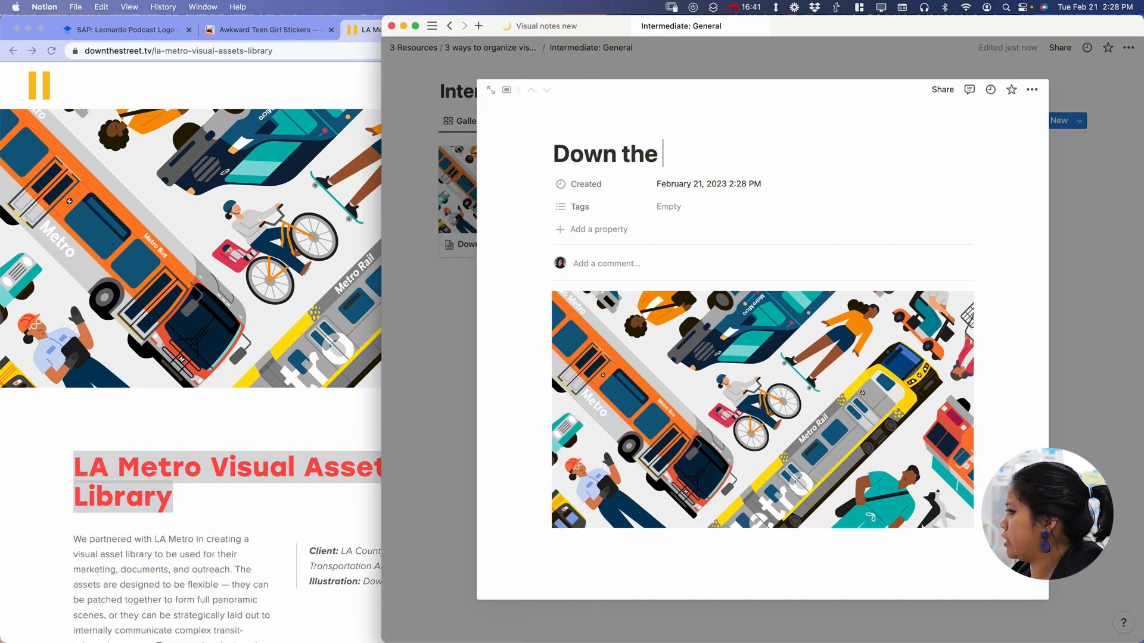
text(Street Designs)
Copy the four-bus image from the LA Metro project page and paste it below the illustration.
click(662, 554)
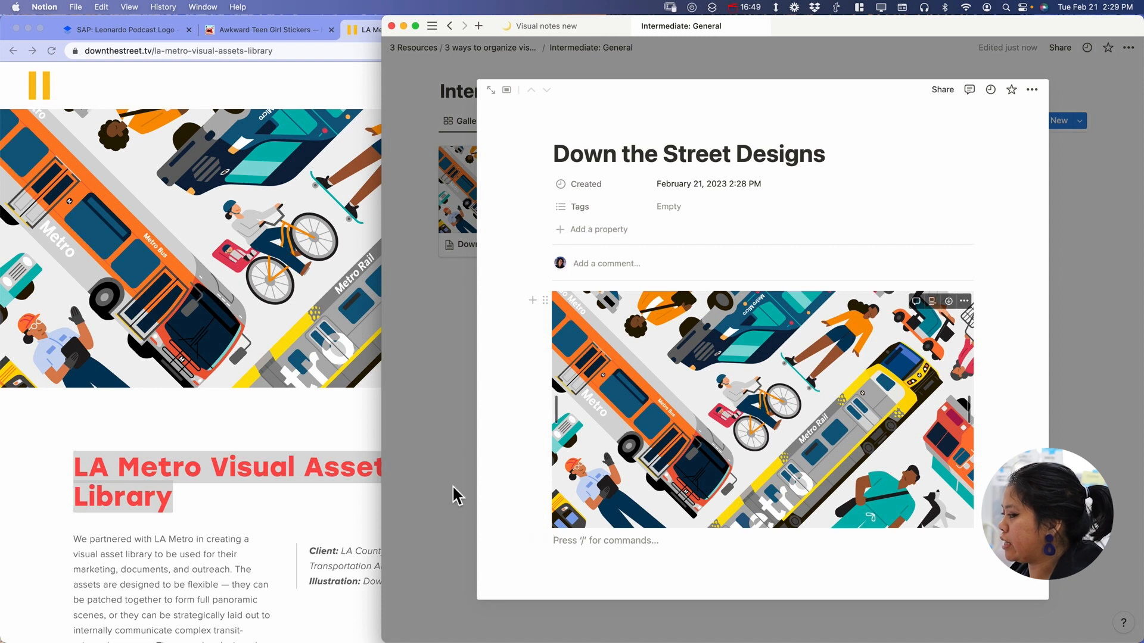
click(283, 454)
scroll(283, 456, down, 15)
right_click(266, 361)
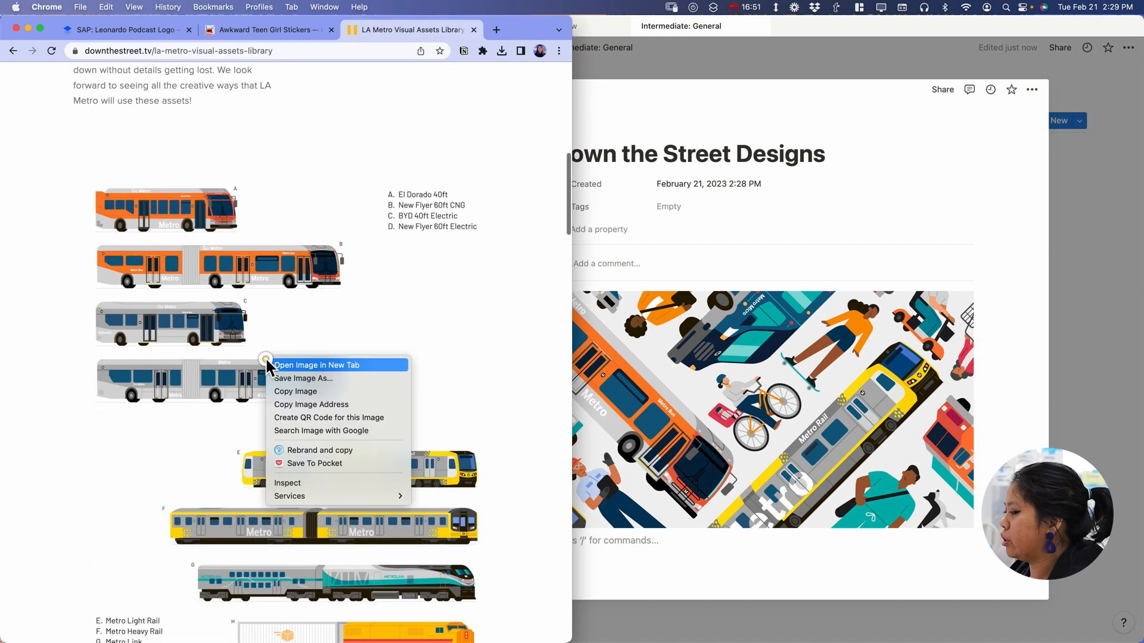
click(296, 392)
click(595, 541)
key(super+v)
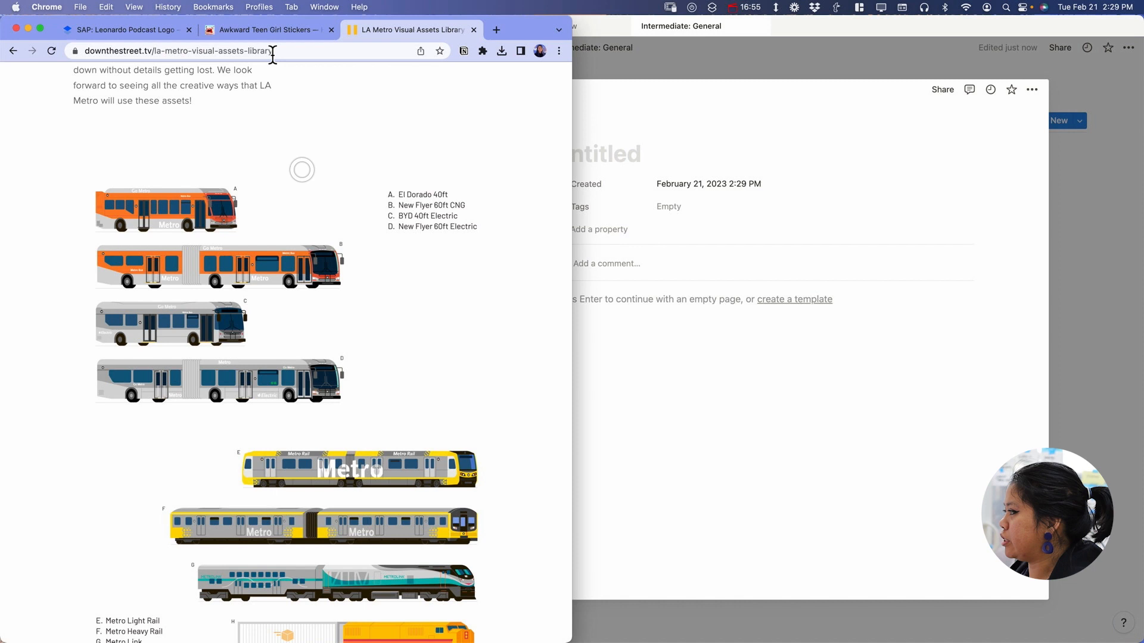
Fill another new gallery page with the crying and the frightened Awkward Teen Girl stickers from Downloads, side by side in two columns.
click(272, 30)
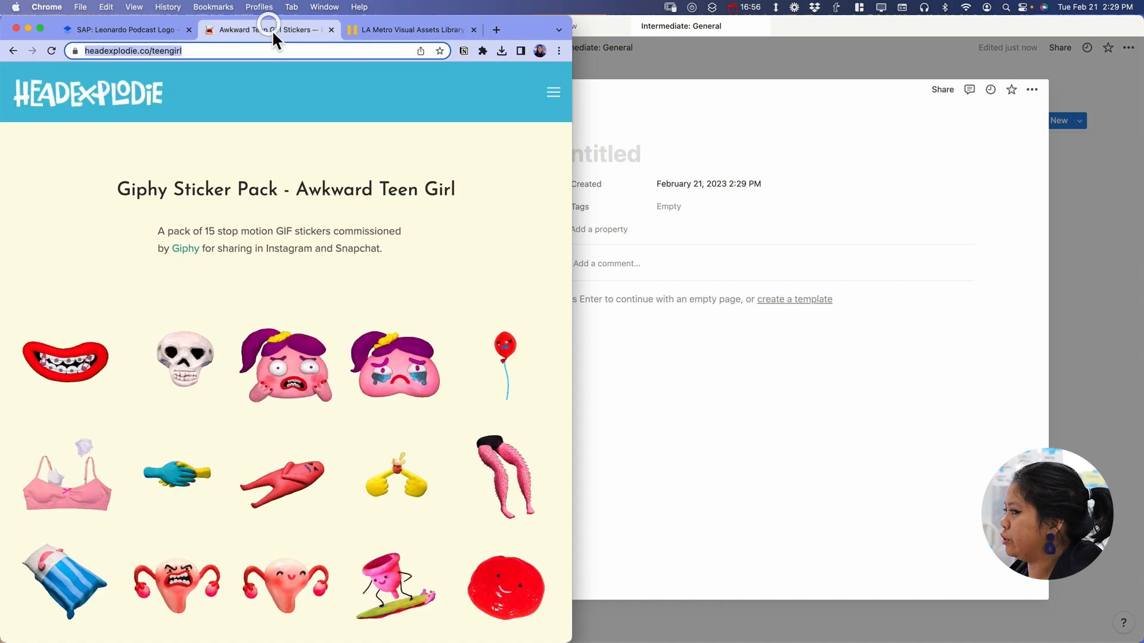
right_click(299, 375)
click(636, 417)
click(769, 616)
drag(771, 529, 668, 300)
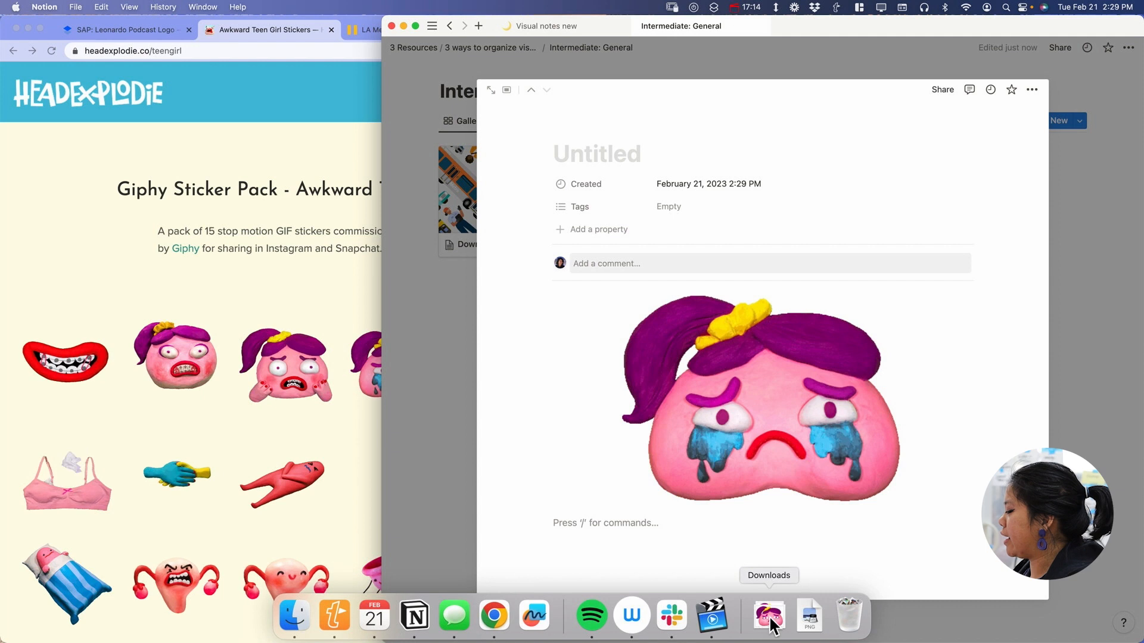
click(769, 615)
drag(771, 528, 1024, 444)
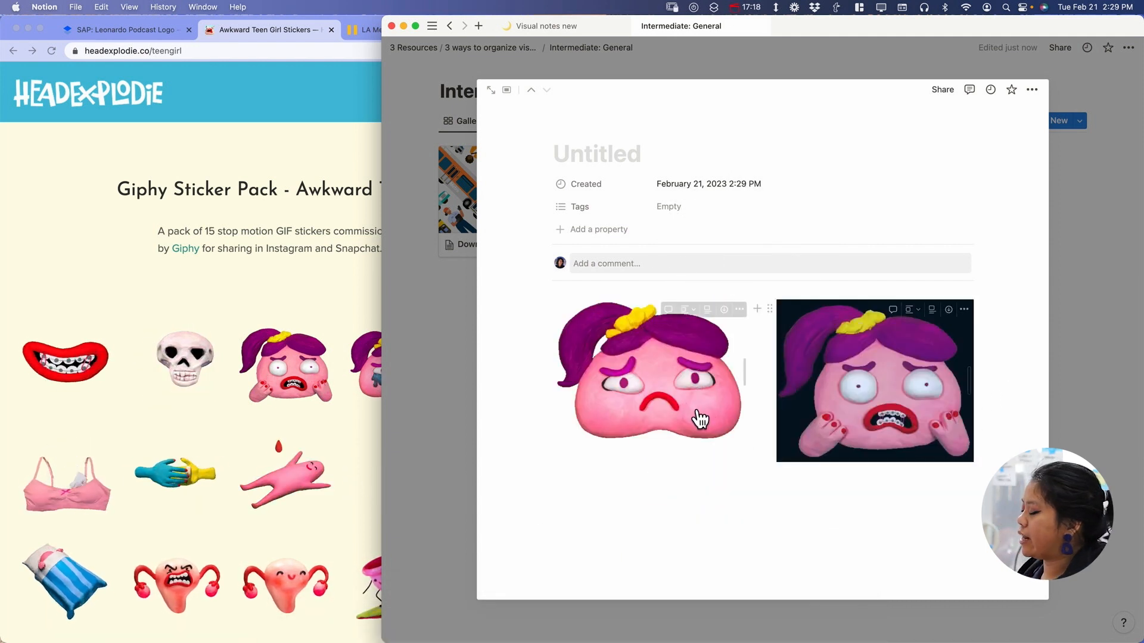
click(1084, 379)
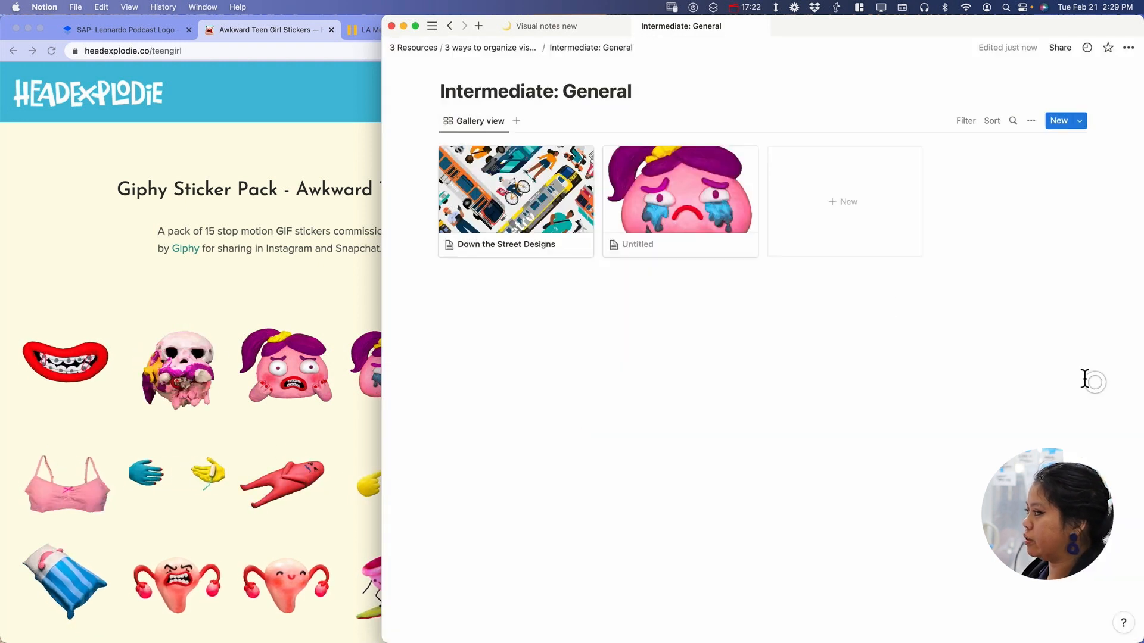
Title the untitled sticker page "Head Explodie" and return to the gallery.
click(686, 231)
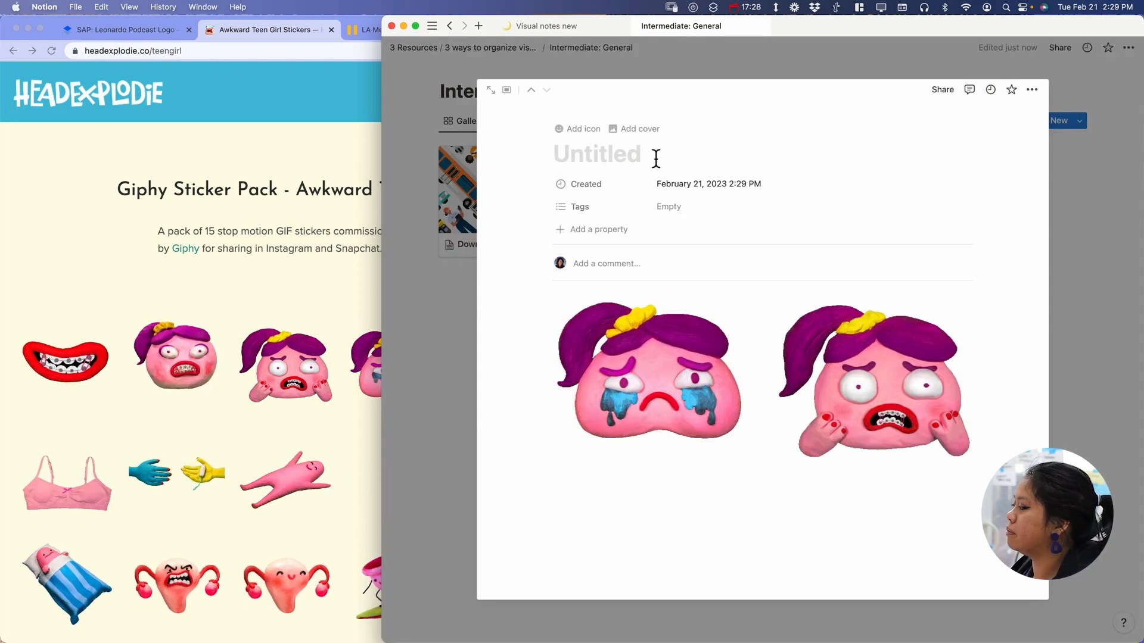
text(Head E)
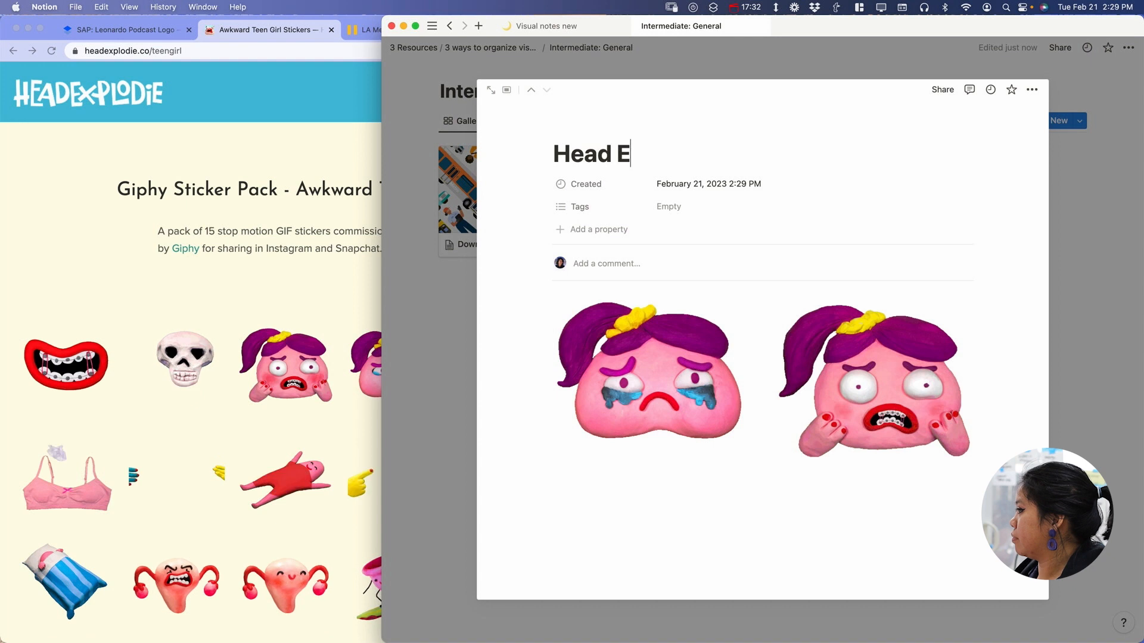
text(xplodie)
key(Escape)
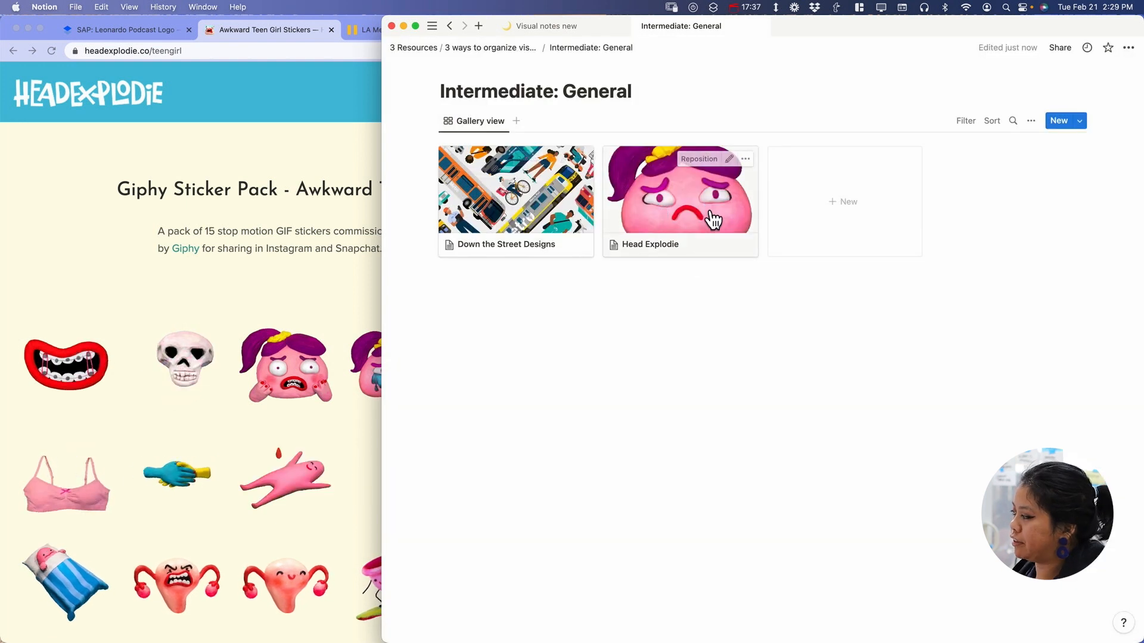
Create the tag "animation" and assign it to the Head Explodie page.
click(654, 225)
click(694, 202)
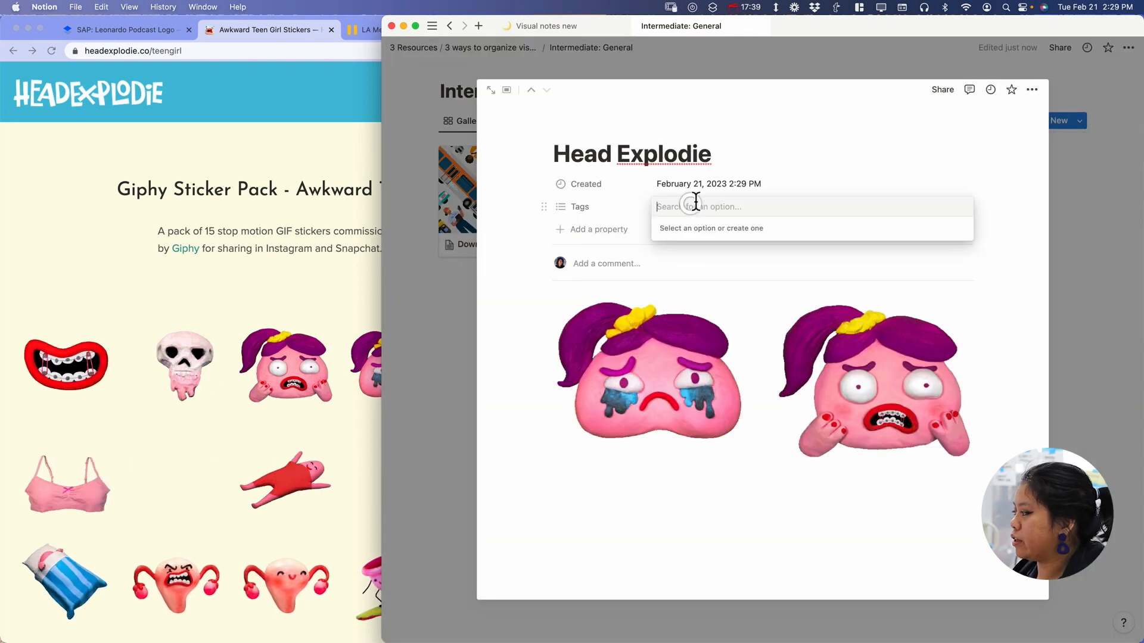
text(animation)
key(Return)
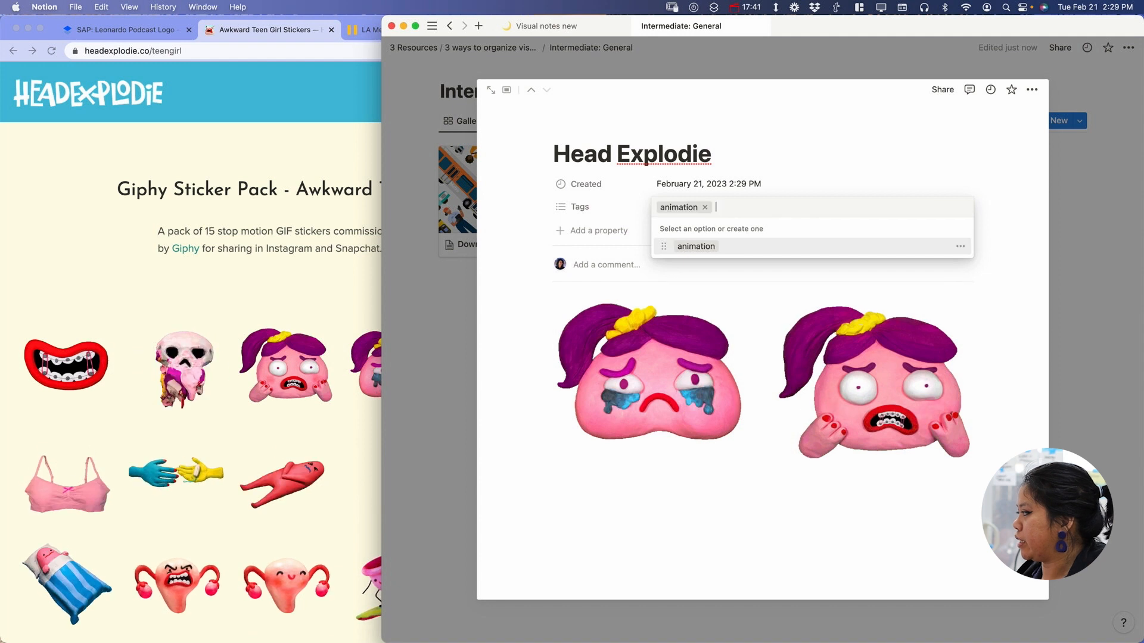
click(443, 151)
Create the tag "illustration", assign it to the Down the Street Designs page and return to the gallery.
click(480, 174)
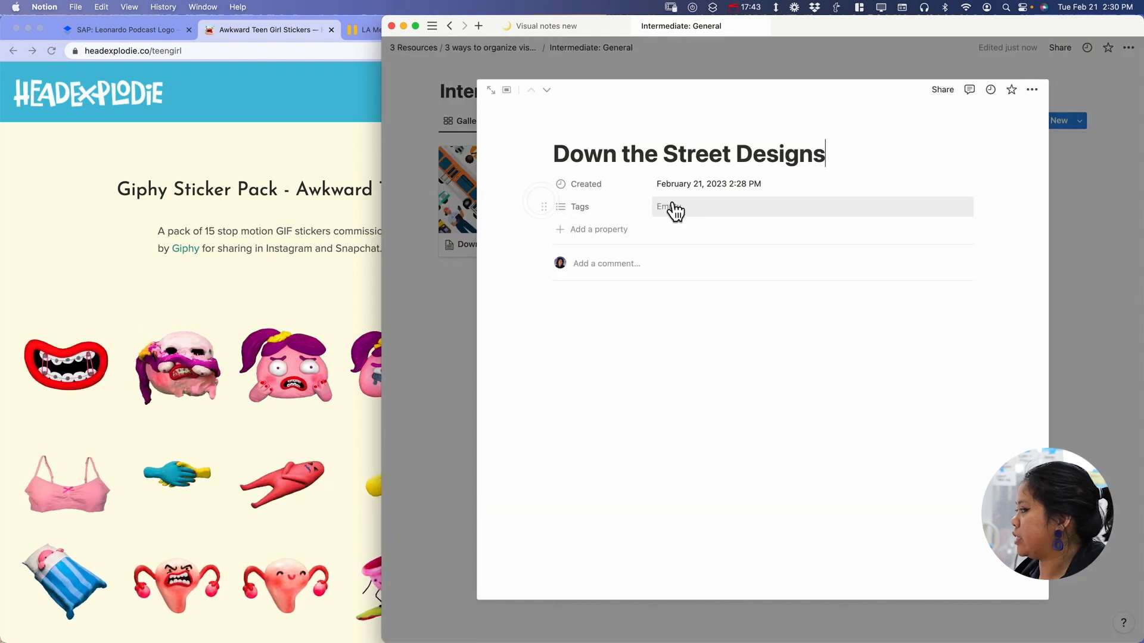
click(683, 205)
text(illustration)
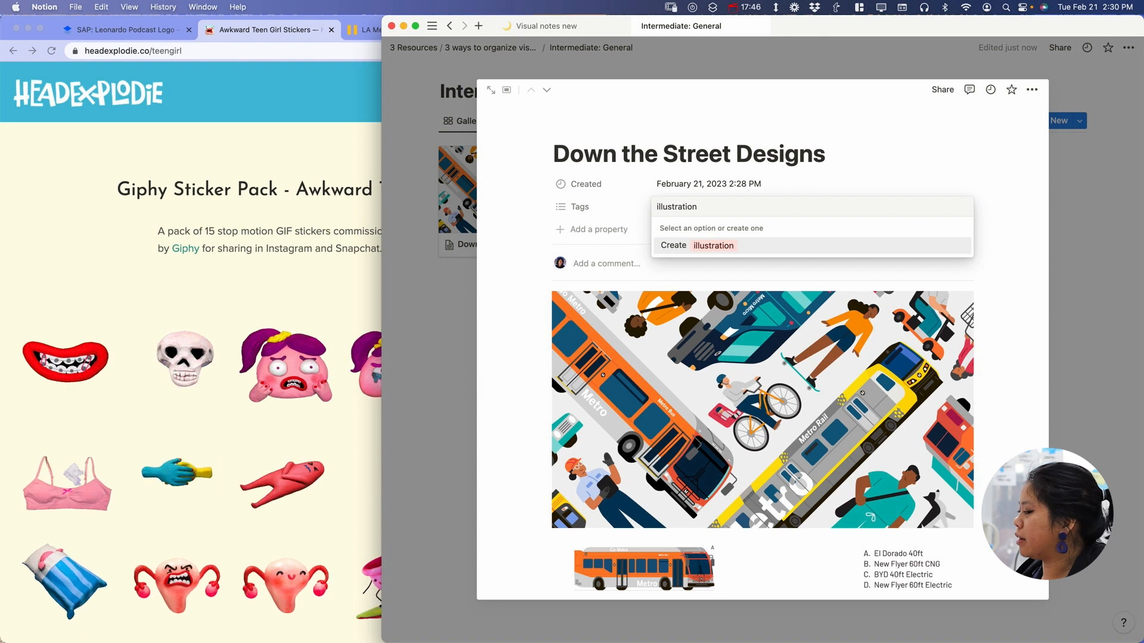
key(Return)
click(1087, 222)
click(1086, 255)
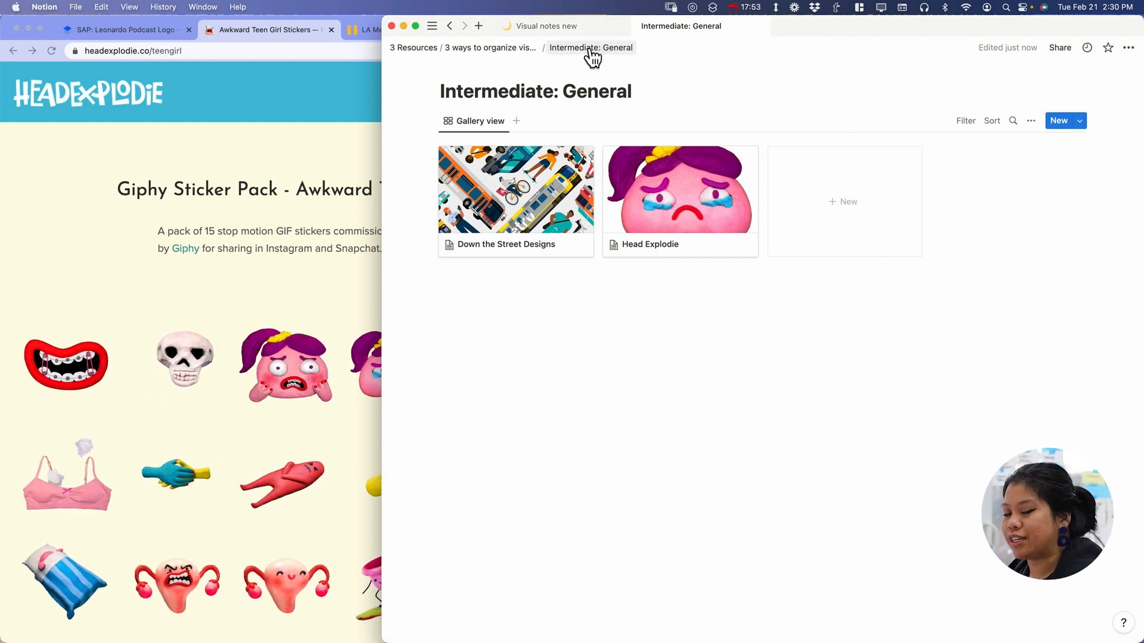
click(283, 67)
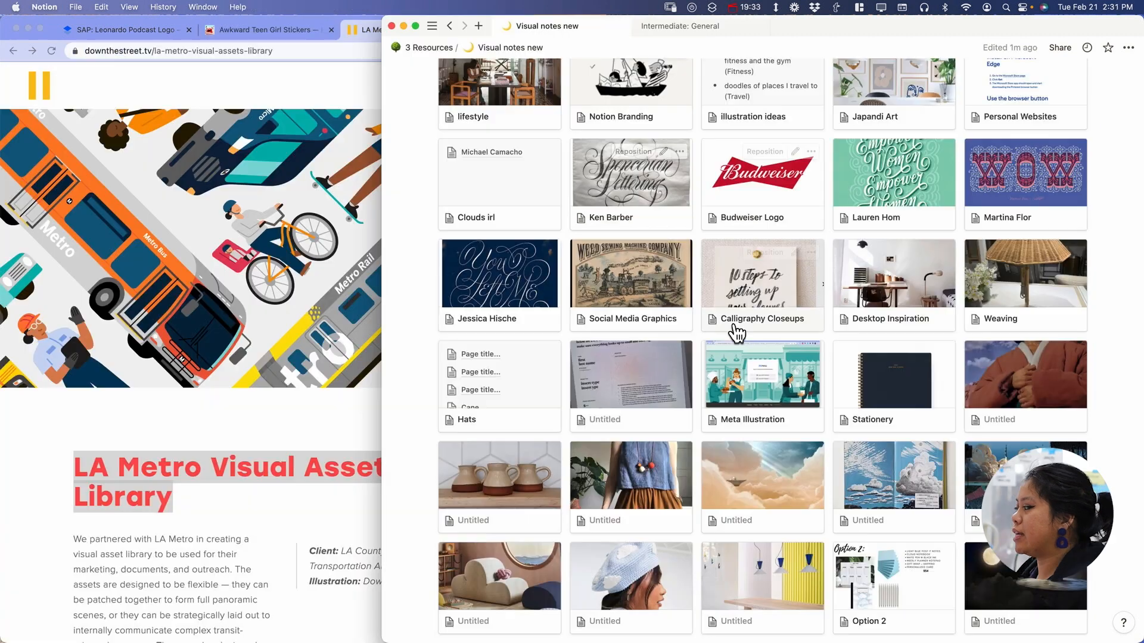
Look through the reference pages in the Visual notes new gallery.
scroll(732, 327, up, 3)
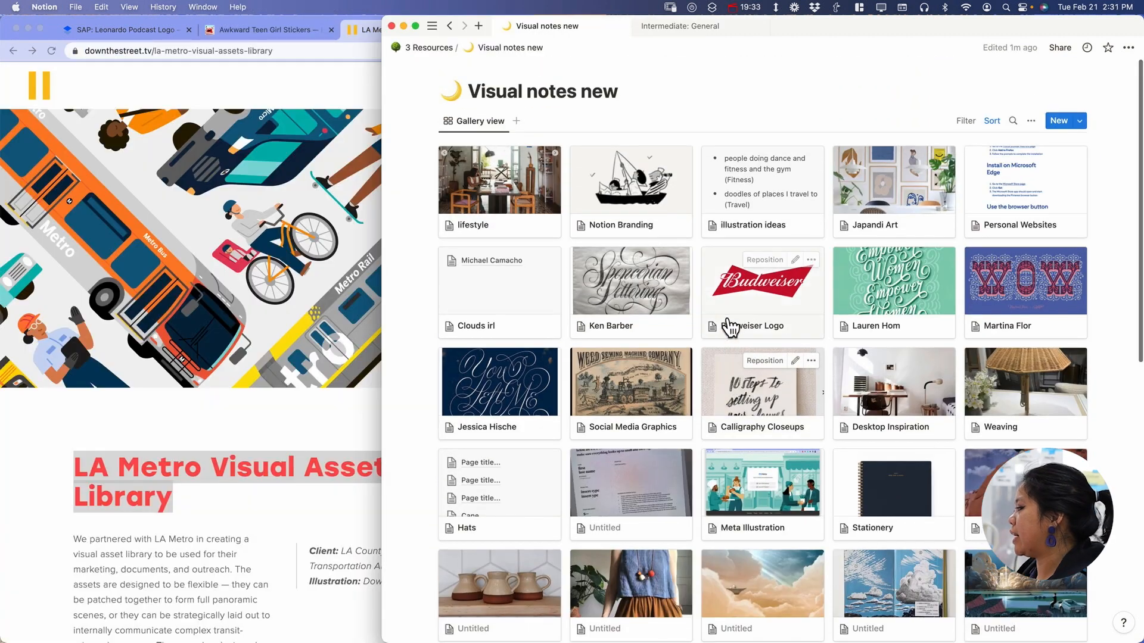
scroll(694, 326, down, 1)
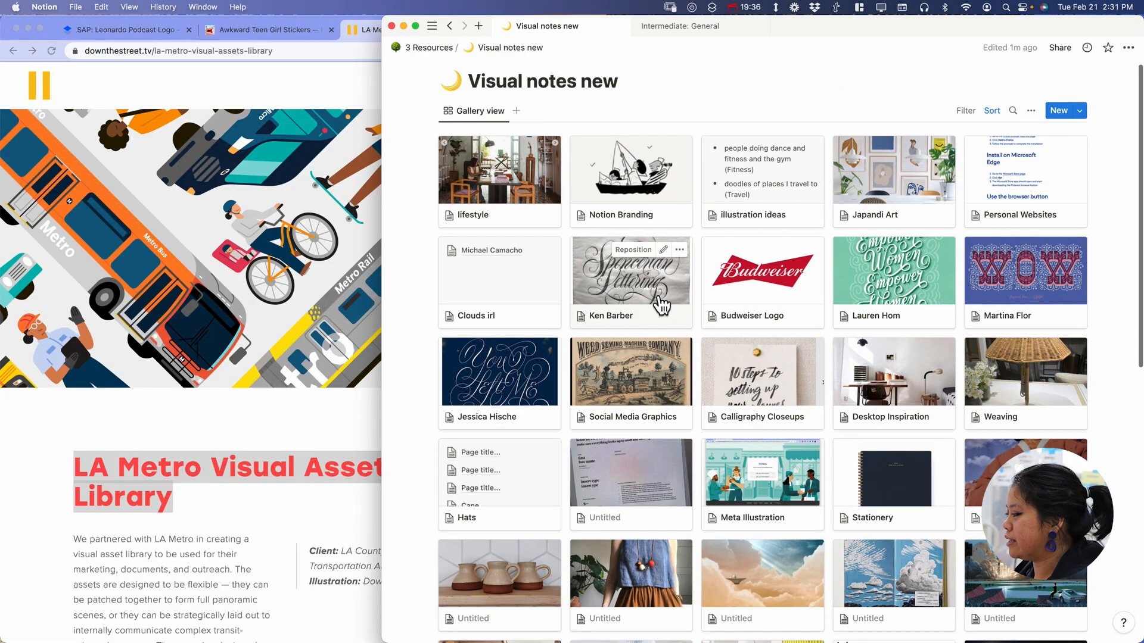
scroll(670, 315, down, 5)
scroll(644, 256, down, 8)
scroll(677, 238, up, 6)
scroll(744, 358, down, 3)
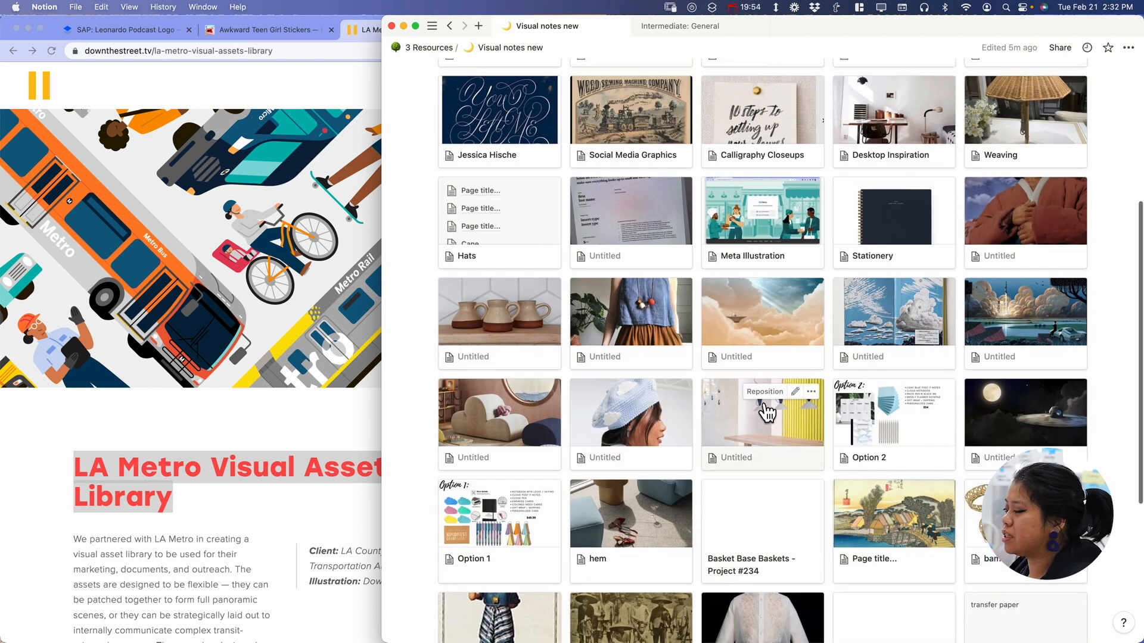
scroll(767, 411, up, 10)
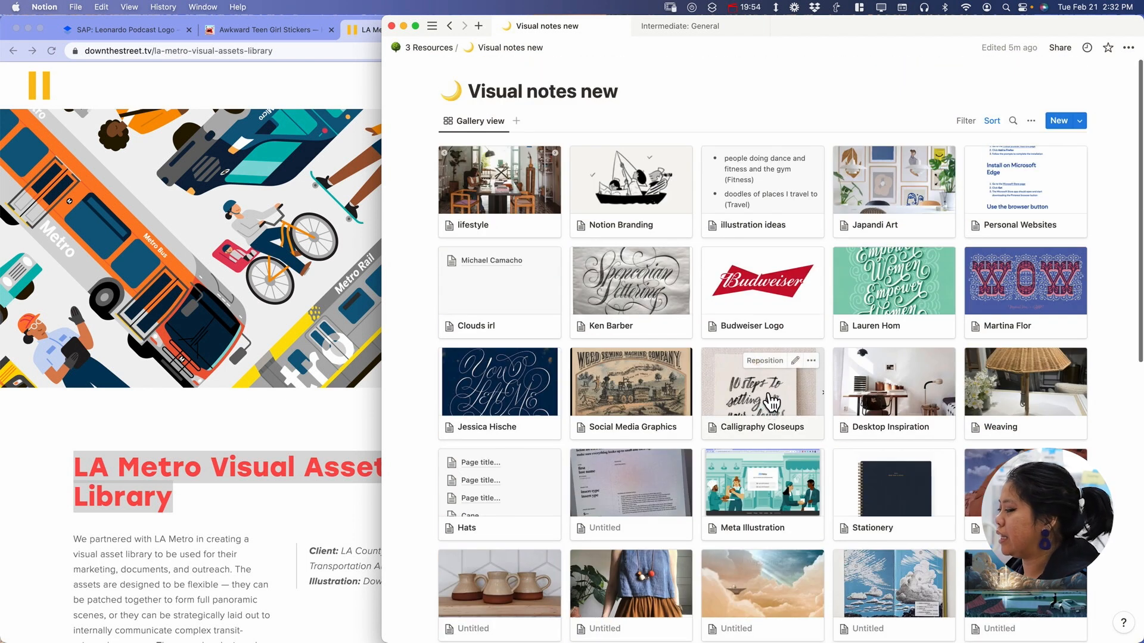
click(674, 27)
key(cmd+[)
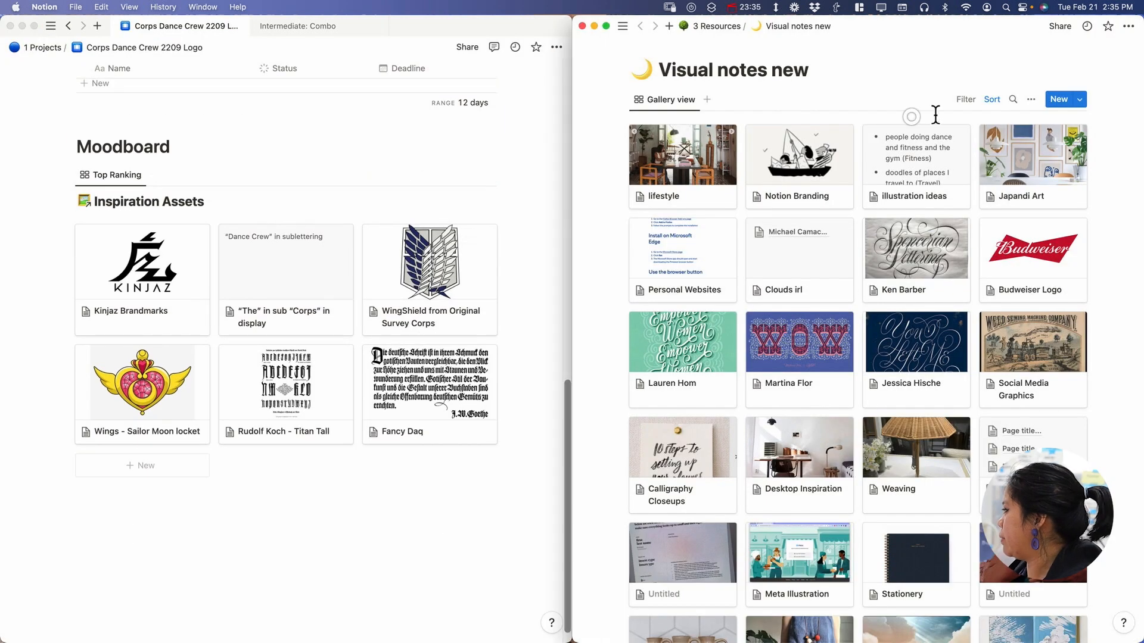
Add a page titled "Corps Dance Crew" to the Visual notes new gallery.
click(1057, 101)
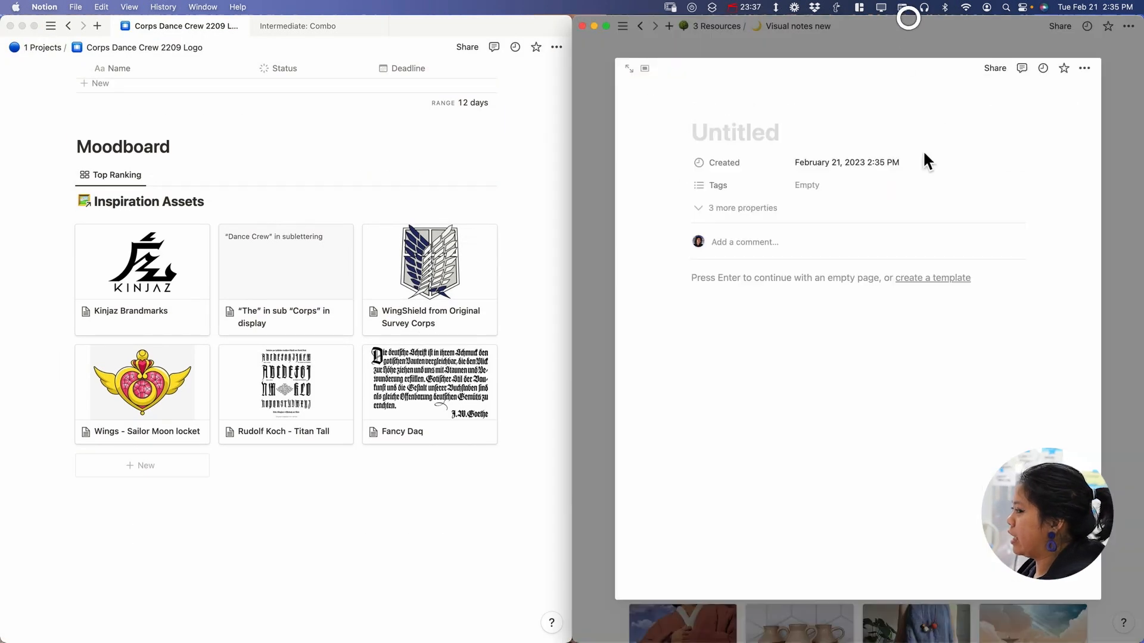
key(Escape)
scroll(773, 217, down, 2)
scroll(772, 217, up, 2)
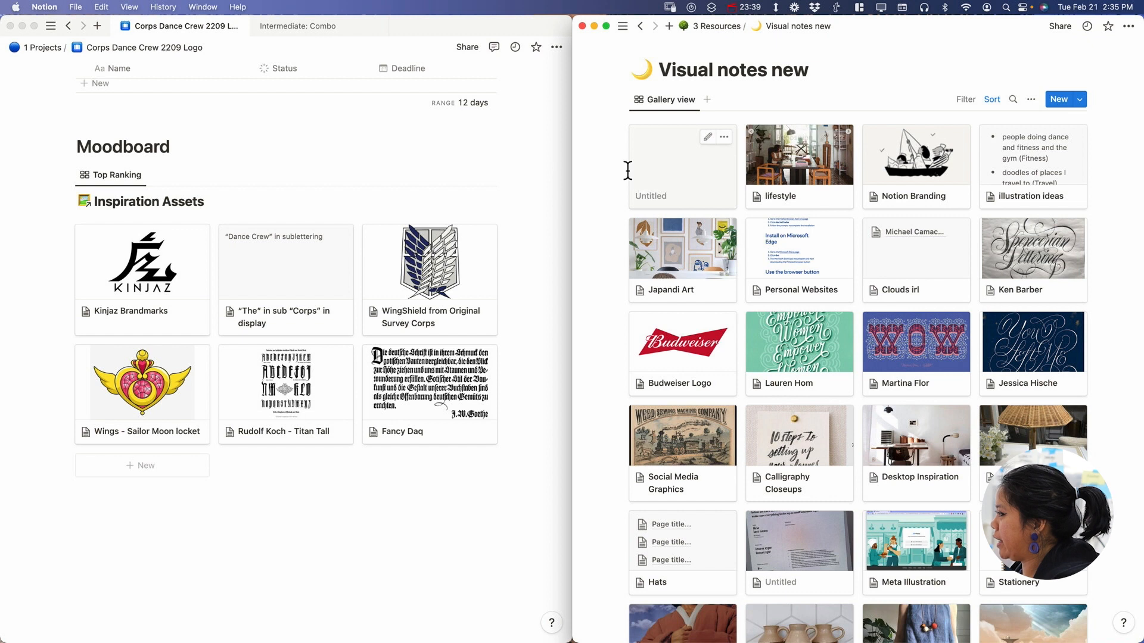
click(672, 173)
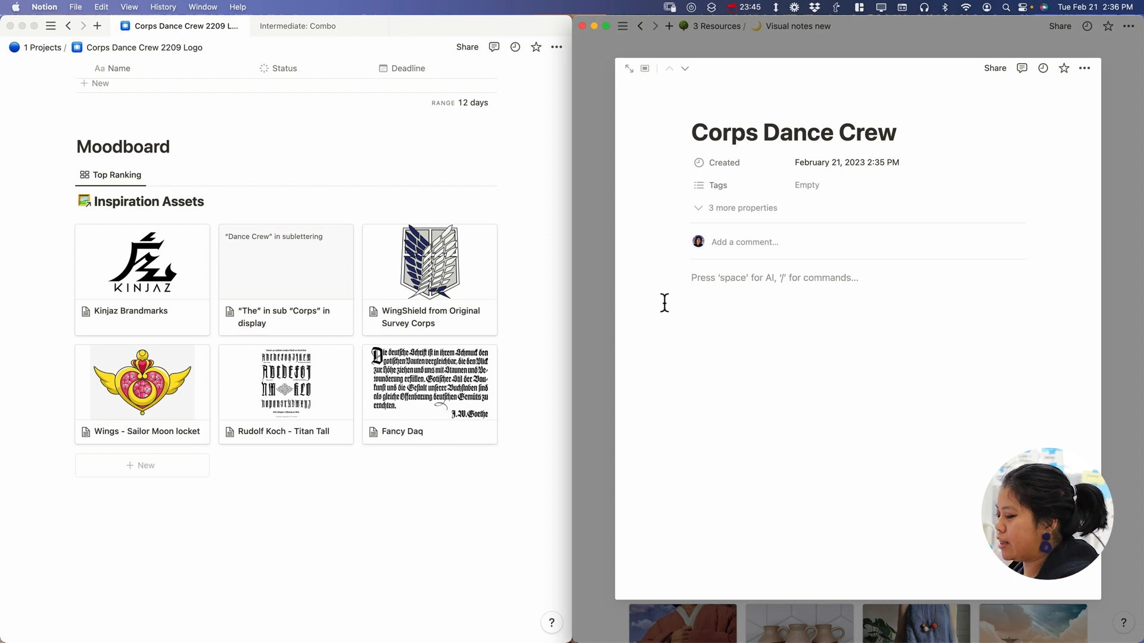
Copy the high-contrast Kinjaz mark from the moodboard's Kinjaz Brandmarks page into the Corps Dance Crew page.
click(154, 296)
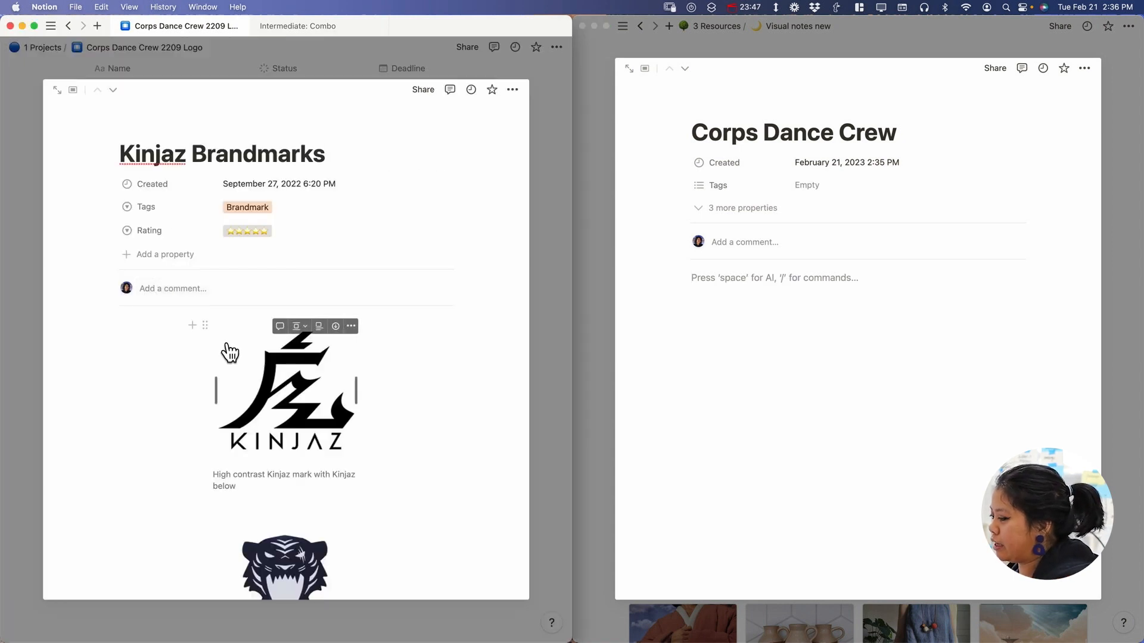
scroll(229, 354, down, 3)
drag(87, 290, 429, 487)
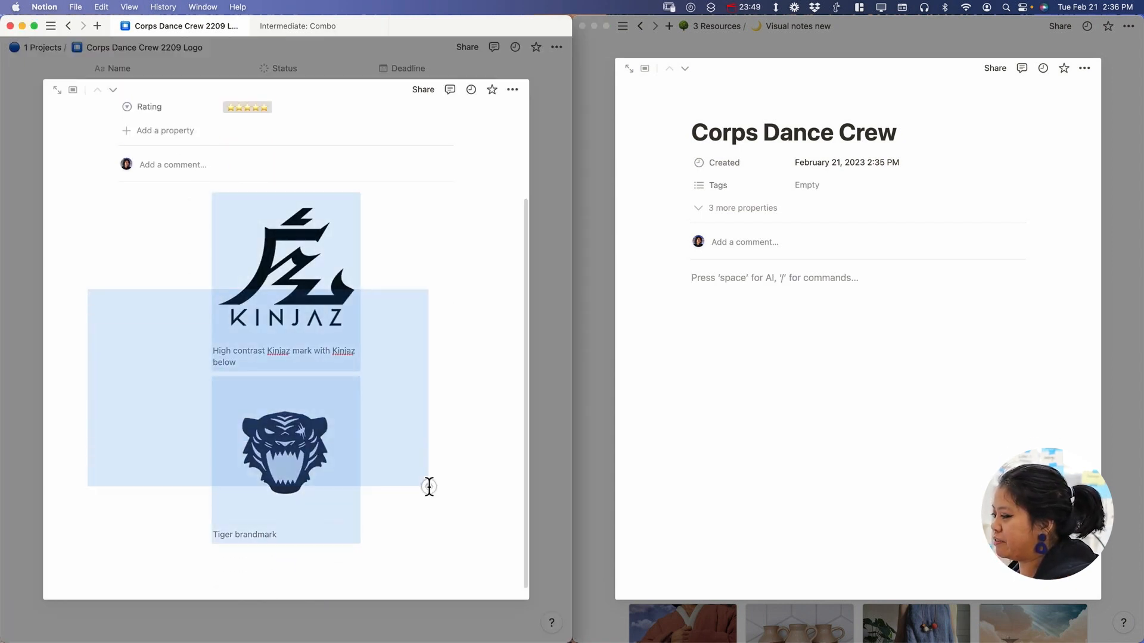
click(400, 380)
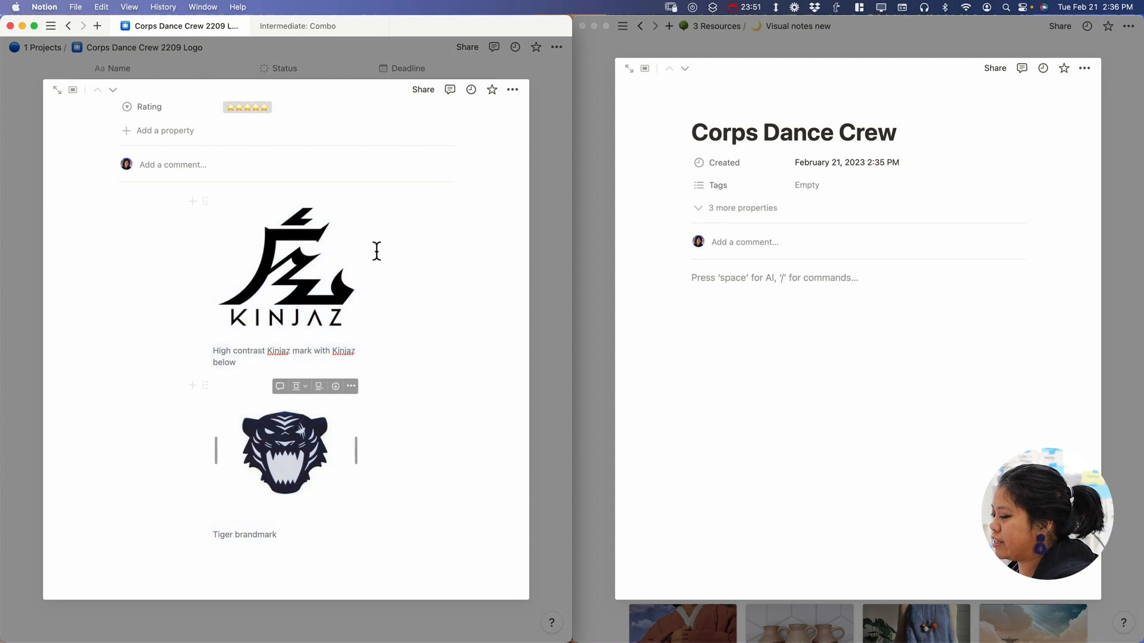
click(278, 290)
click(771, 354)
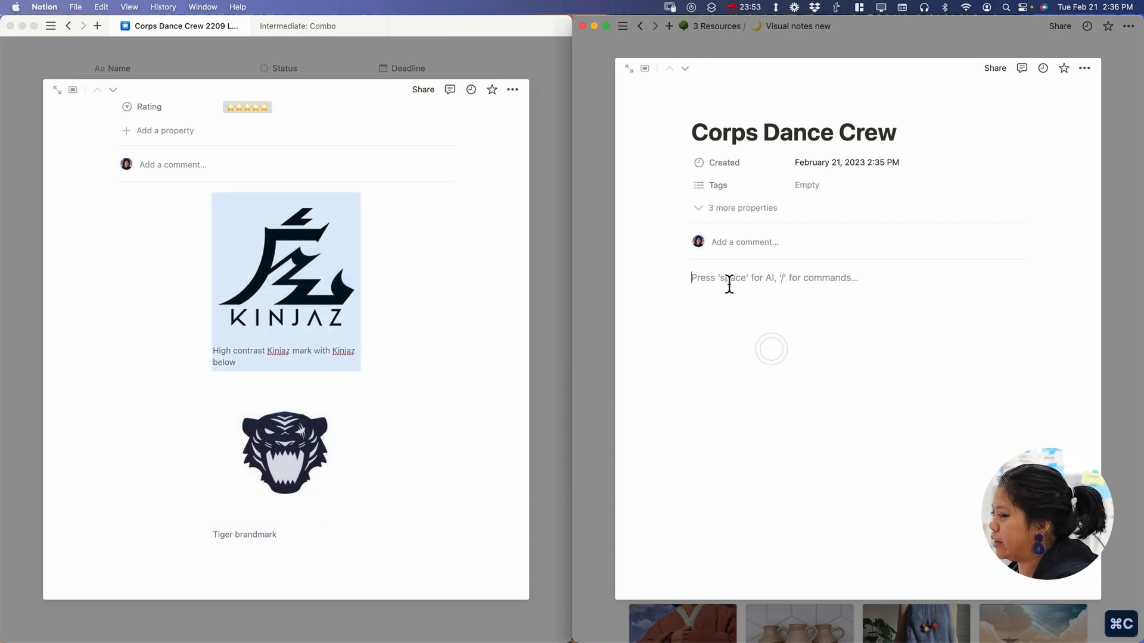
key(super+v)
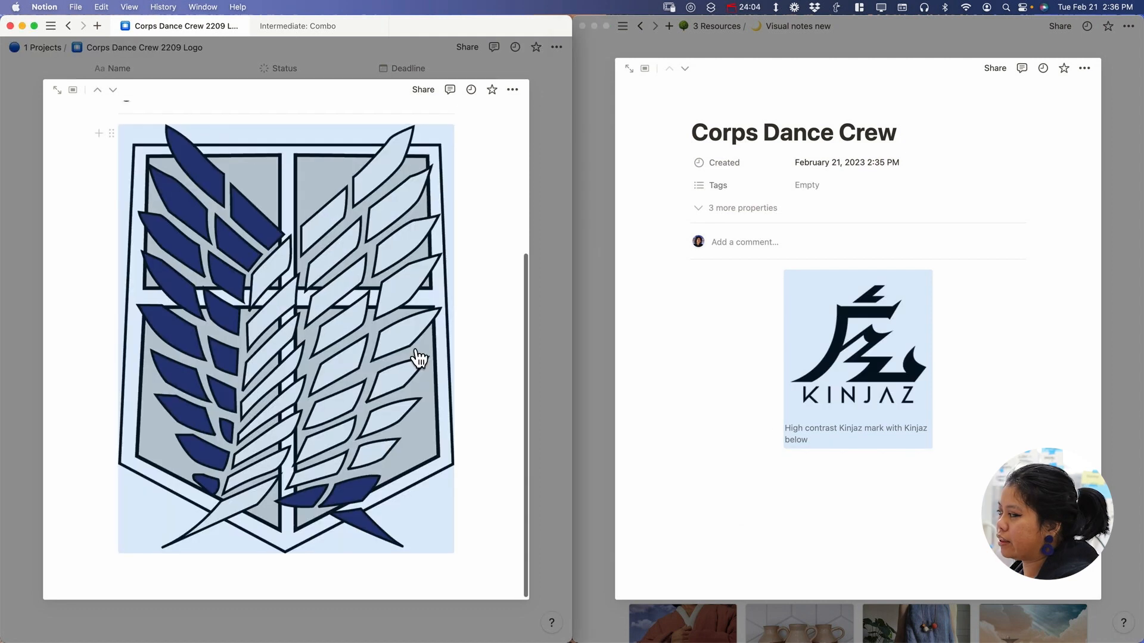
Copy the WingShield image into the Corps Dance Crew page and place it beside the Kinjaz mark in two columns.
key(super+c)
click(945, 356)
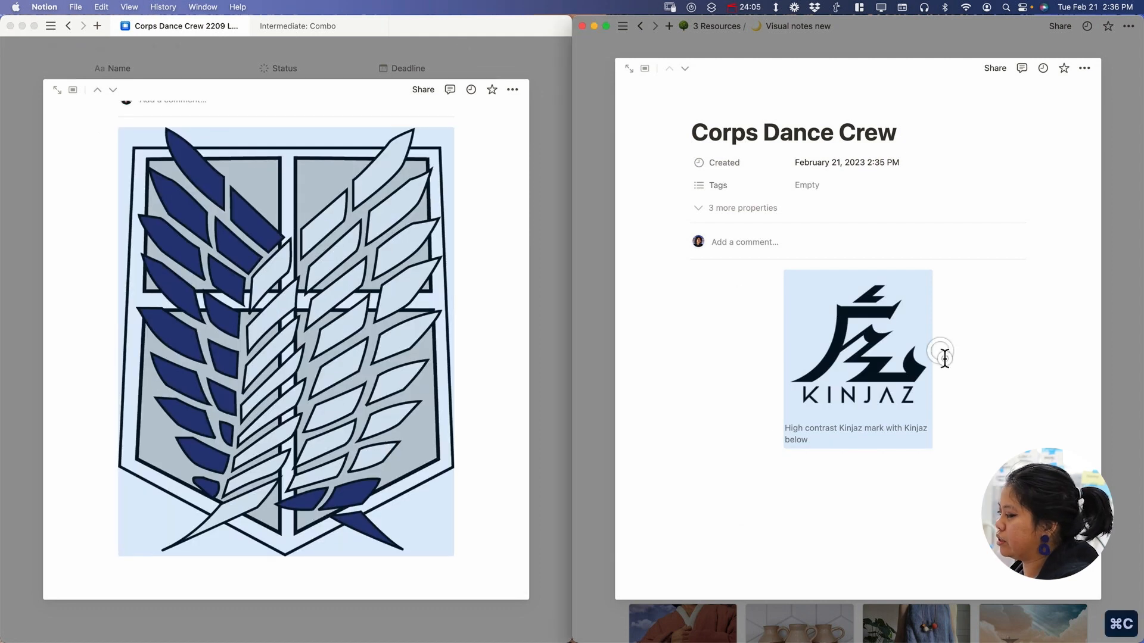
click(818, 500)
key(super+v)
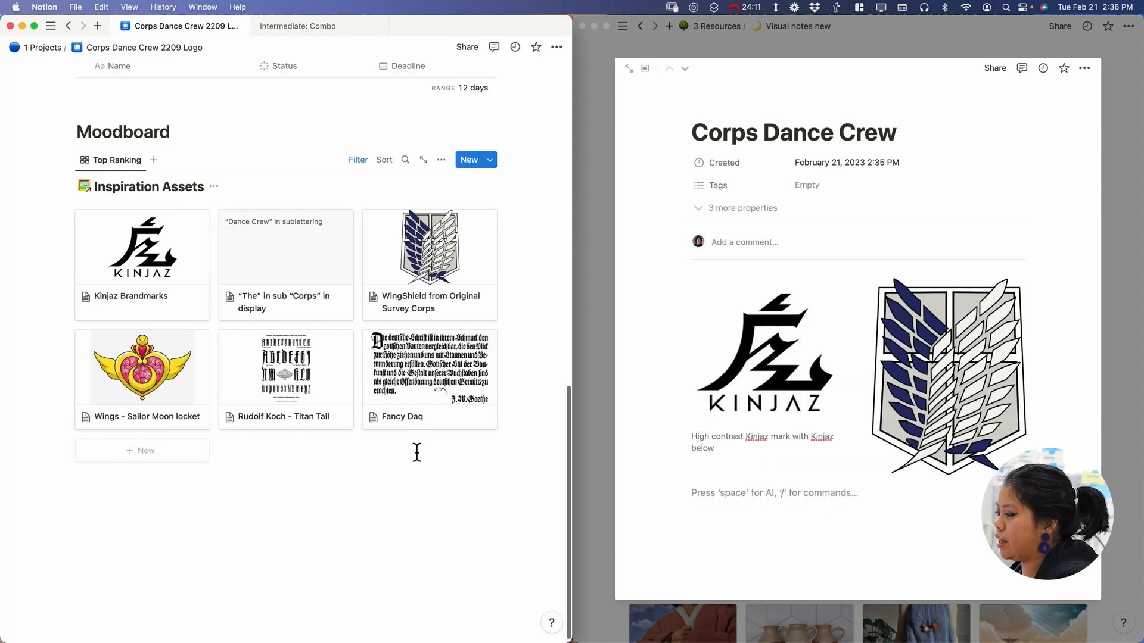
Open the moodboard's Rudolf Koch - Titan Tall page at its type specimen and close the Corps Dance Crew page.
click(310, 383)
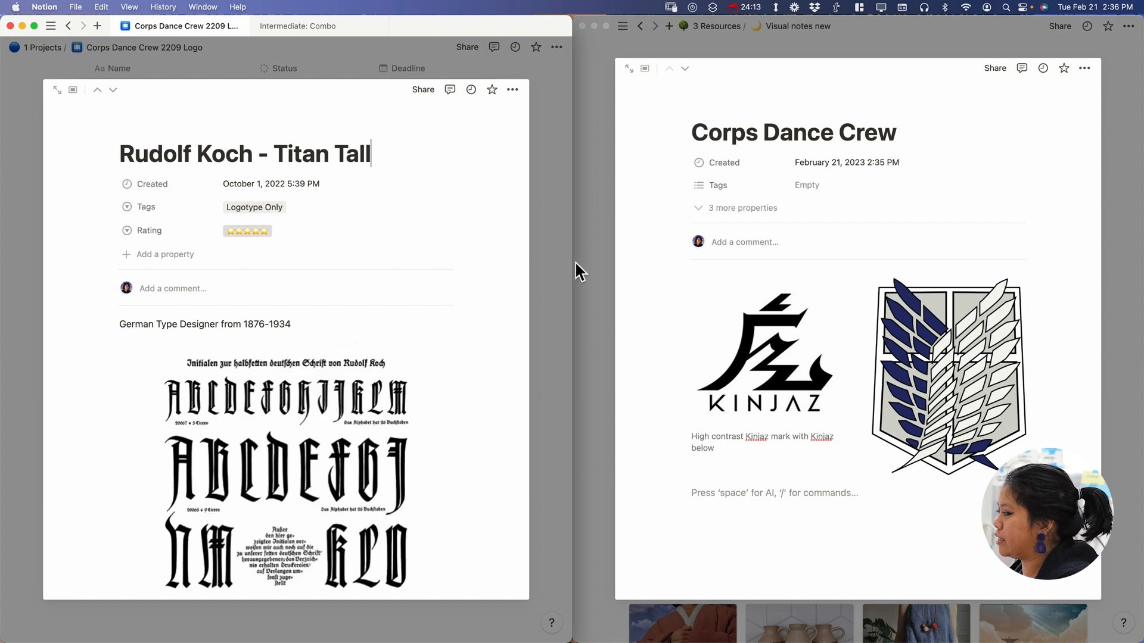
scroll(371, 409, down, 10)
scroll(371, 409, up, 10)
scroll(371, 409, down, 4)
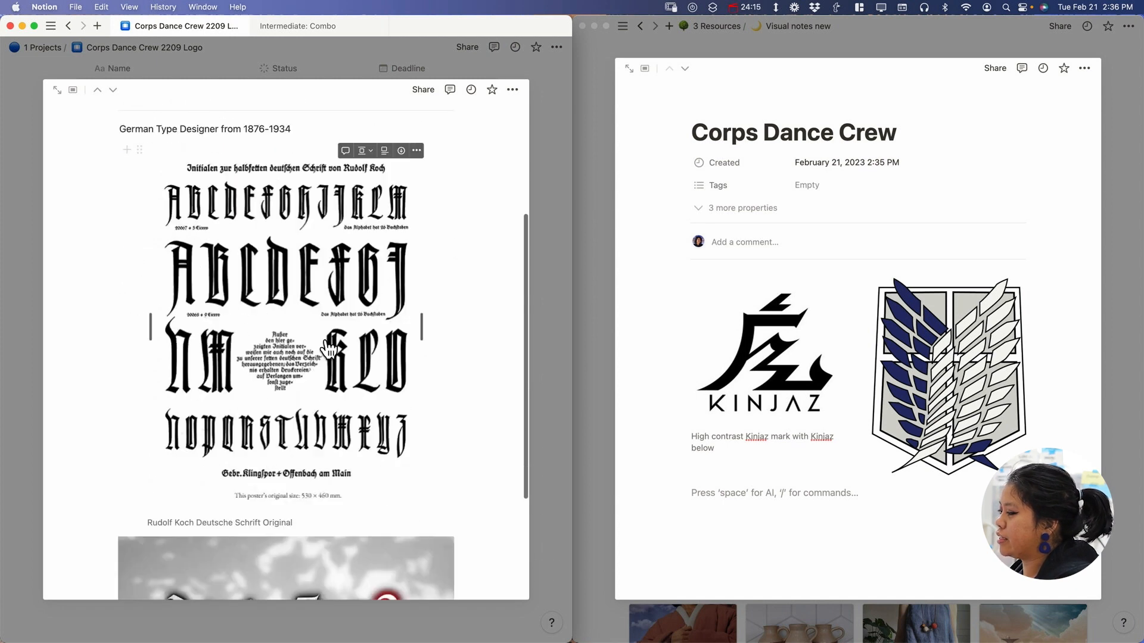
click(590, 241)
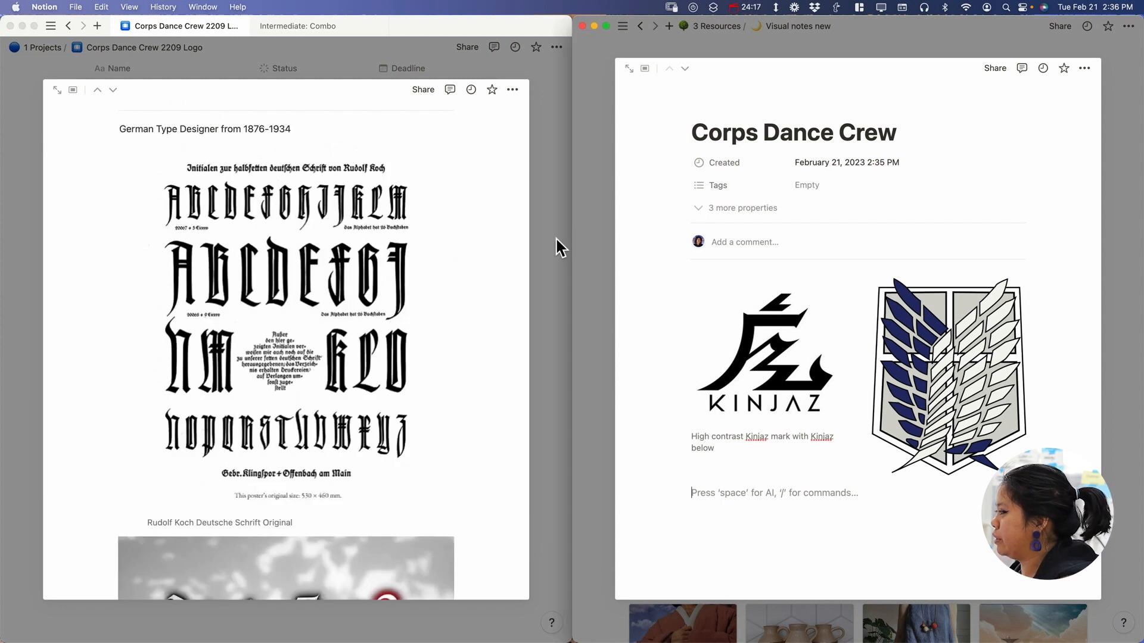
click(601, 223)
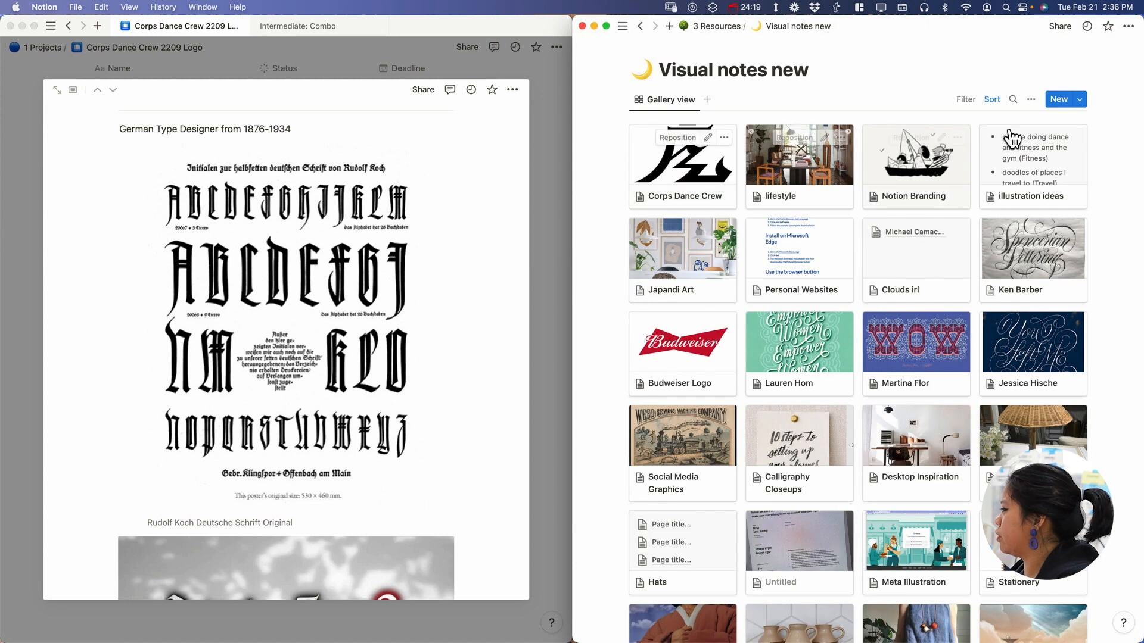
Create a gallery page titled "Blackletter inspiration" with the Rudolf Koch type specimen and the Attack on Titan 2 logo side by side.
click(1053, 99)
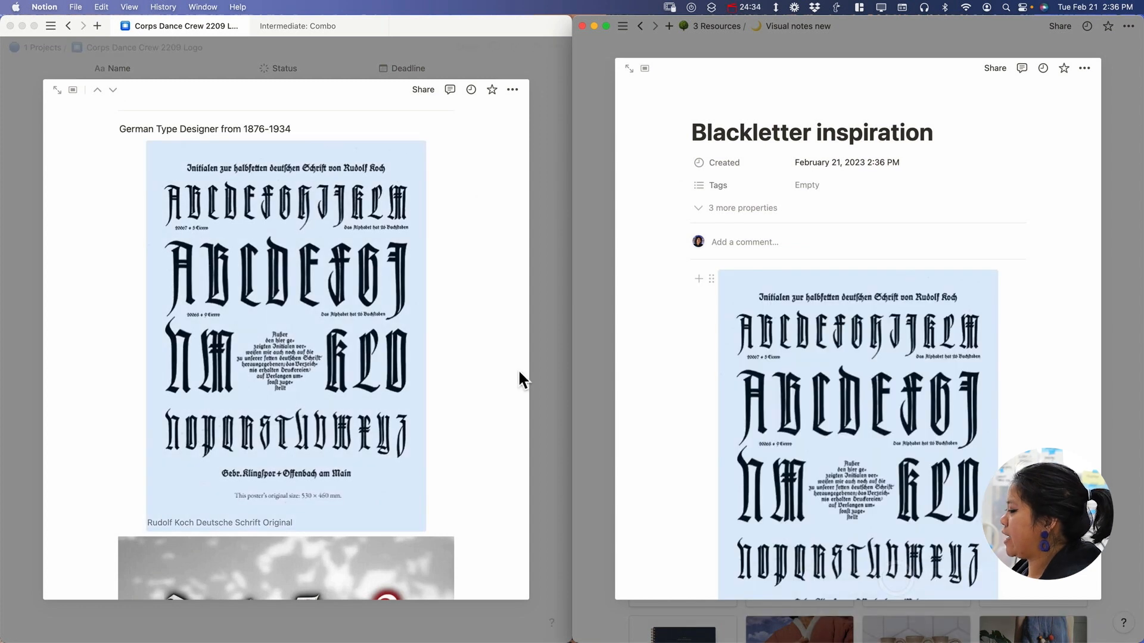
click(544, 357)
scroll(286, 388, down, 3)
drag(179, 387, 1019, 325)
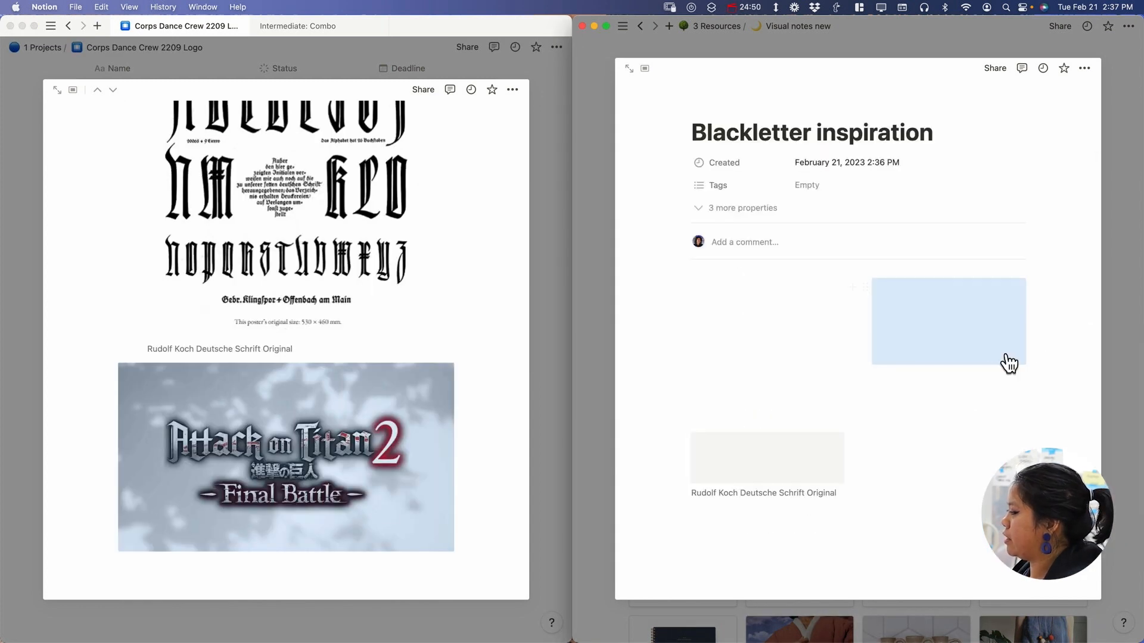
Add the heading "Rudolf Koch" and the Fancy Daq lettering image below the Attack on Titan logo, and return to the gallery.
click(971, 396)
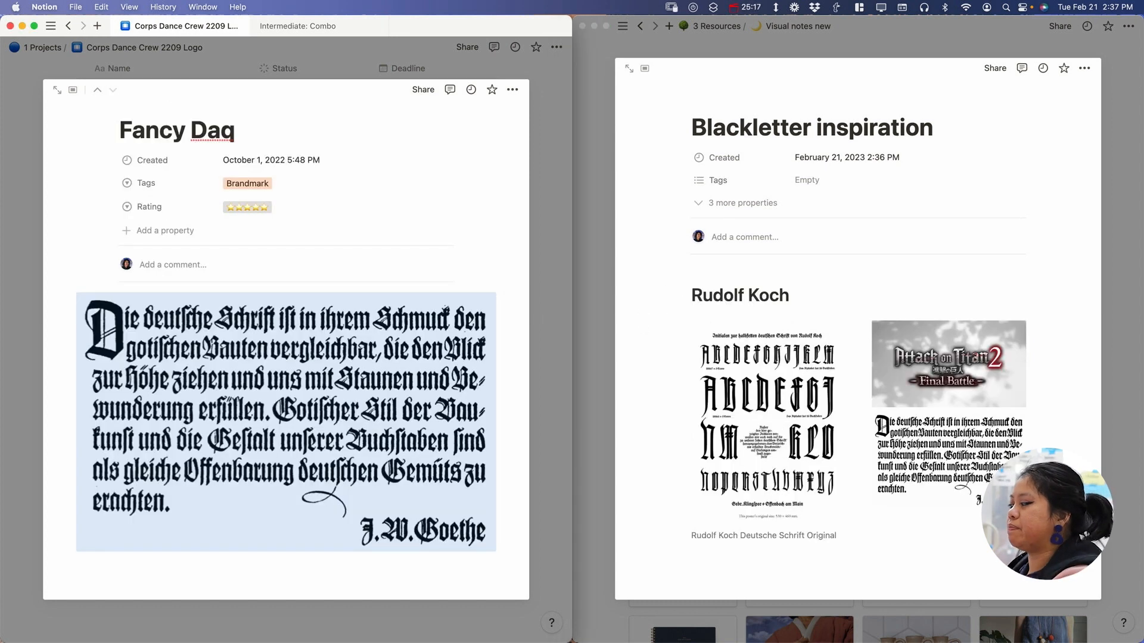
click(591, 297)
click(584, 292)
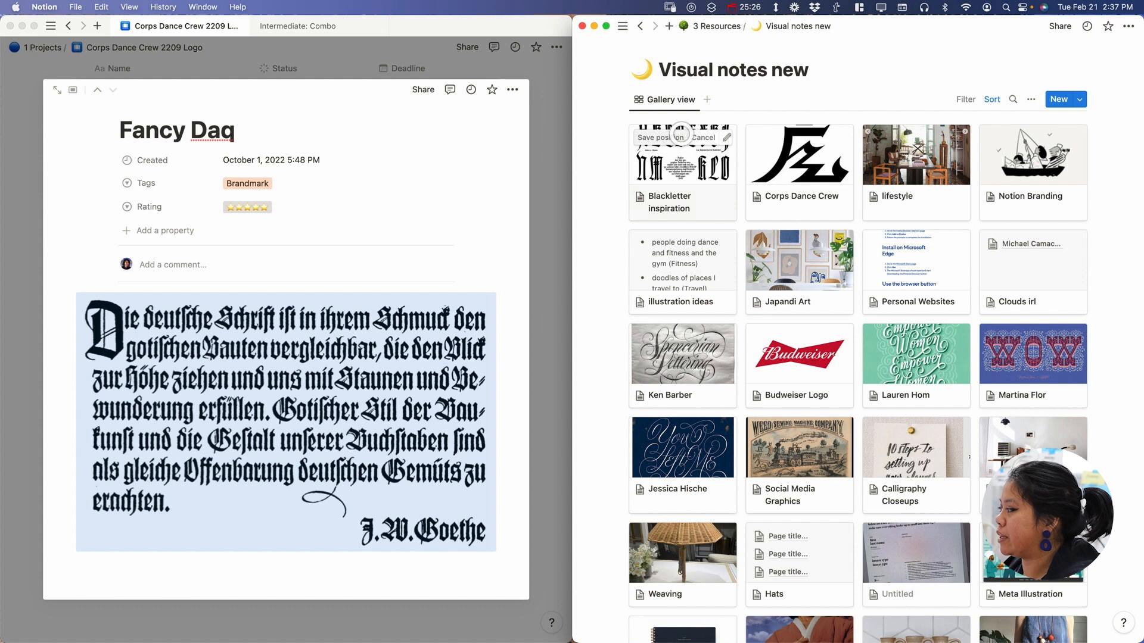
Reposition the Blackletter inspiration cover to show the top of the specimen, and widen the gallery window to review the cards.
drag(681, 134, 681, 243)
drag(572, 217, 378, 243)
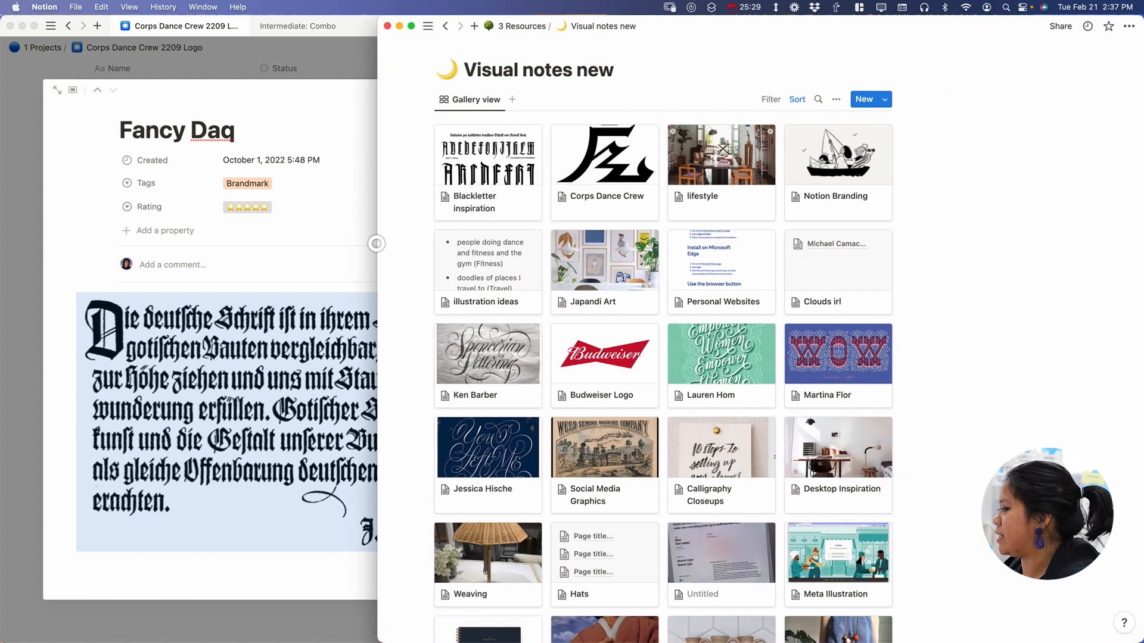
scroll(760, 357, down, 10)
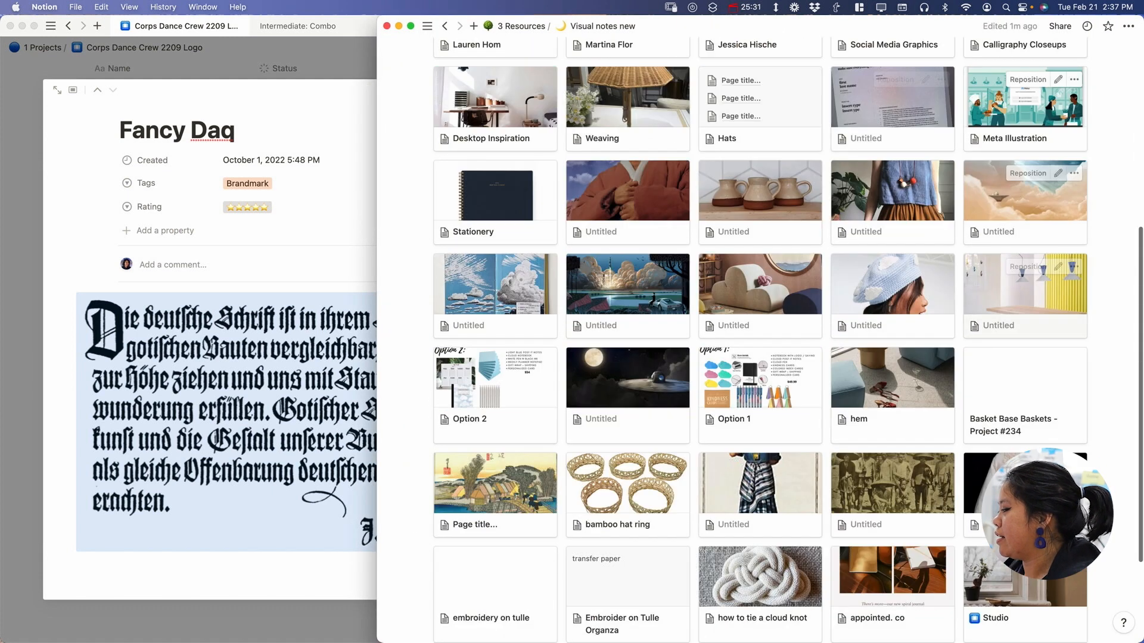
scroll(759, 357, up, 6)
scroll(760, 339, up, 4)
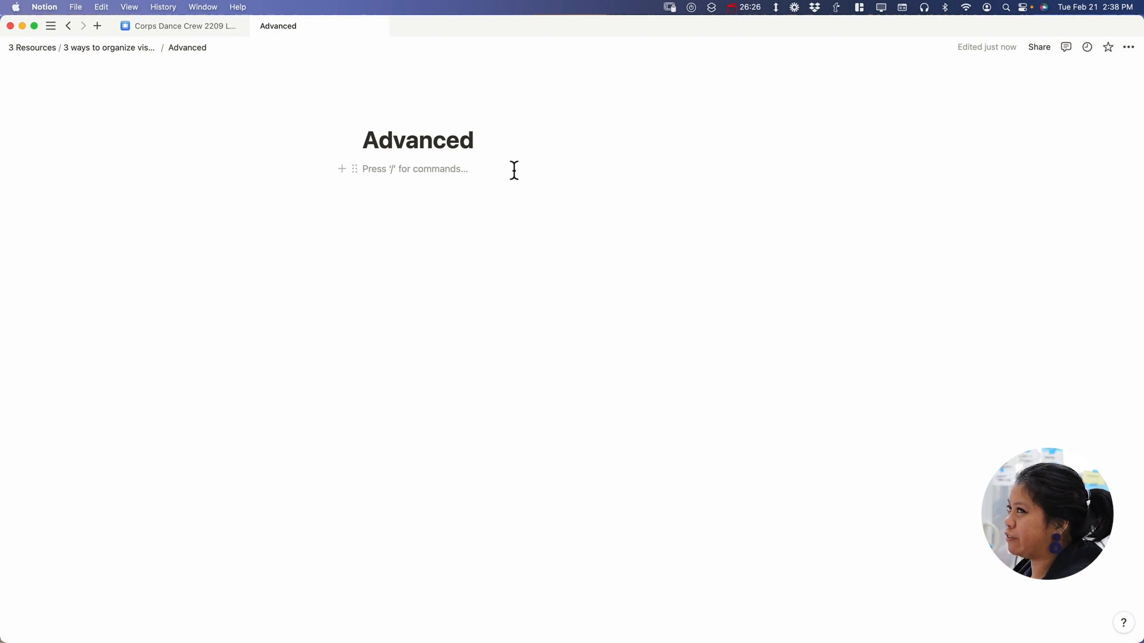
Insert a table view with a new database titled "Projects" on the Advanced page.
text(/)
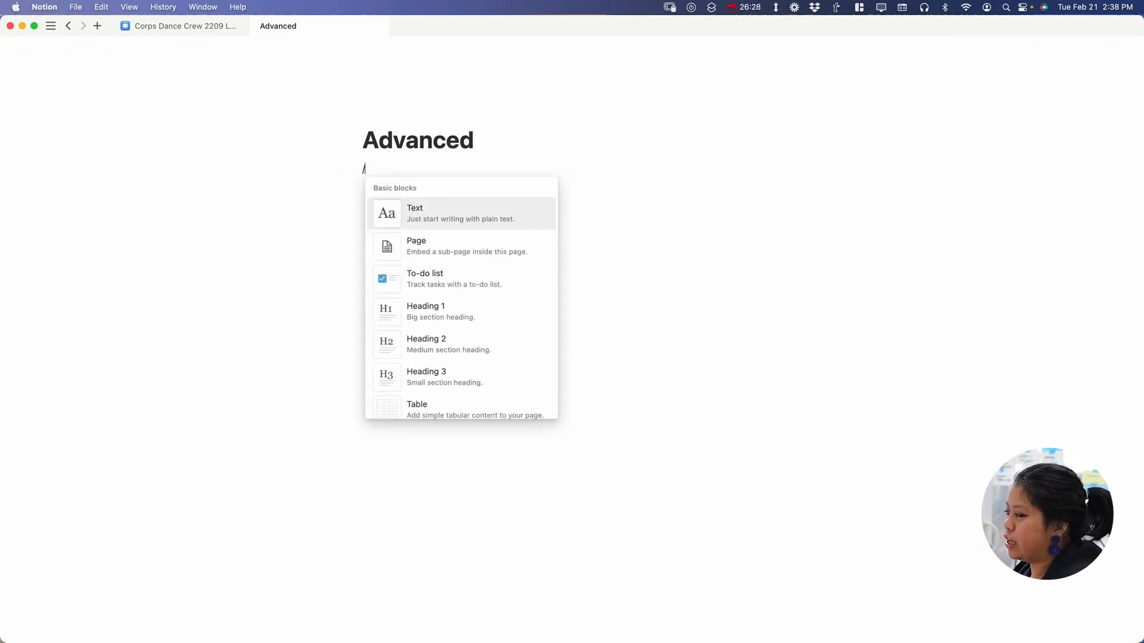
text(table)
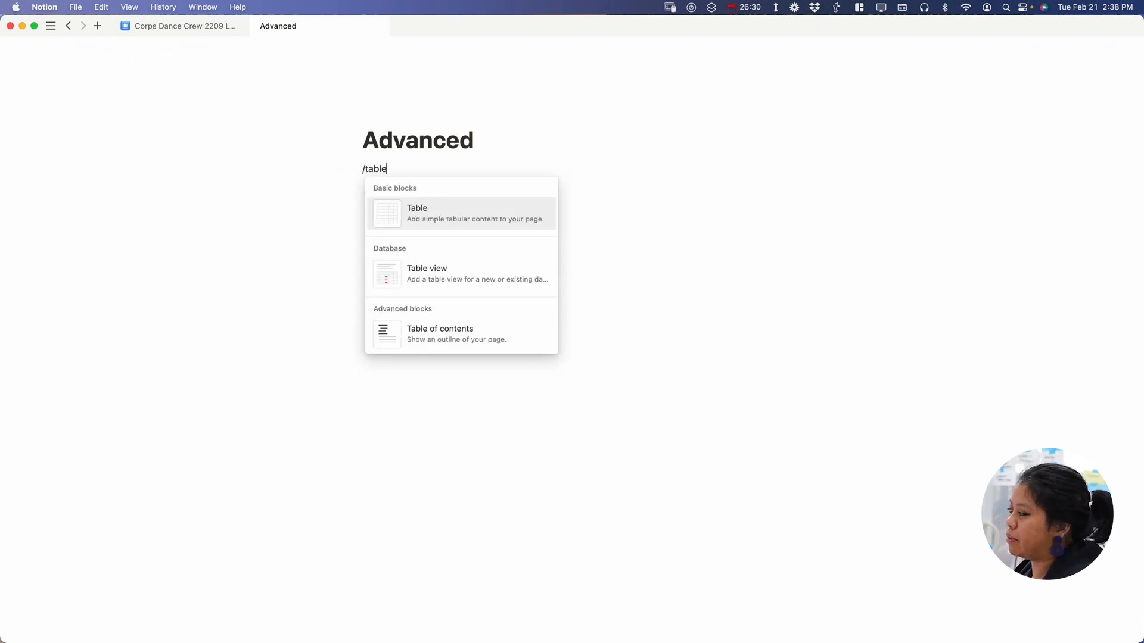
click(519, 294)
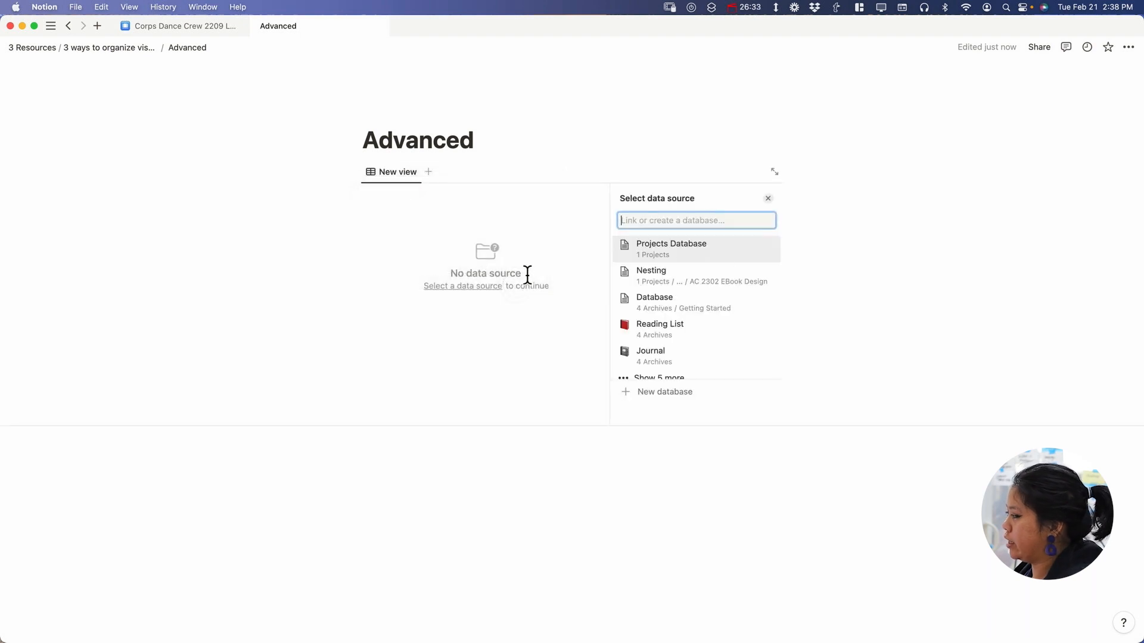
click(709, 393)
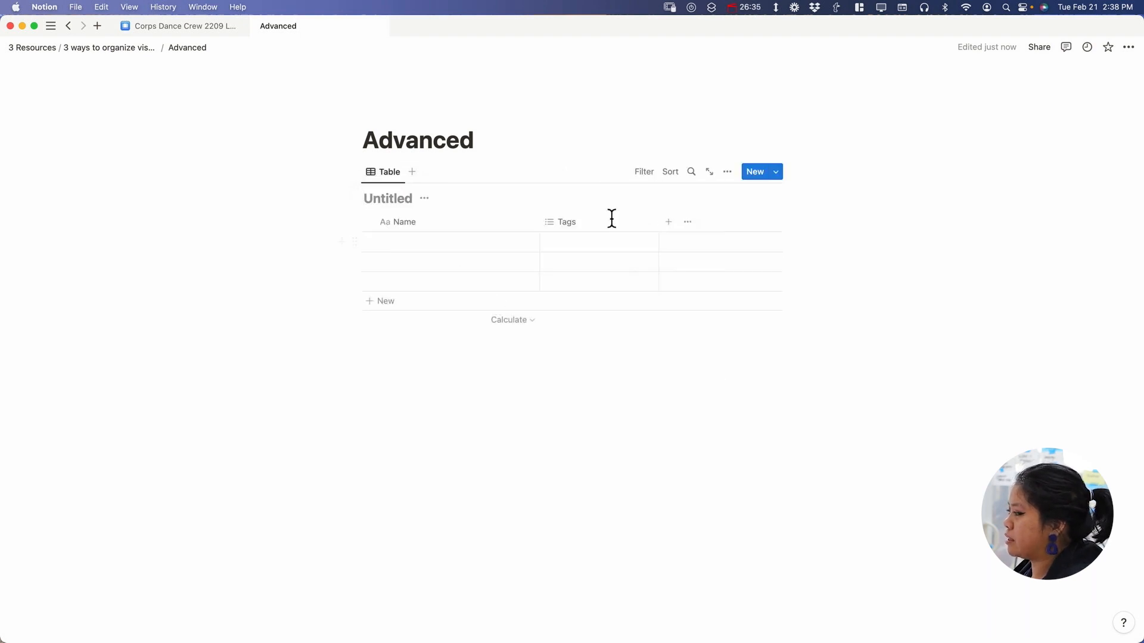
click(391, 187)
text(Projects)
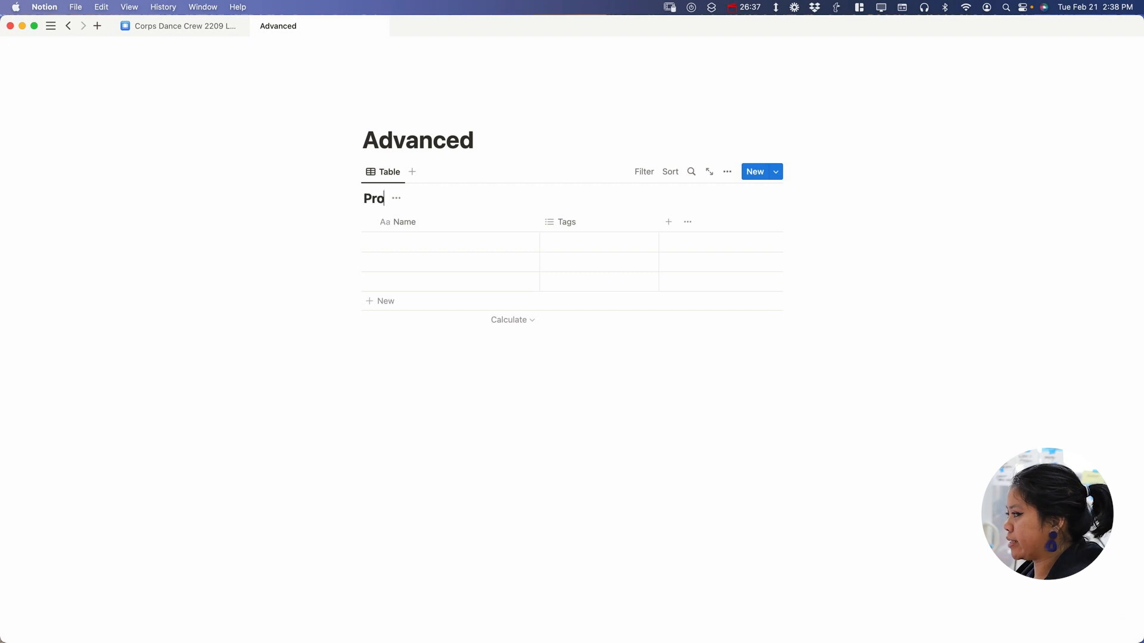
Name the three Projects rows "SBJ 2302 Event Microsite", "SBJ 2303 Event Microsite" and "SBJ 2304 Event Microsite".
click(390, 245)
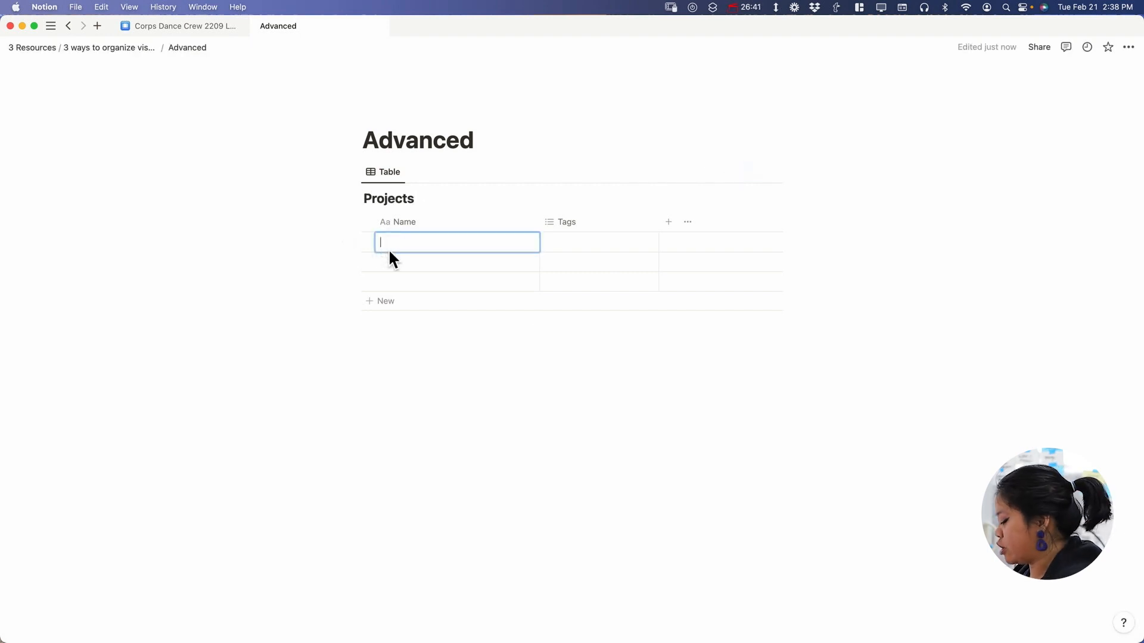
text(SBJ 2302 E)
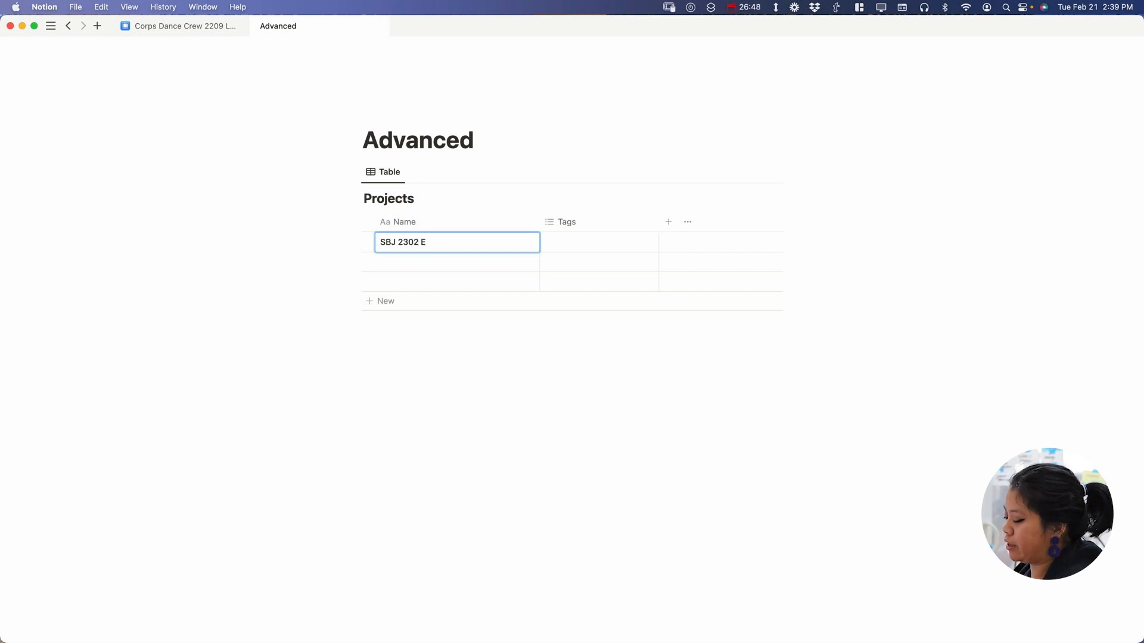
text(vent Microsite)
key(cmd+a)
key(cmd+c)
click(430, 264)
key(cmd+v)
click(446, 281)
key(super+v)
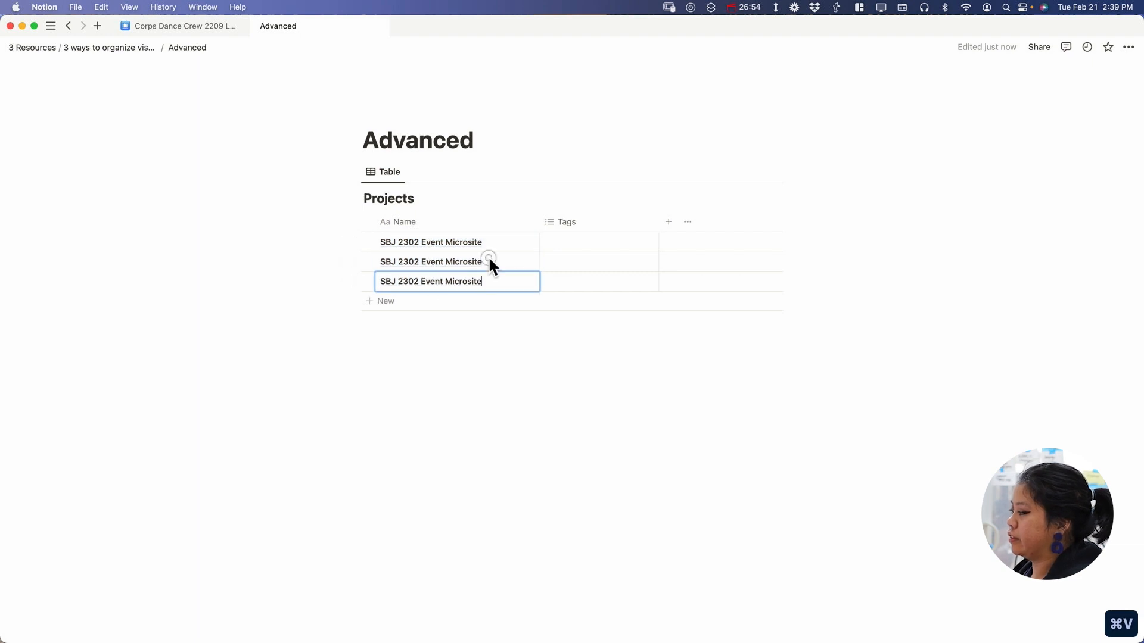
Insert a gallery view below the Projects table on a new database and title it "Inspiration".
click(427, 381)
click(507, 535)
text(/galler6y)
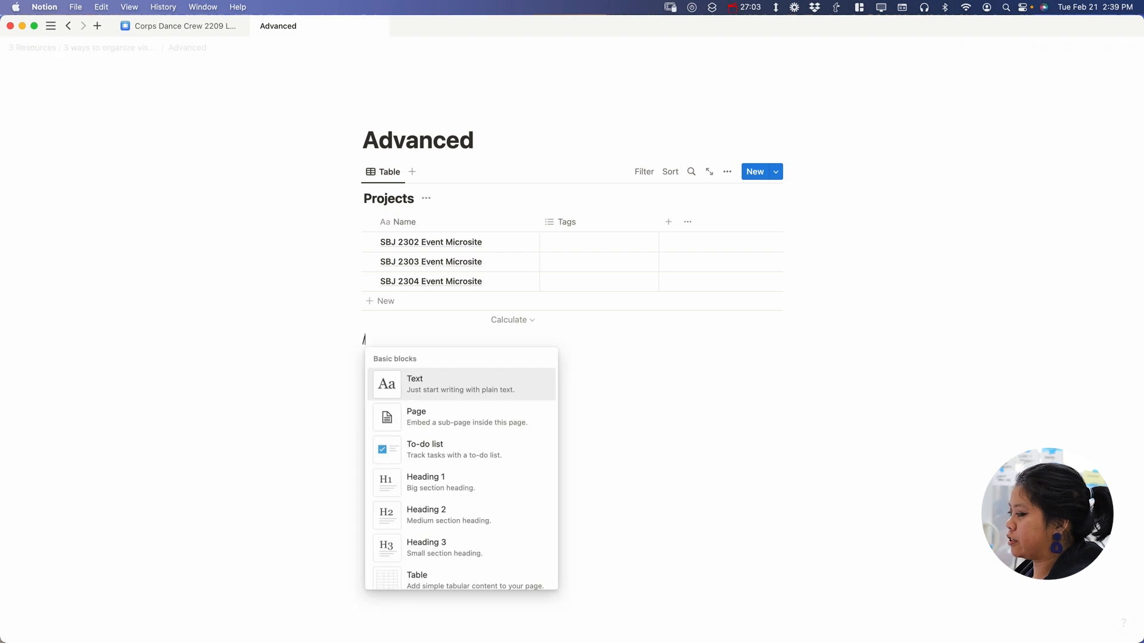
key(BackSpace)
key(BackSpace)
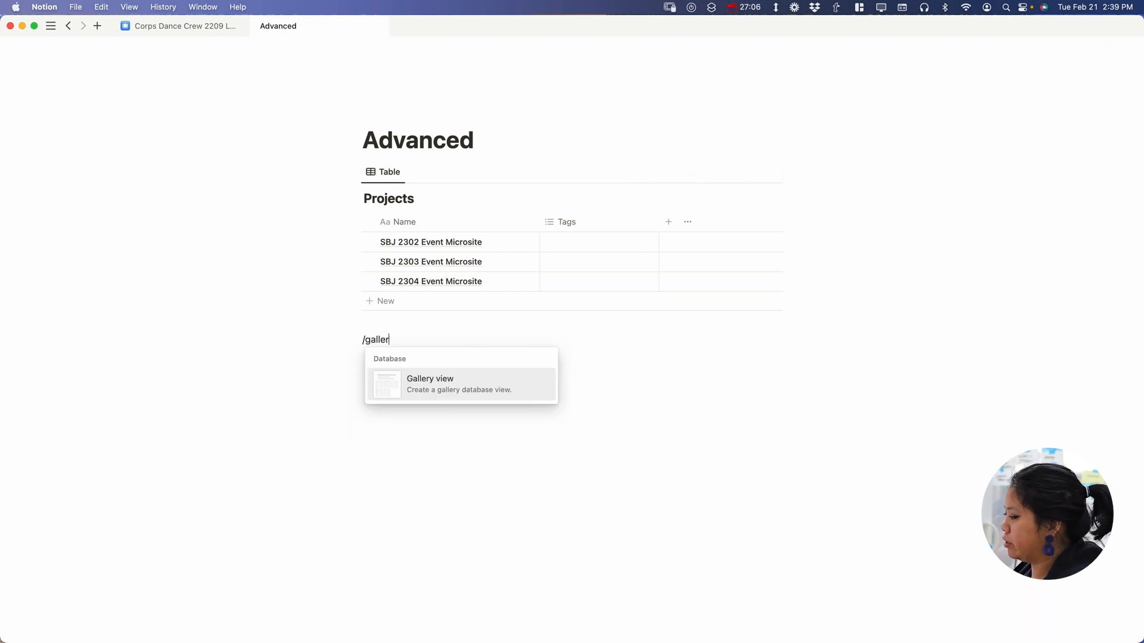
click(489, 396)
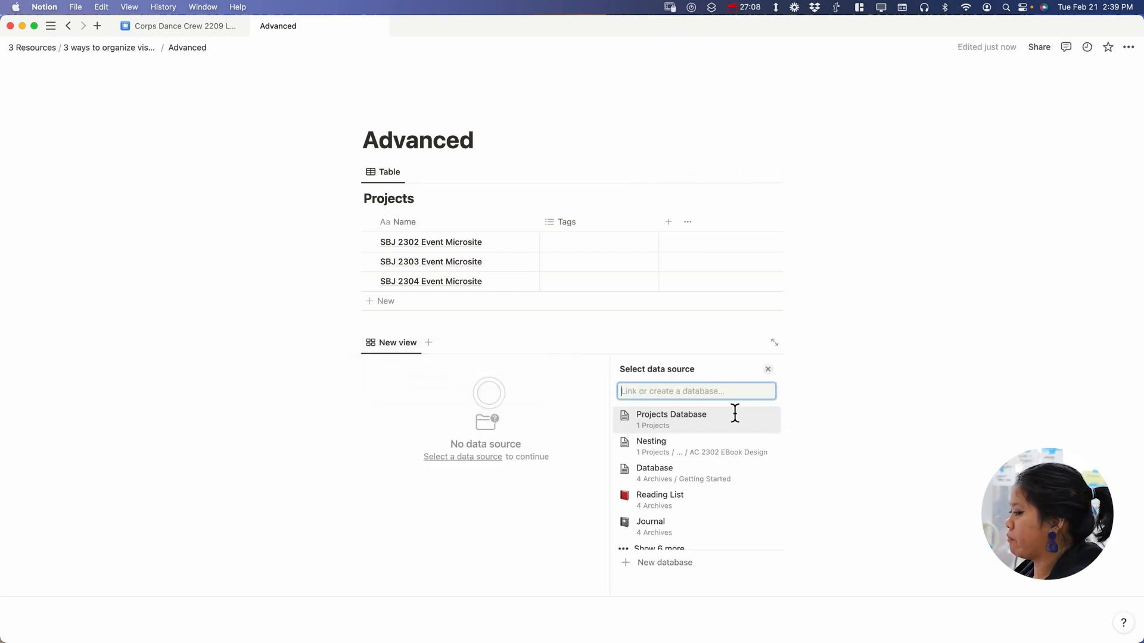
click(687, 566)
click(385, 370)
text(Sl)
text(spiration)
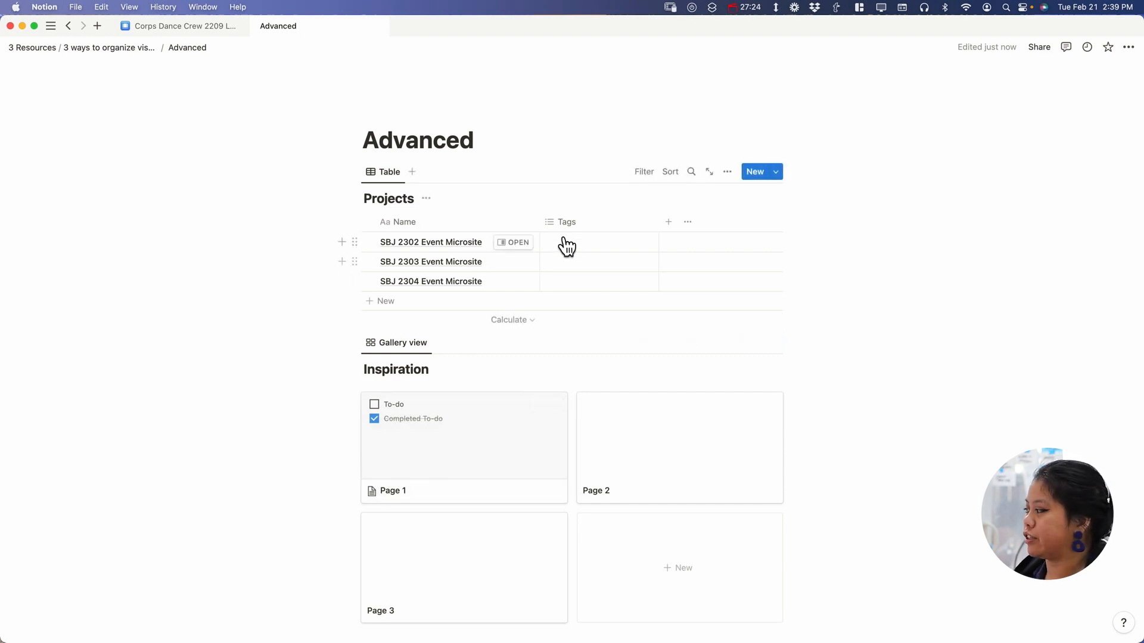
Add a relation property to the Projects table that links to the Inspiration database and also shows on Inspiration.
click(669, 225)
scroll(693, 357, down, 3)
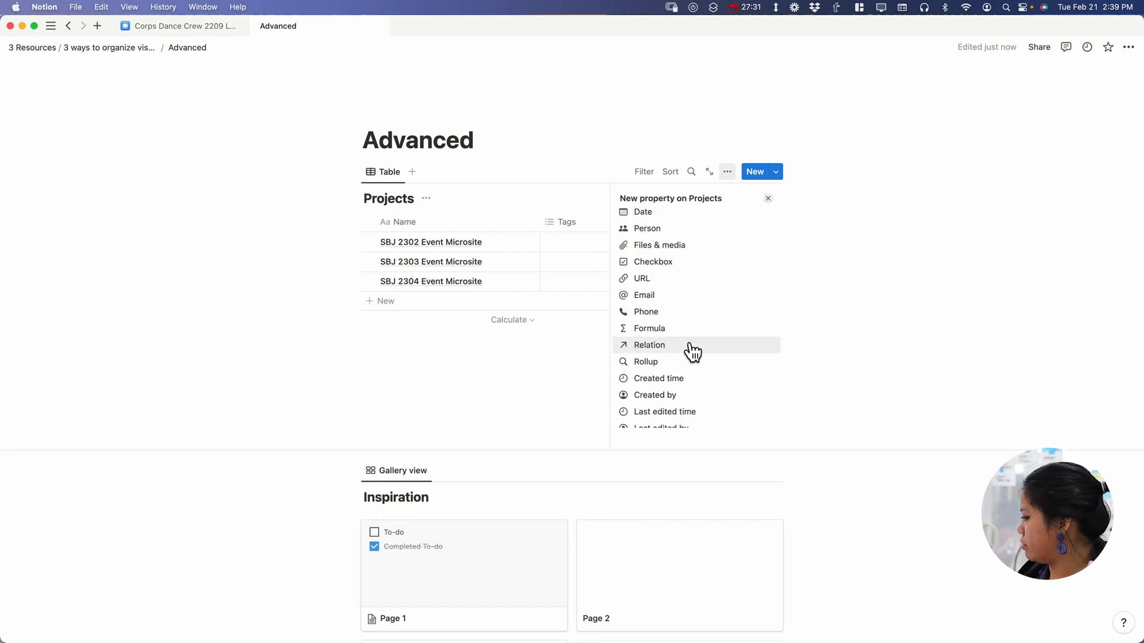
click(689, 345)
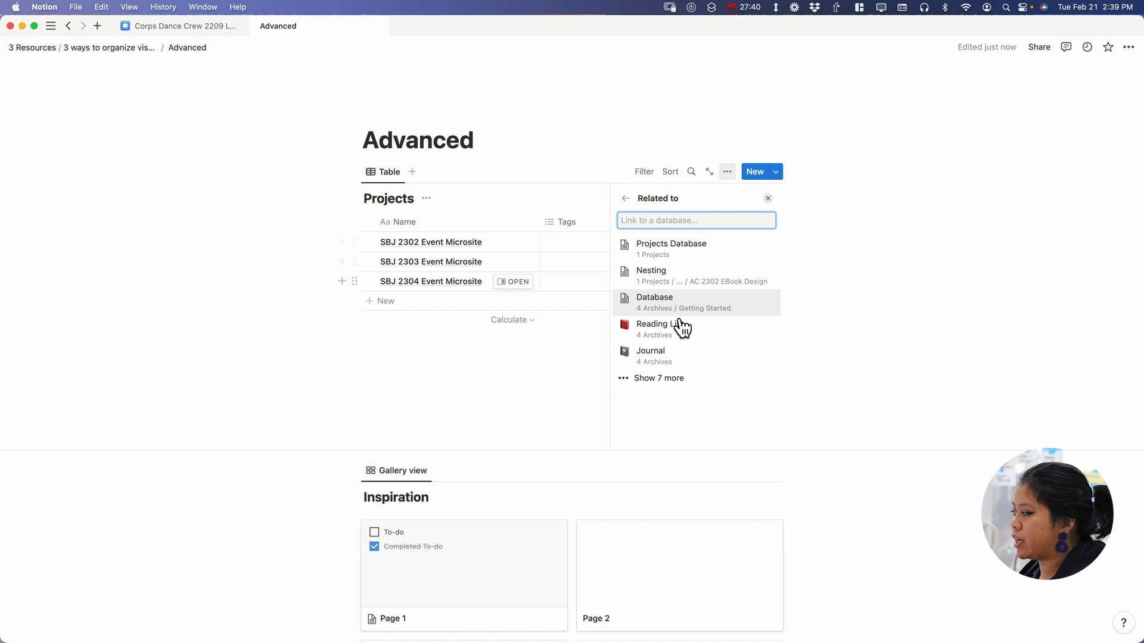
text(inspiration)
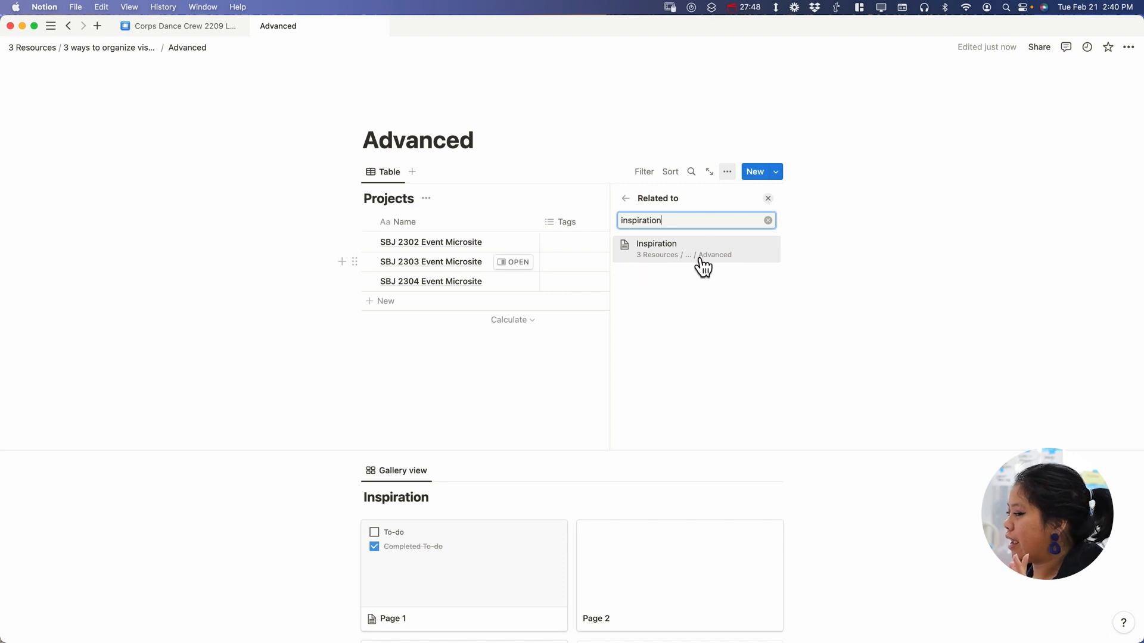
click(703, 267)
click(767, 275)
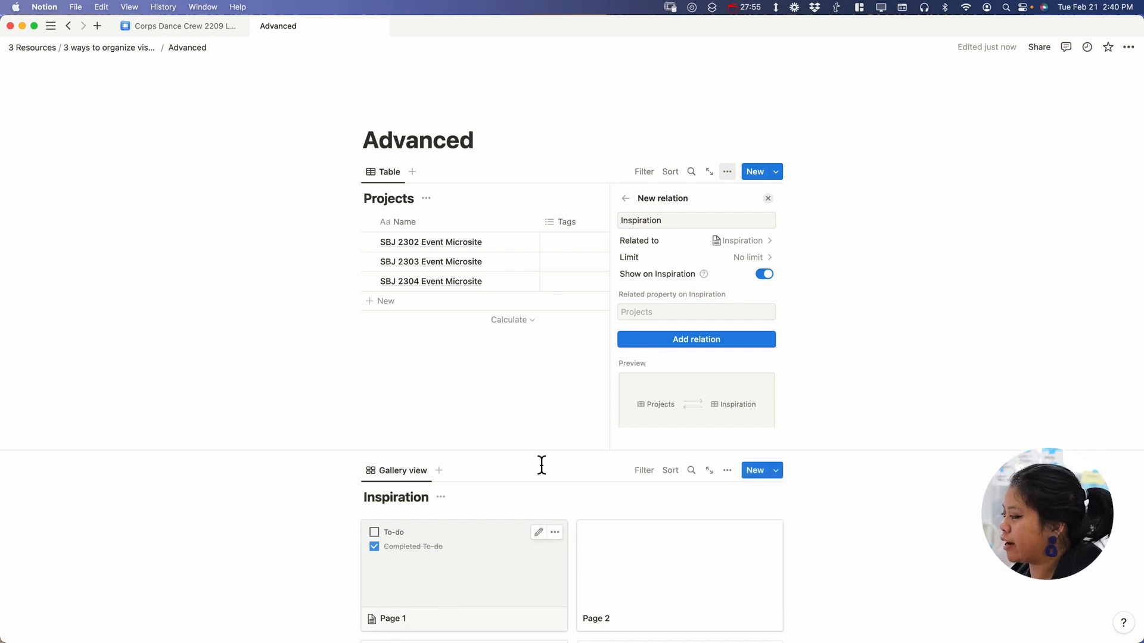
click(670, 343)
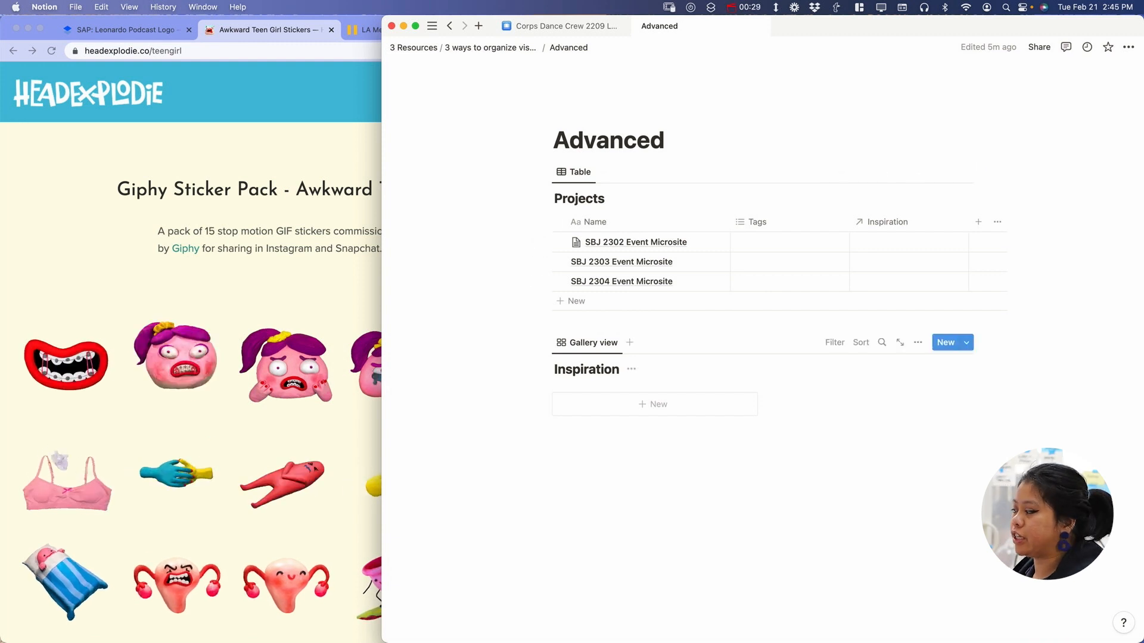
Create an Inspiration page titled "HeadExplodie" with the blushing teen girl GIF embedded from its image link.
click(654, 404)
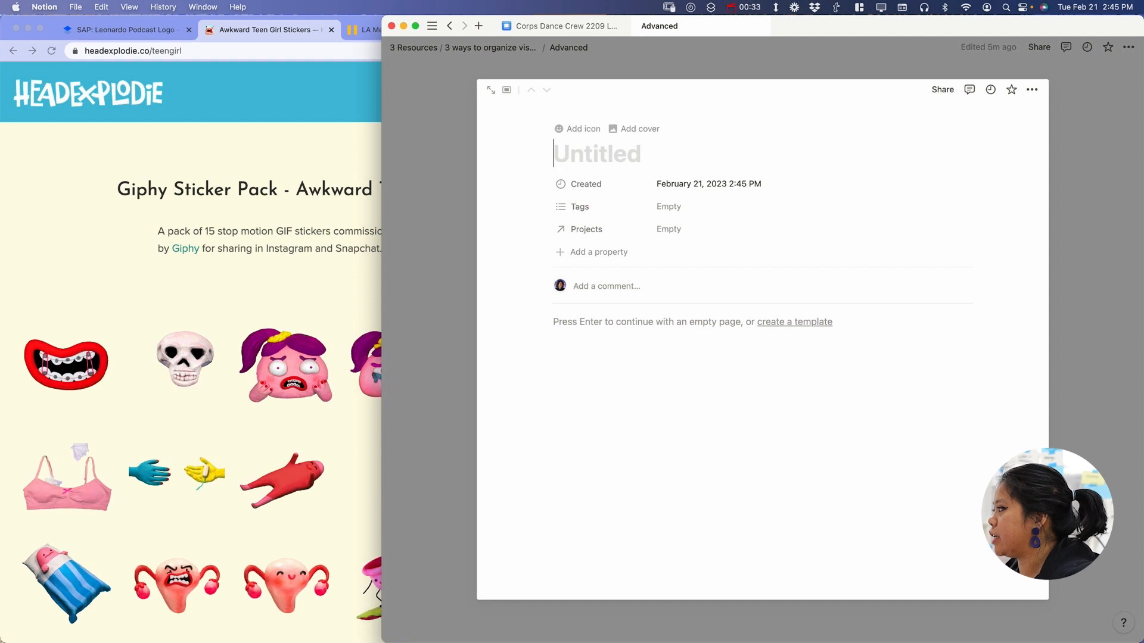
click(633, 331)
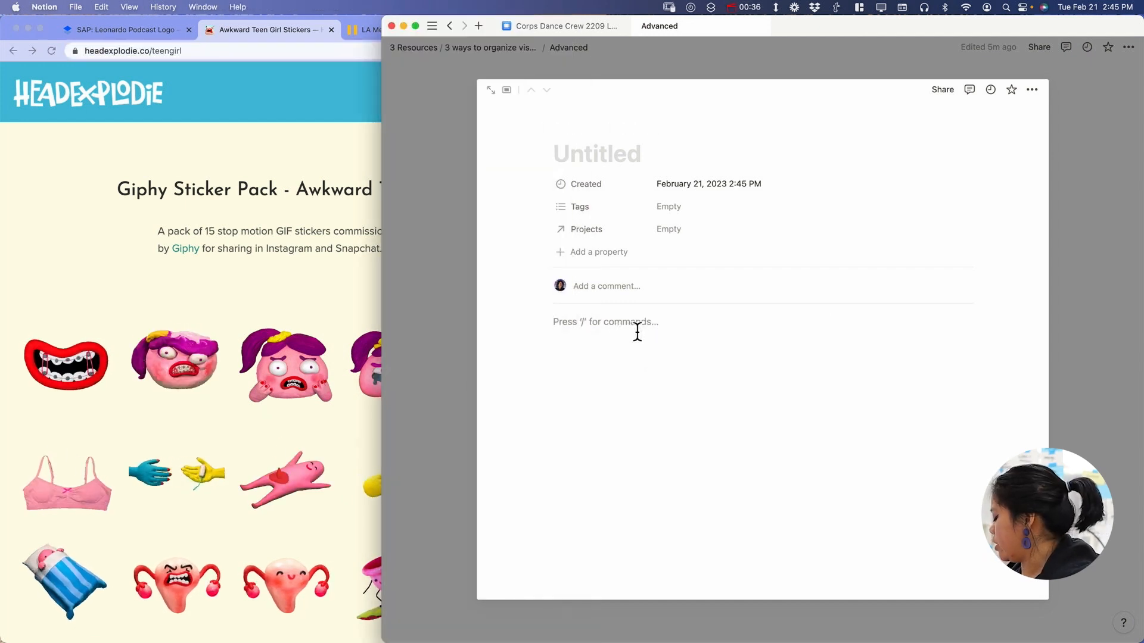
text(/)
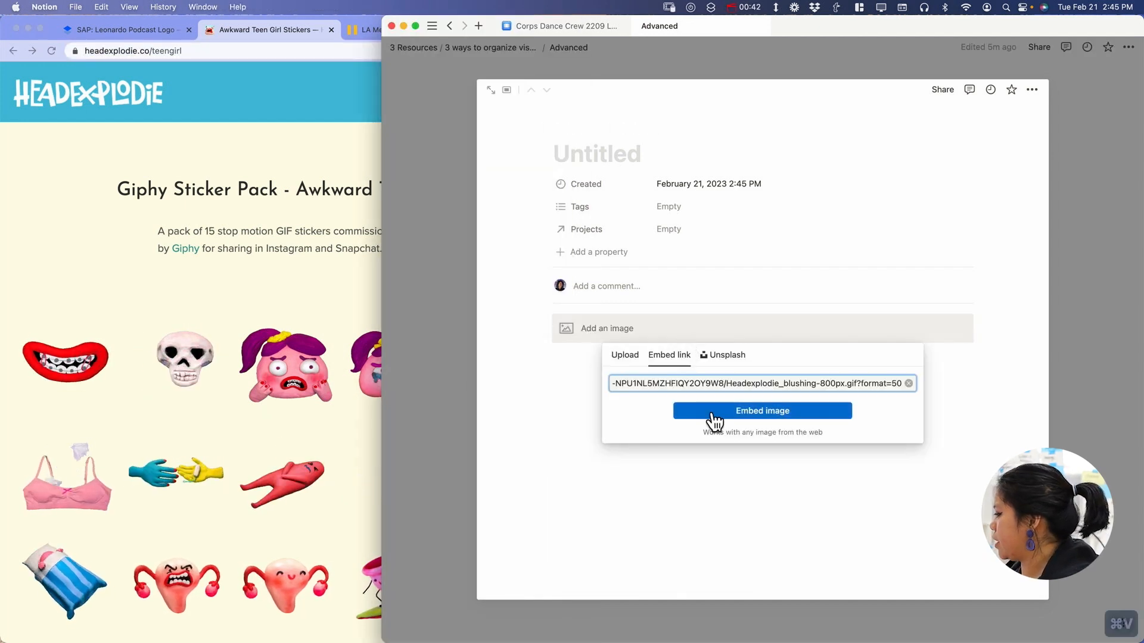
click(711, 412)
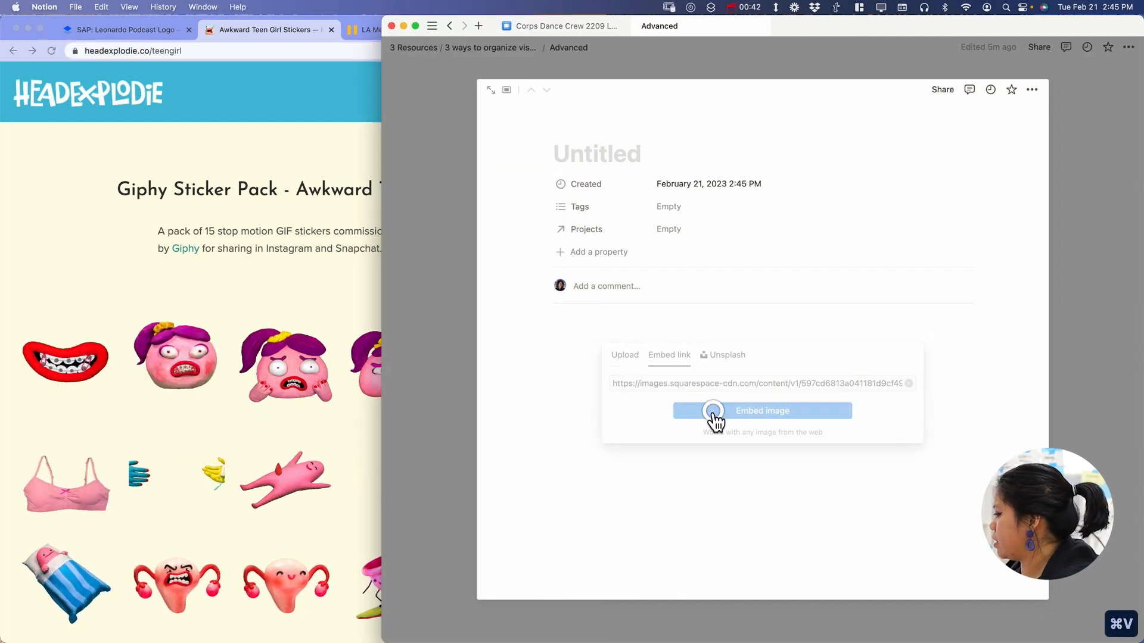
text(Head)
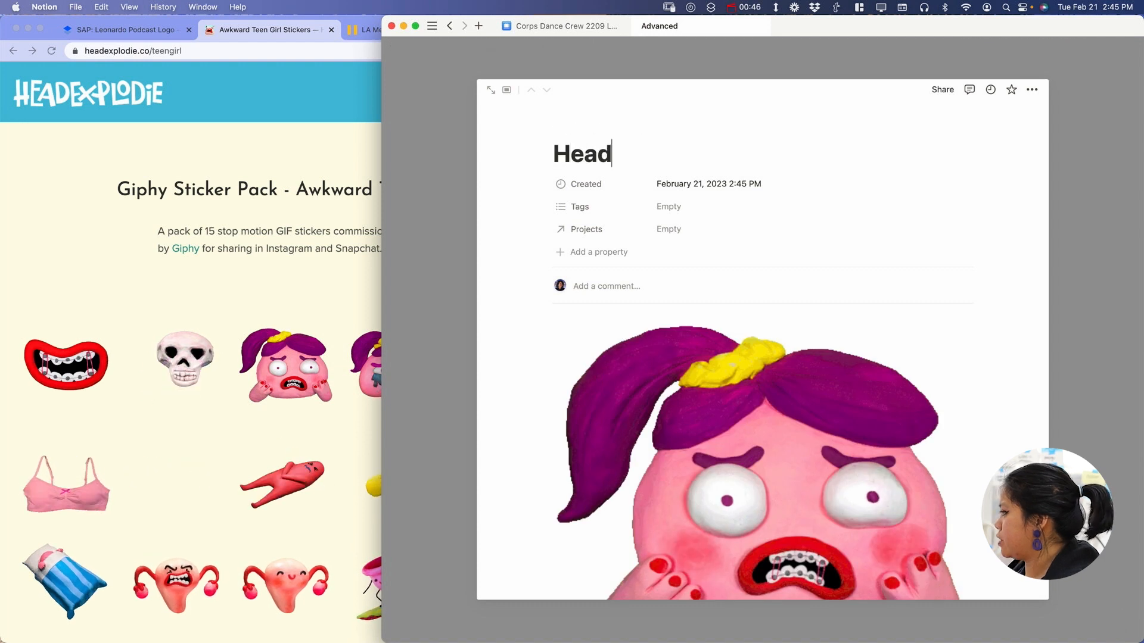
text(Explodie)
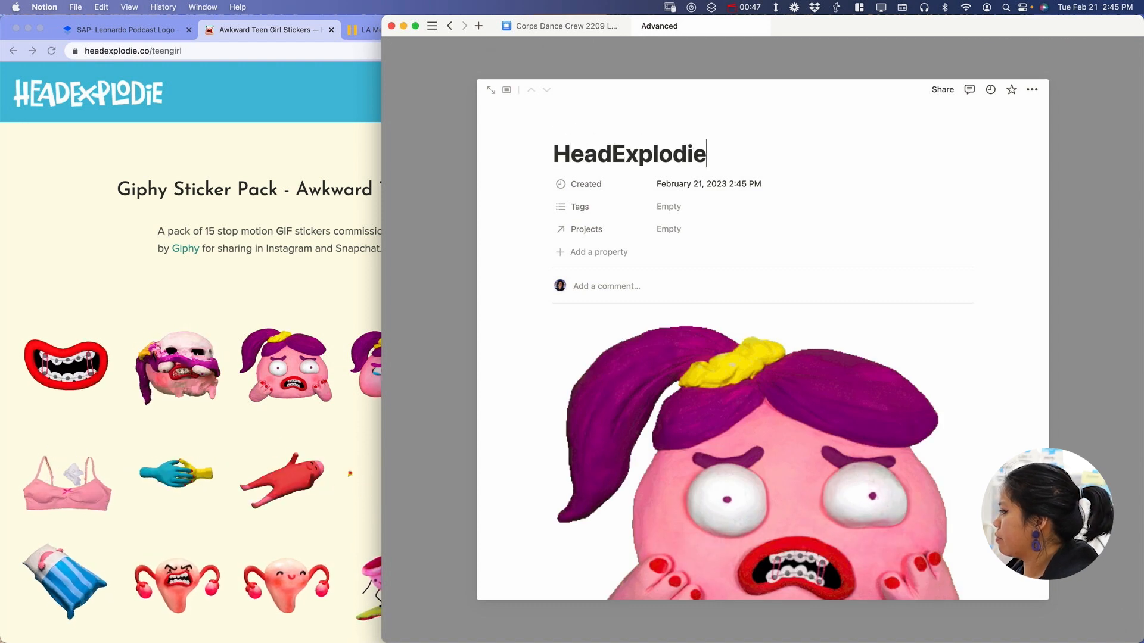
Link the HeadExplodie page to the project SBJ 2302 Event Microsite and return to the Advanced page.
click(694, 233)
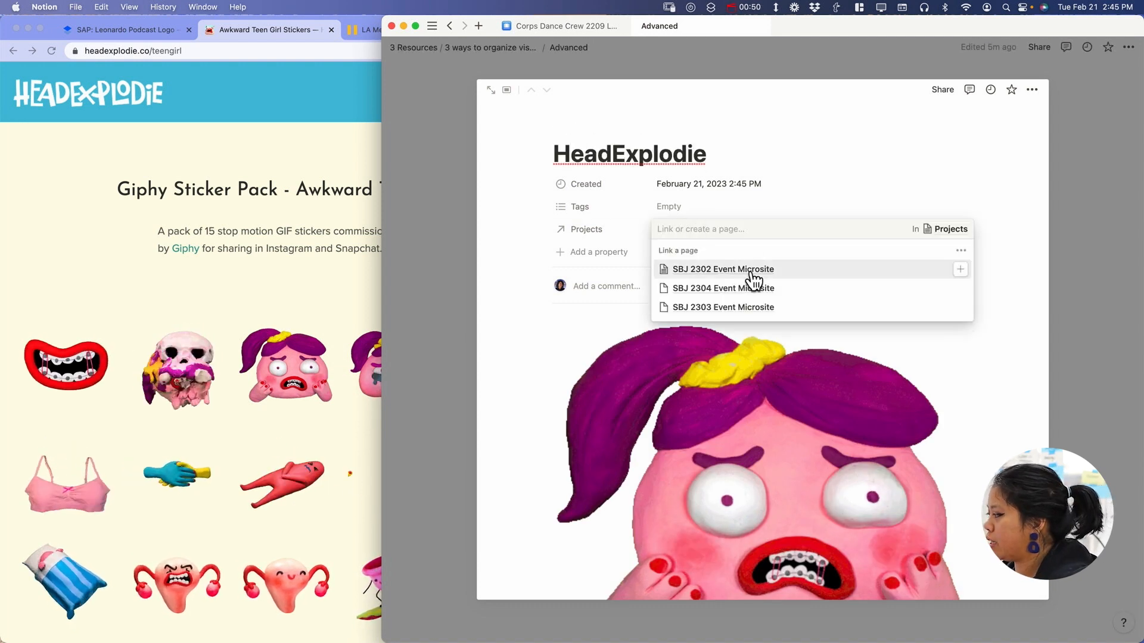
click(681, 212)
click(694, 234)
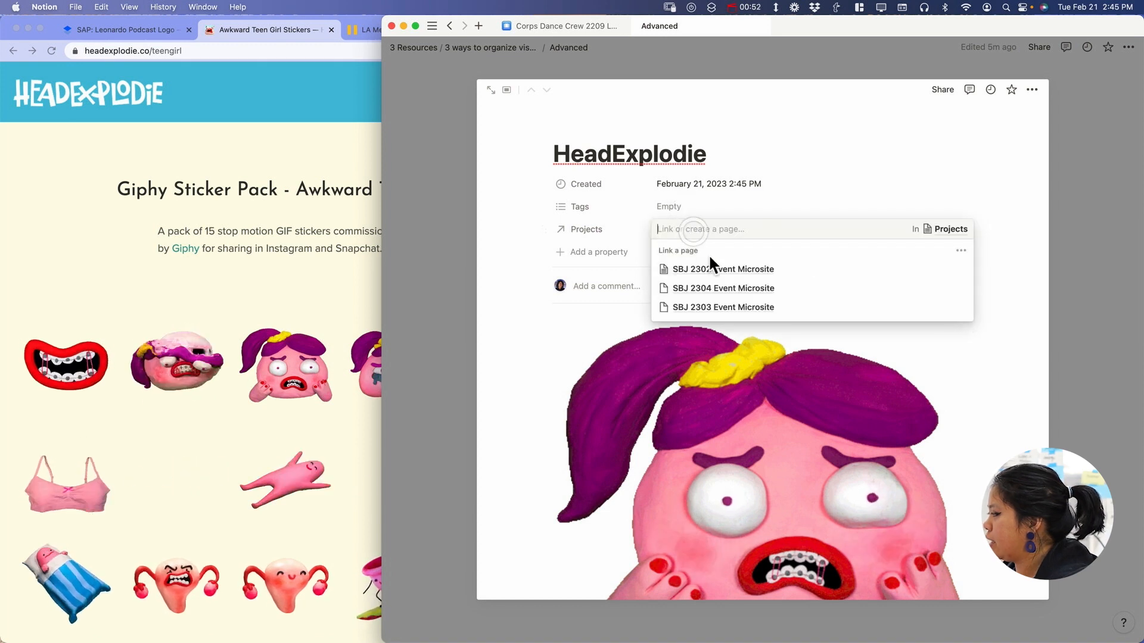
click(961, 272)
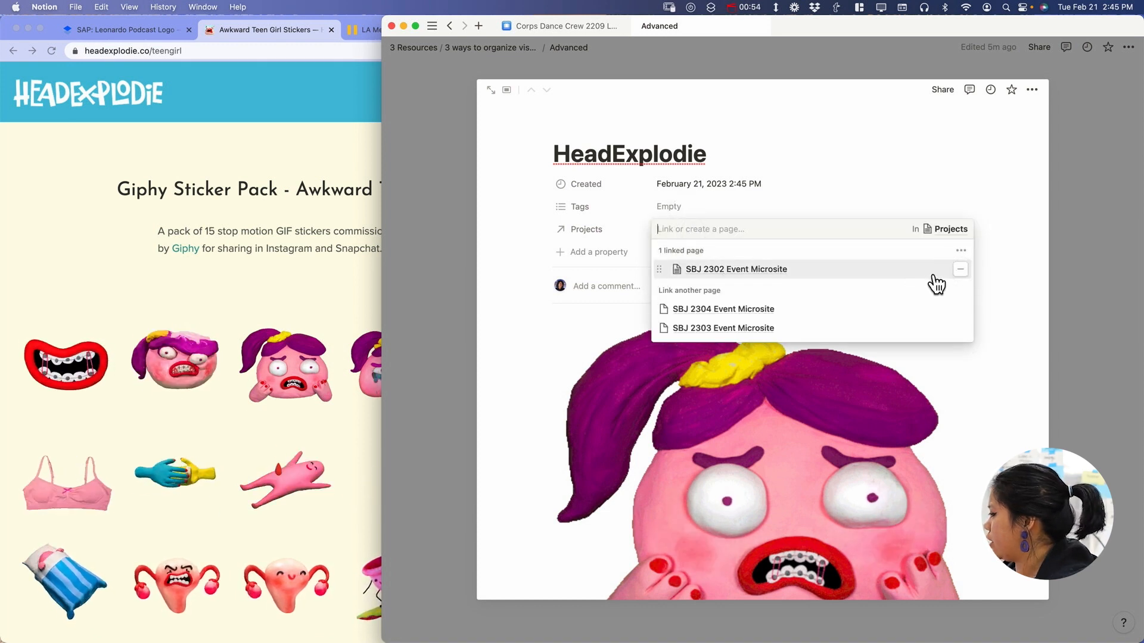
click(1075, 250)
click(1088, 243)
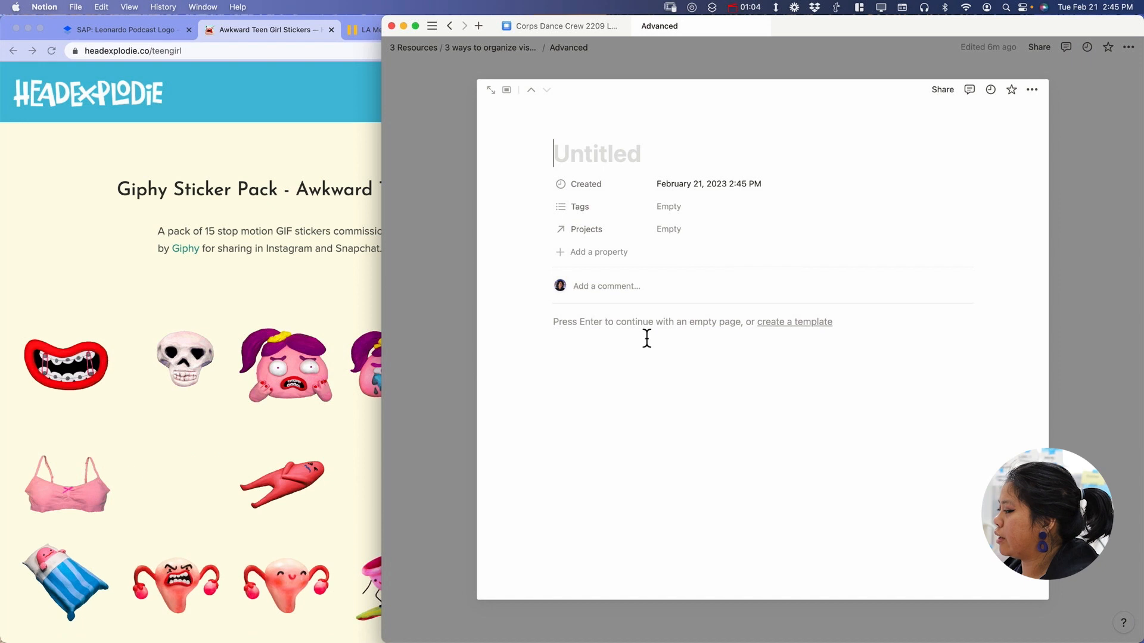
Copy the LA Metro illustration from the browser into the new Inspiration page and title it "Downthestreet.tv".
click(647, 331)
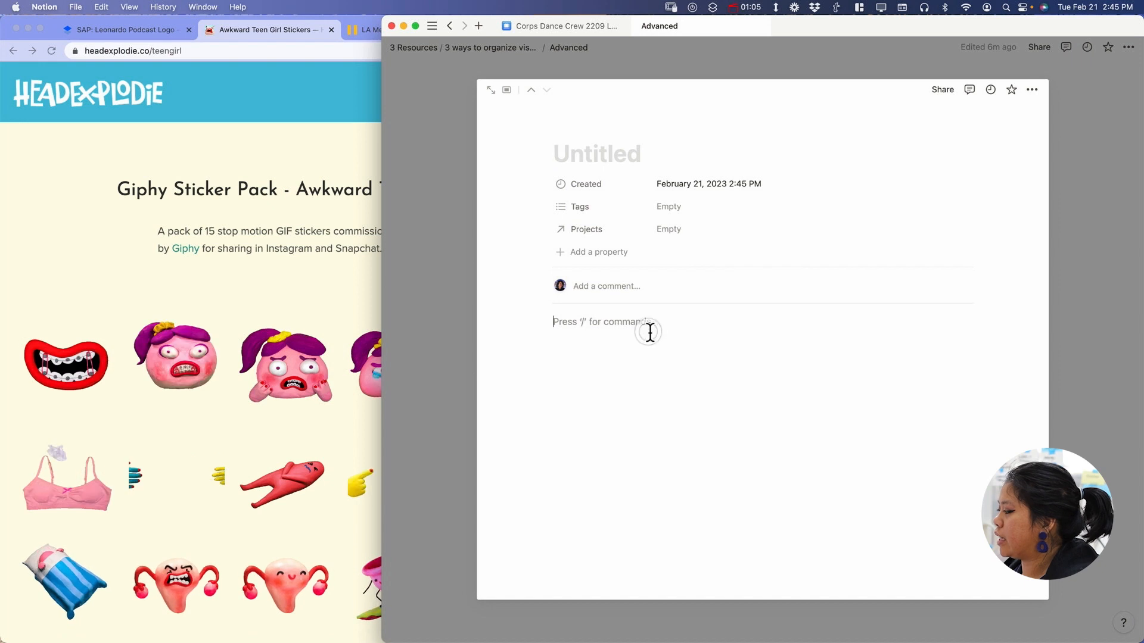
click(352, 50)
click(364, 31)
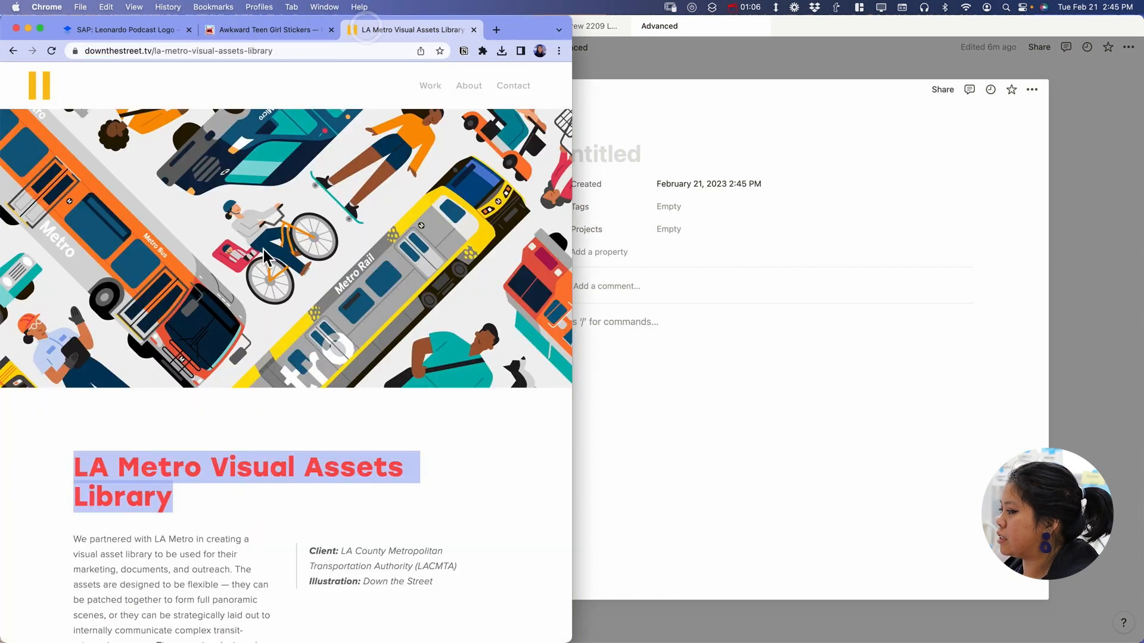
right_click(325, 301)
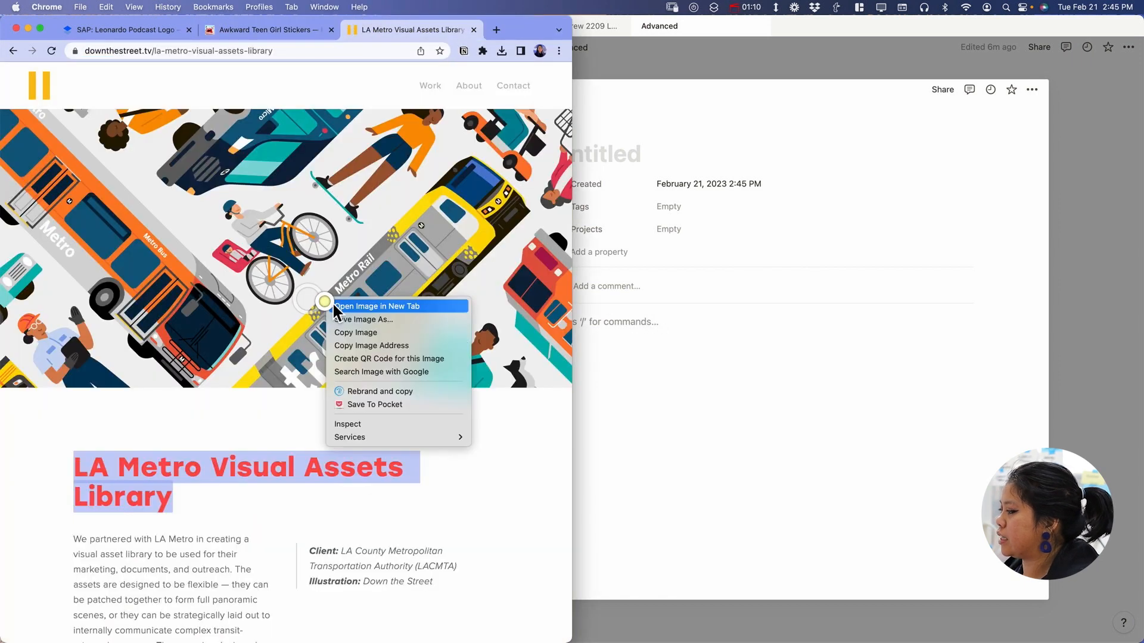
click(652, 327)
key(super+v)
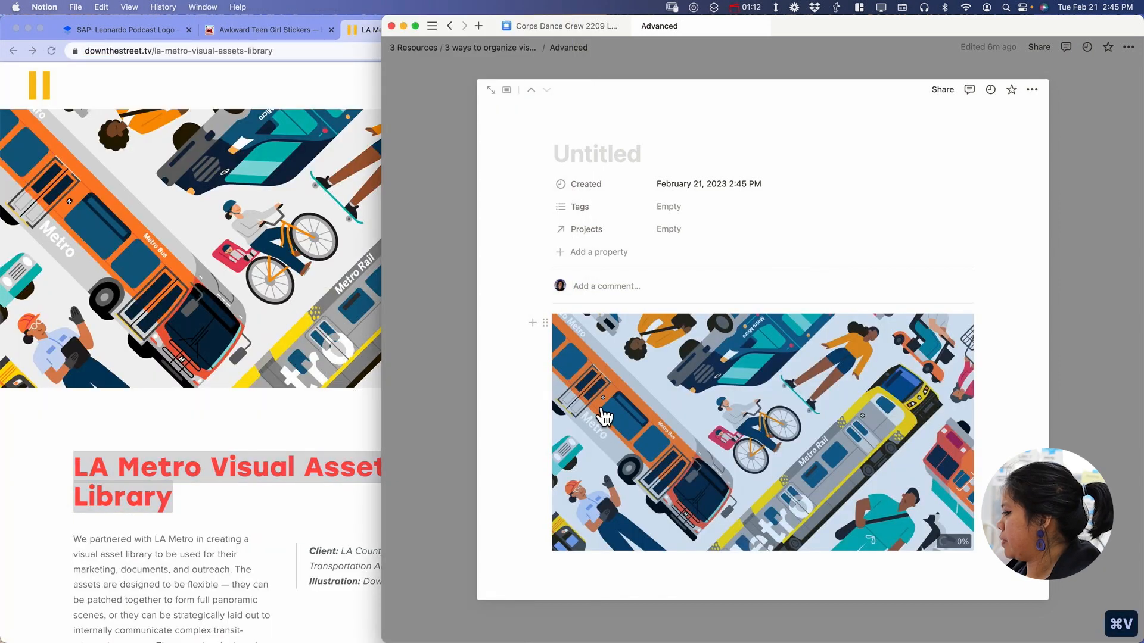
text(Downthestreet.tv)
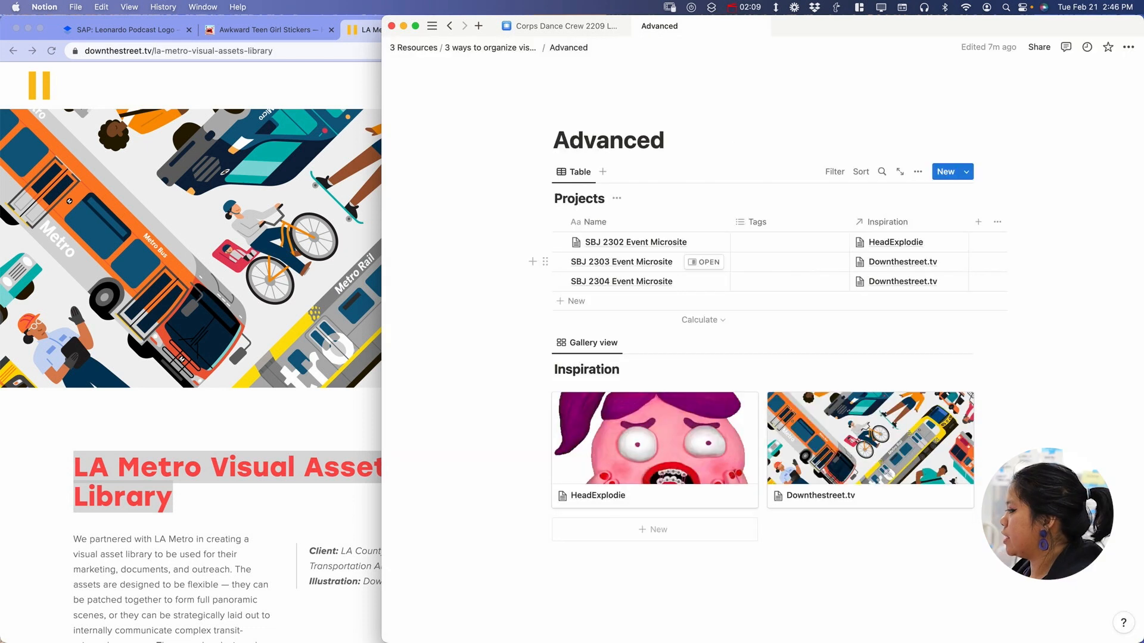
Insert a gallery view of the Inspiration database inside the SBJ 2303 Event Microsite page, copying the existing Gallery view.
click(522, 261)
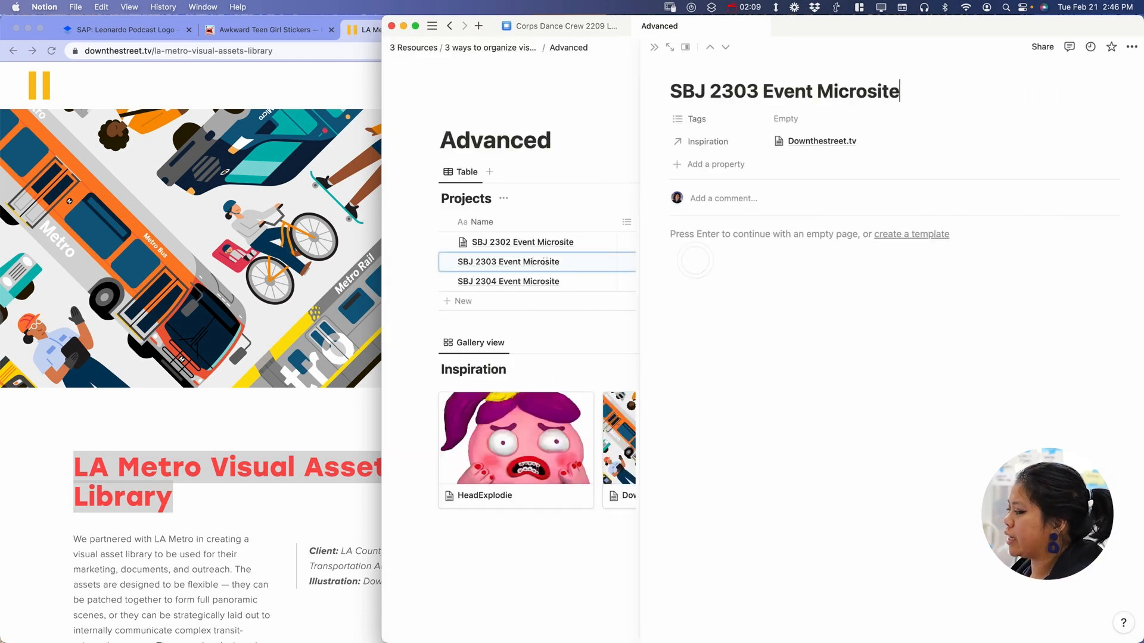
text(/gallery)
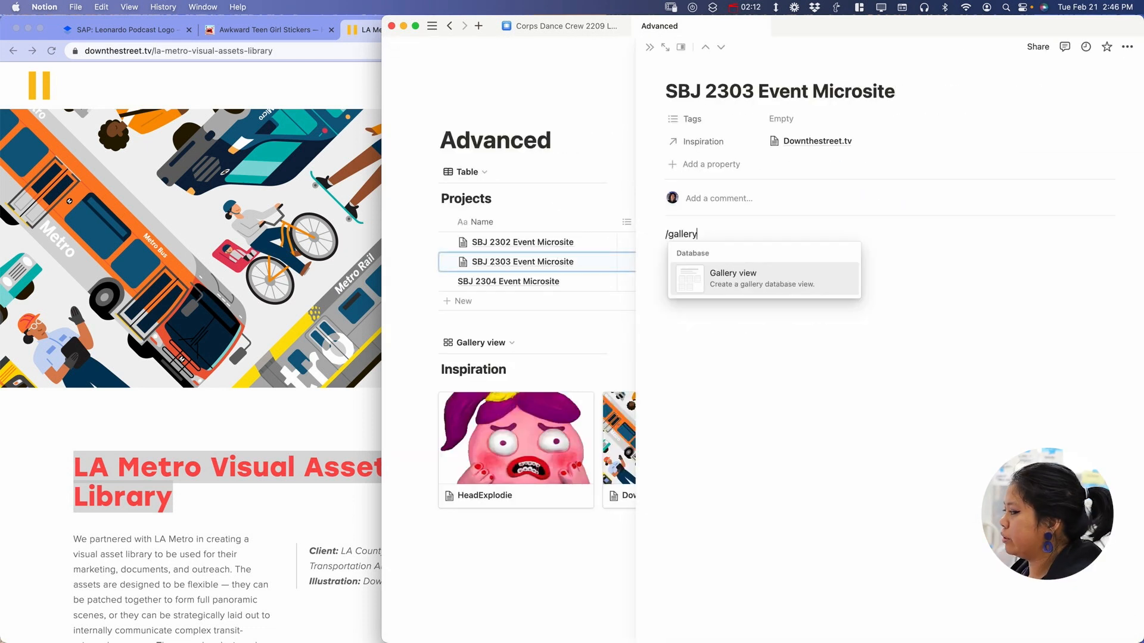
click(732, 278)
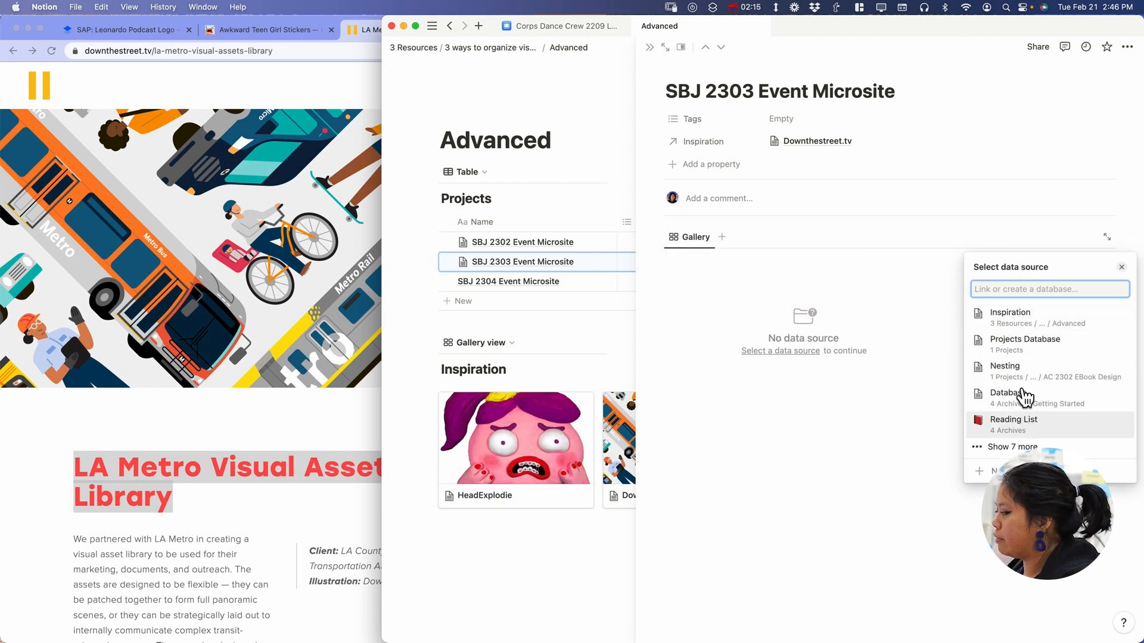
click(1020, 319)
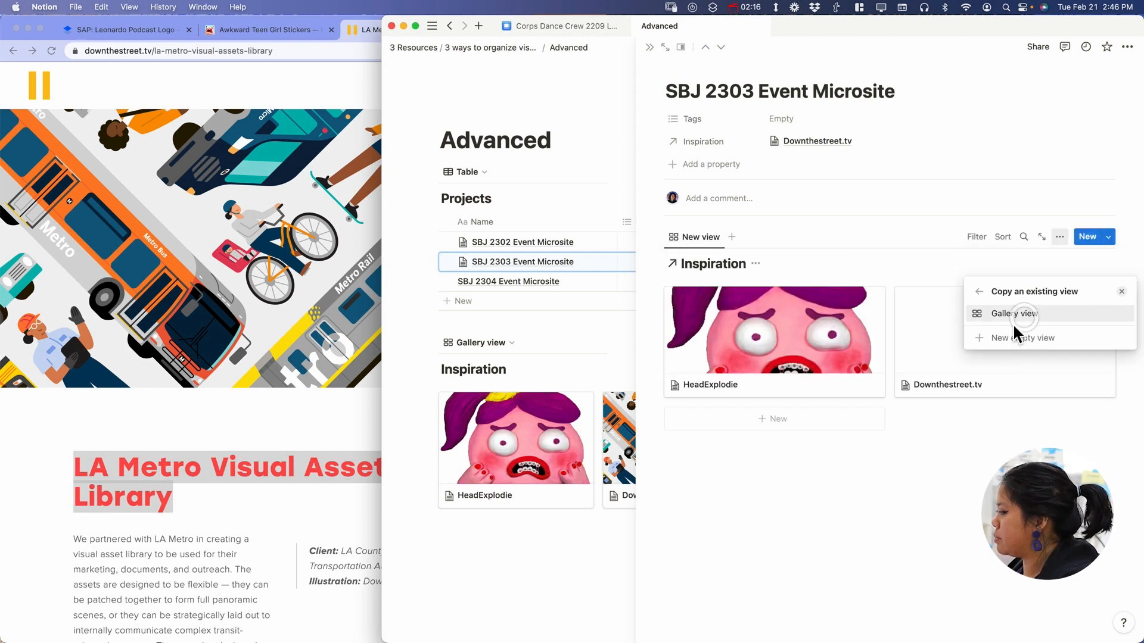
Filter the embedded Inspiration gallery so that Projects contains SBJ 2303 Event Microsite.
click(978, 238)
click(978, 238)
click(942, 322)
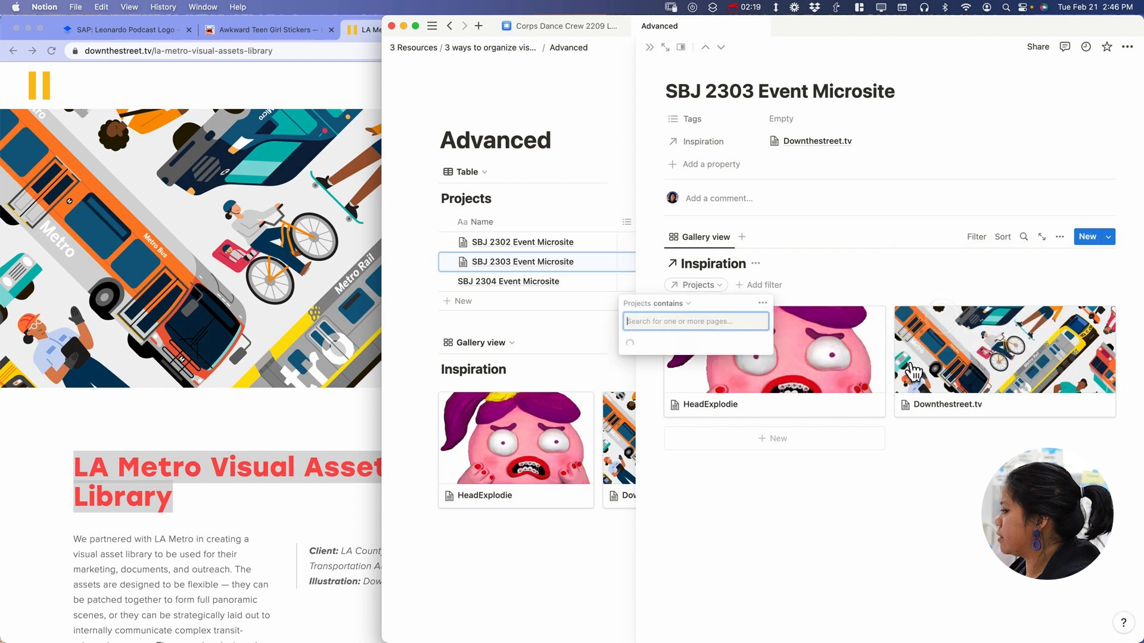
click(692, 373)
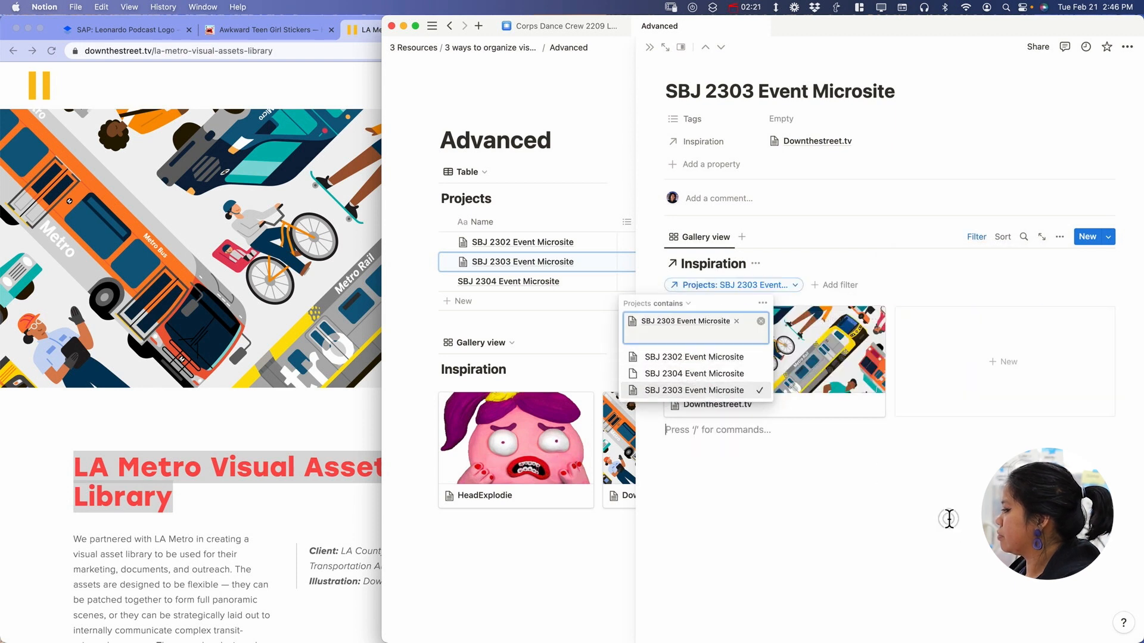
Compare the filtered inspiration galleries on the SBJ project pages and return to the full Advanced page.
key(super+shift+k)
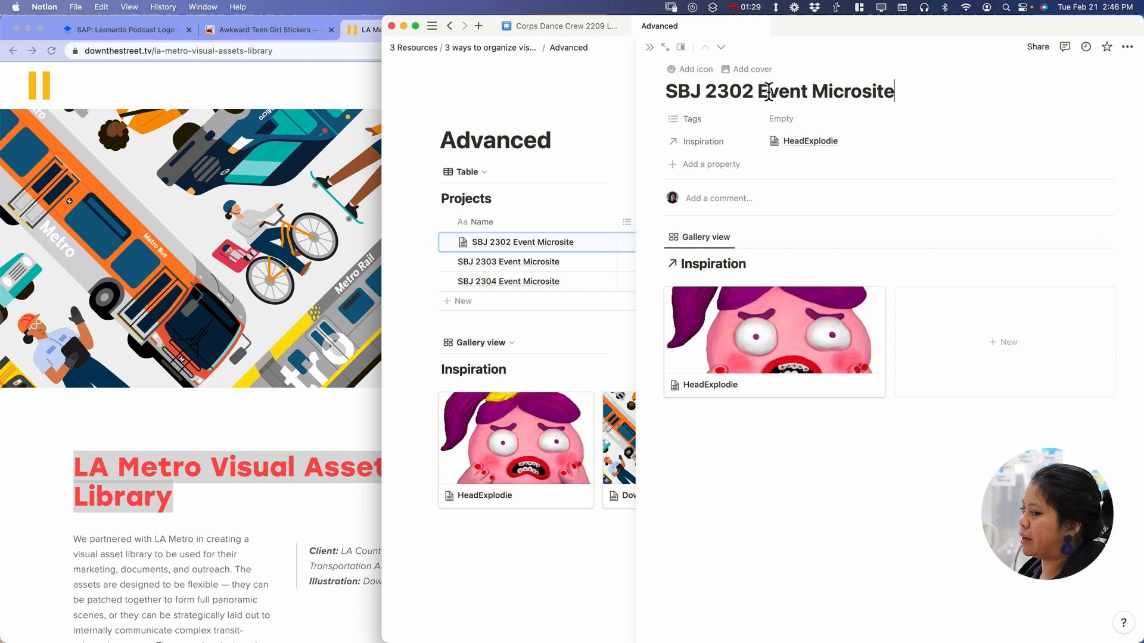
click(594, 260)
click(592, 283)
click(592, 261)
click(592, 282)
click(592, 262)
click(592, 282)
click(569, 344)
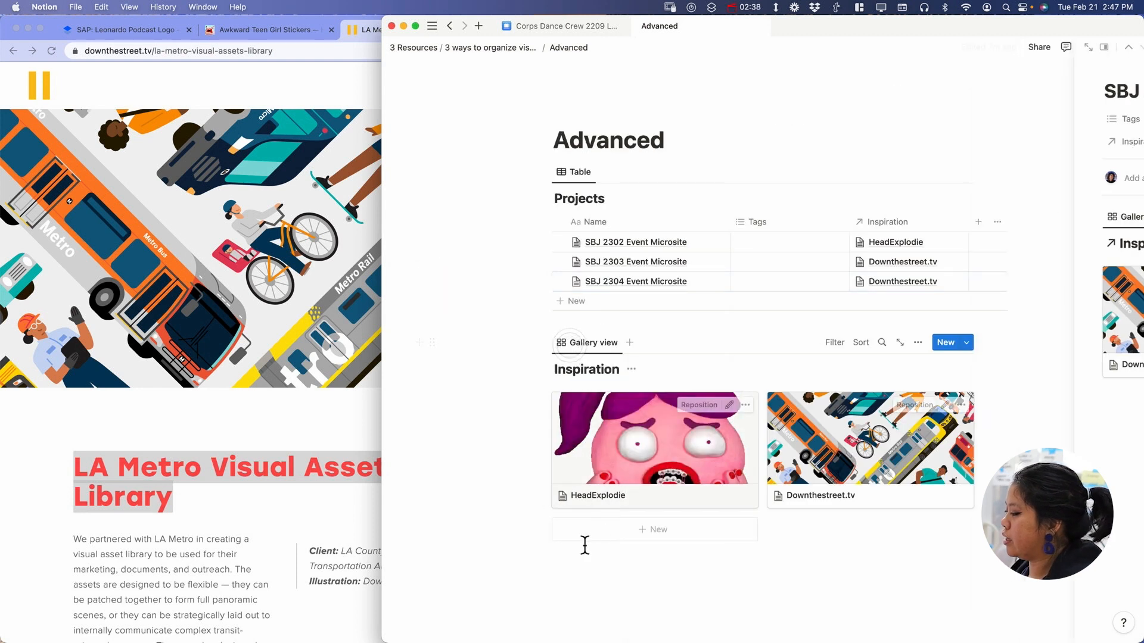
Add an Inspiration page titled "Dakaraiart.com" with the portrait art print and link it to SBJ 2304 Event Microsite.
click(657, 532)
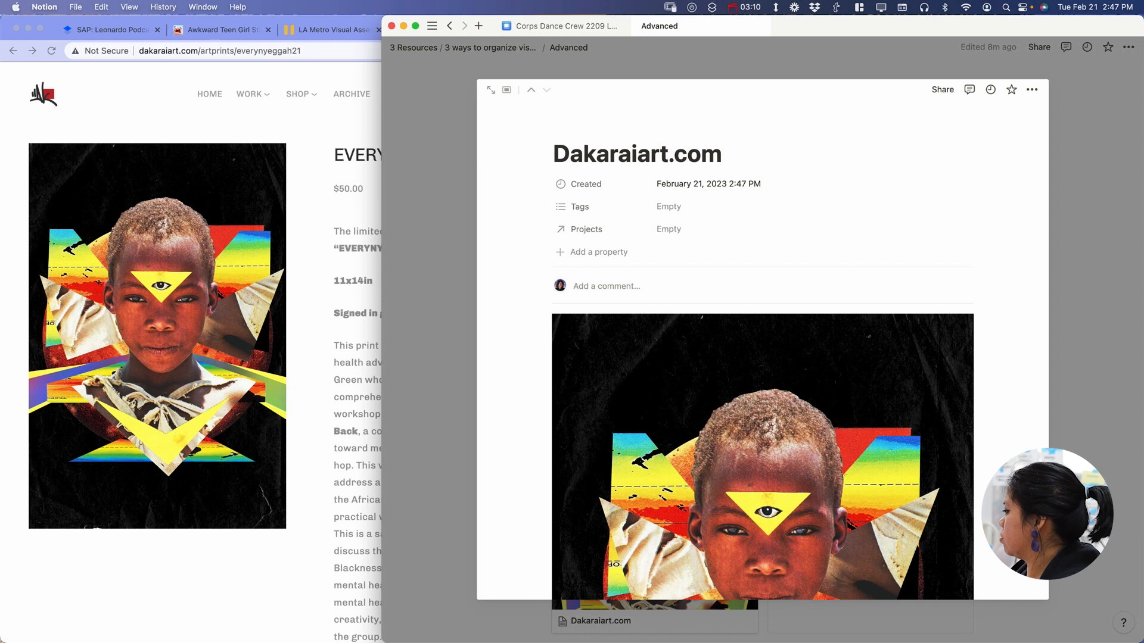
click(688, 229)
click(738, 306)
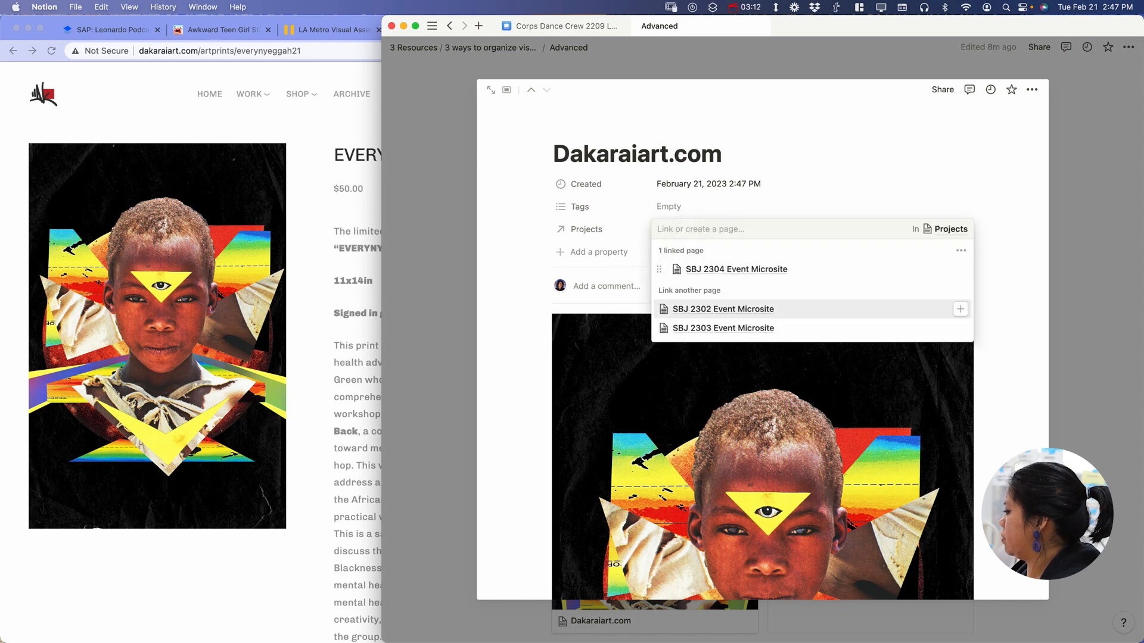
key(Escape)
click(435, 372)
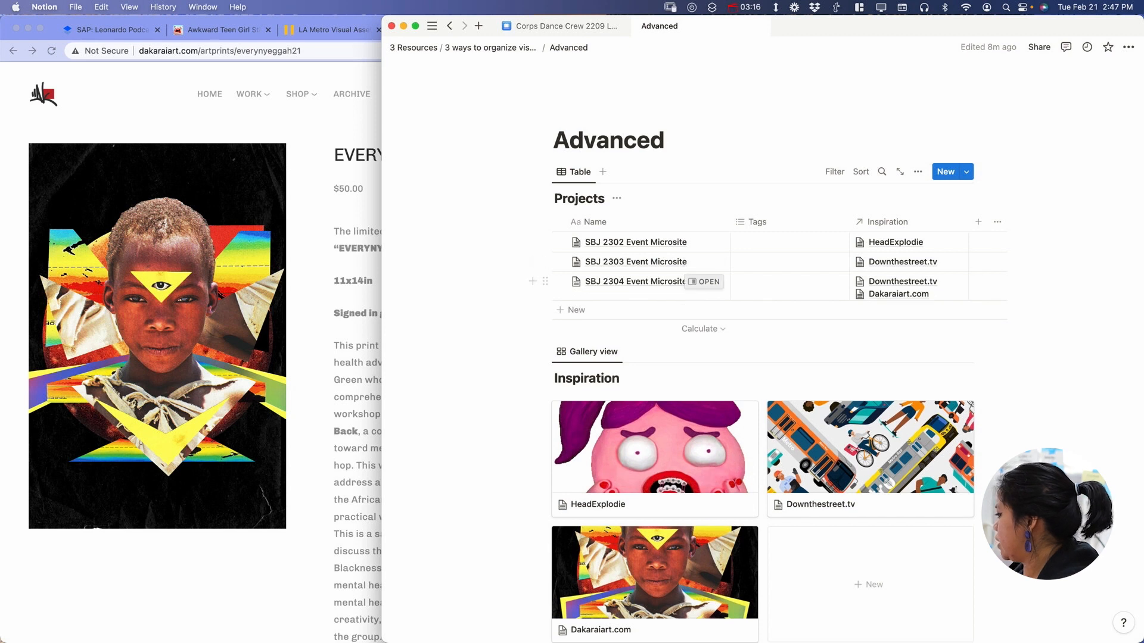
Compare the inspiration galleries on the SBJ 2304, SBJ 2303 and SBJ 2302 Event Microsite pages and close the page preview.
click(715, 282)
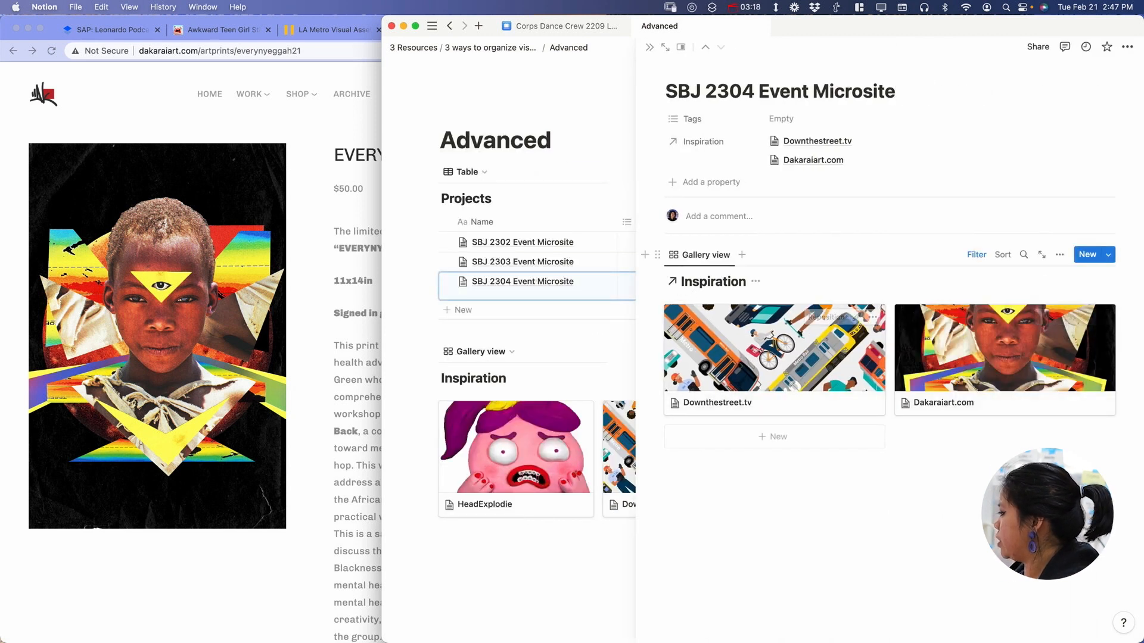
click(597, 262)
click(596, 243)
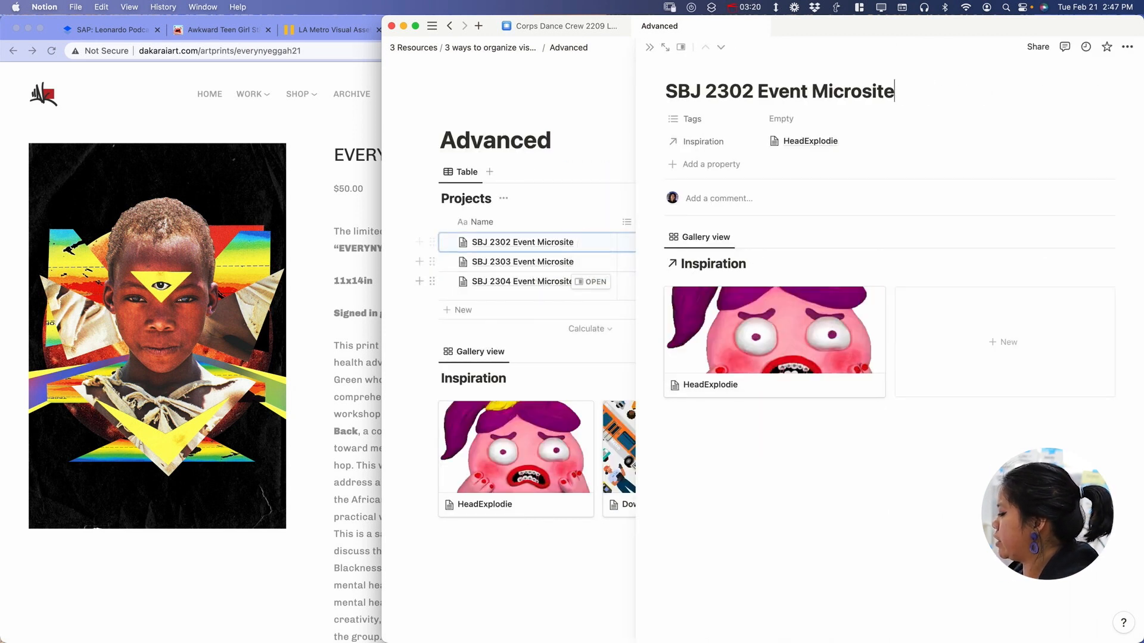
key(Escape)
Turn the inline Projects and Inspiration databases on the Advanced page into separate pages.
scroll(763, 388, down, 3)
scroll(763, 358, up, 3)
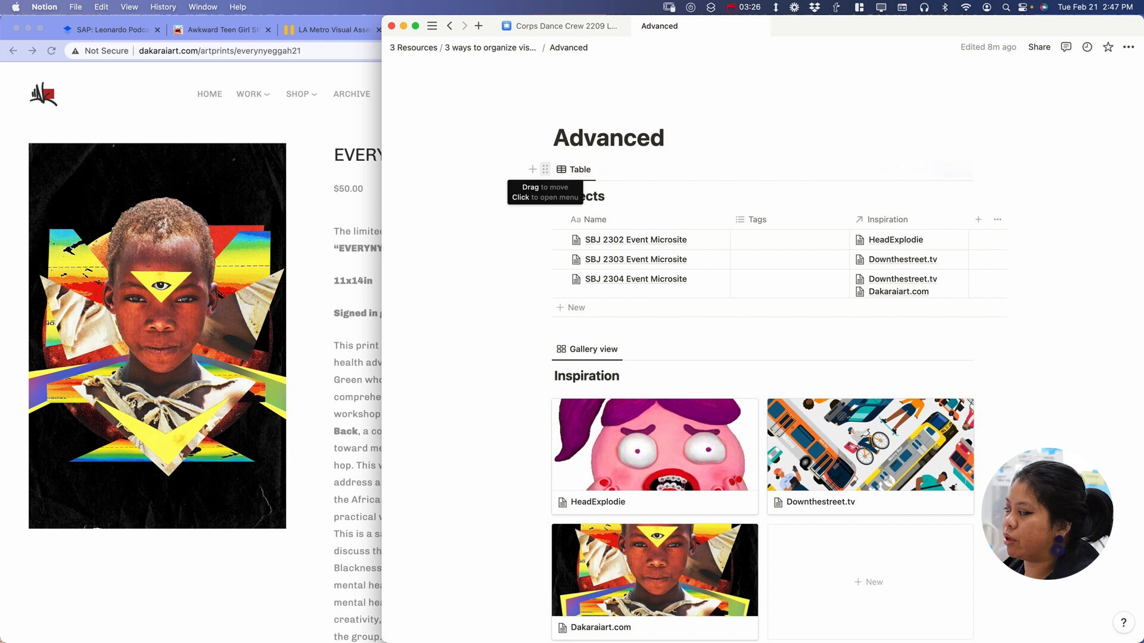
click(545, 170)
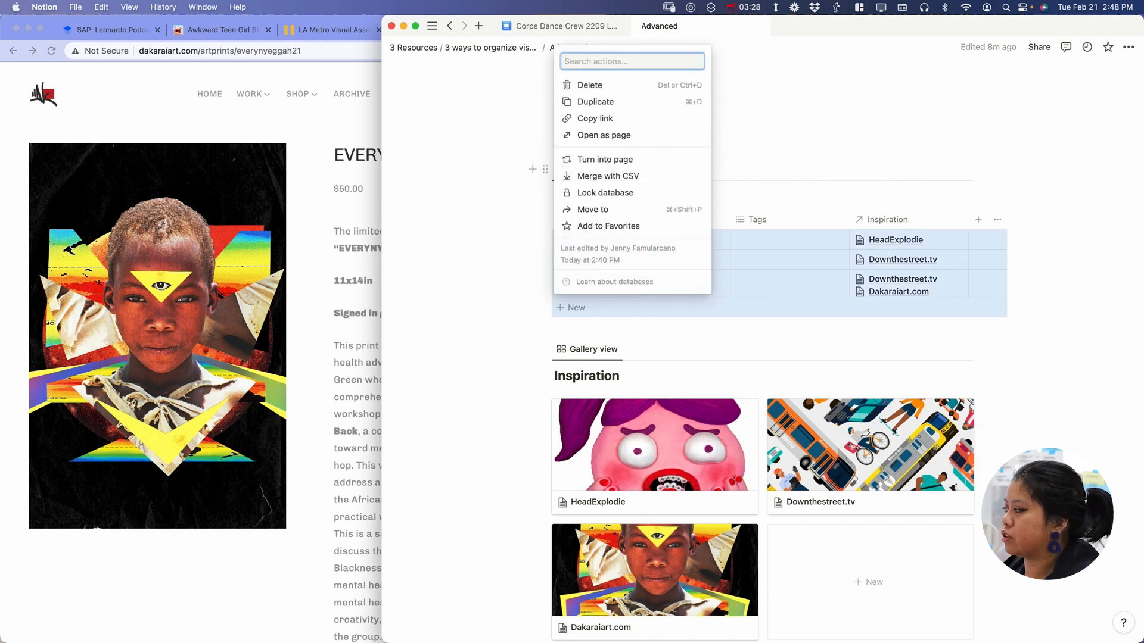
click(584, 157)
click(545, 189)
click(605, 187)
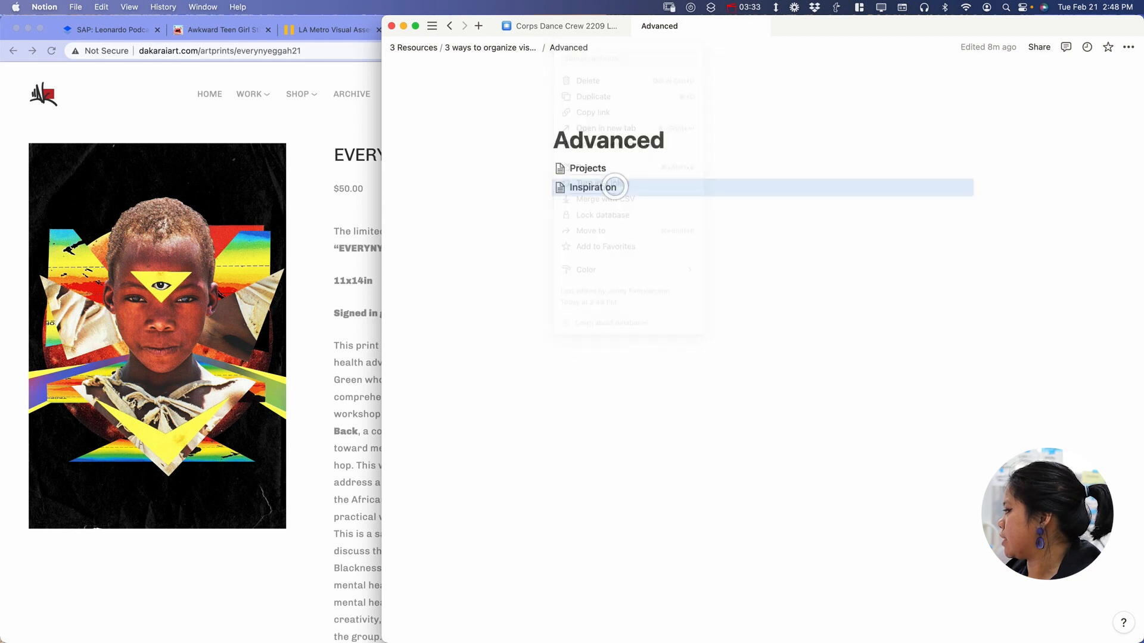
click(571, 271)
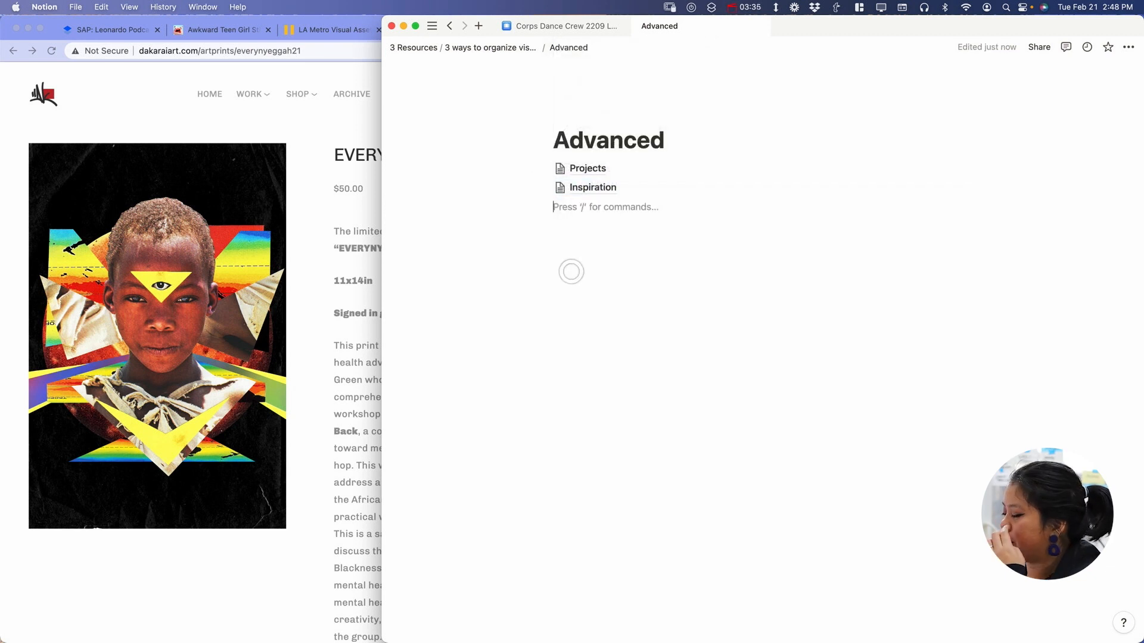
View the Projects and Inspiration databases as full pages from their links on the Advanced page.
click(591, 168)
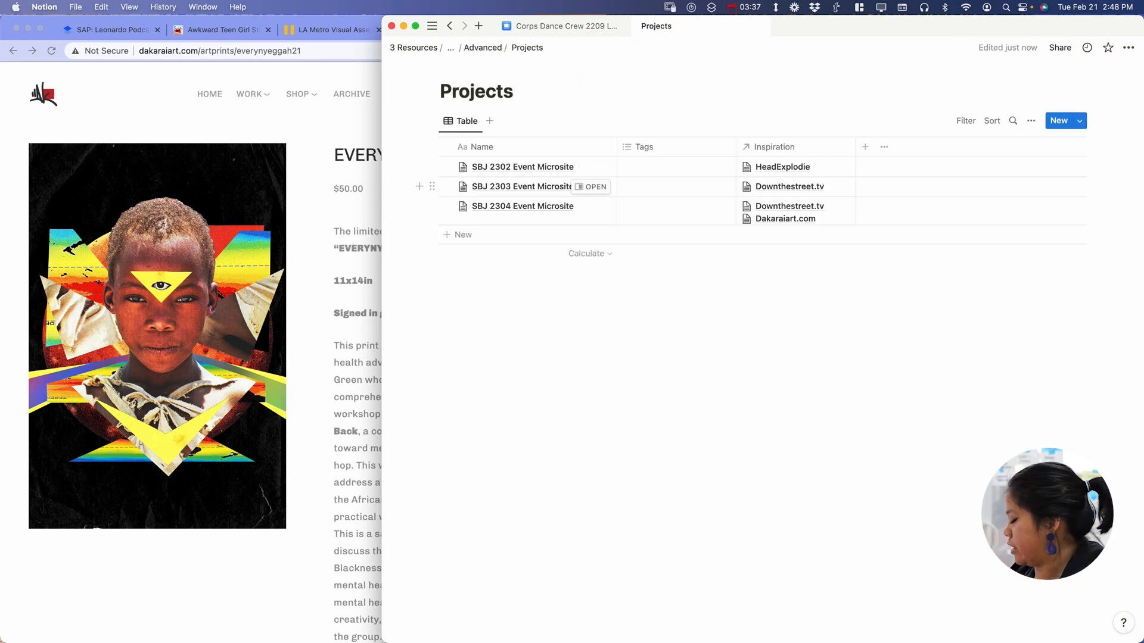
key(super+bracketleft)
click(596, 188)
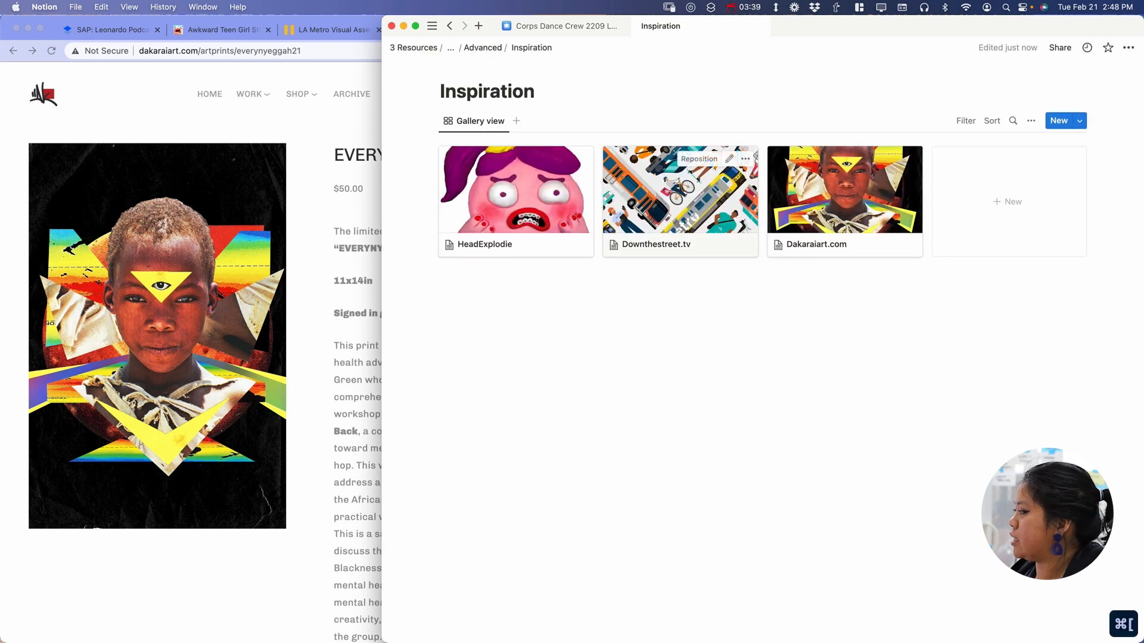
click(482, 47)
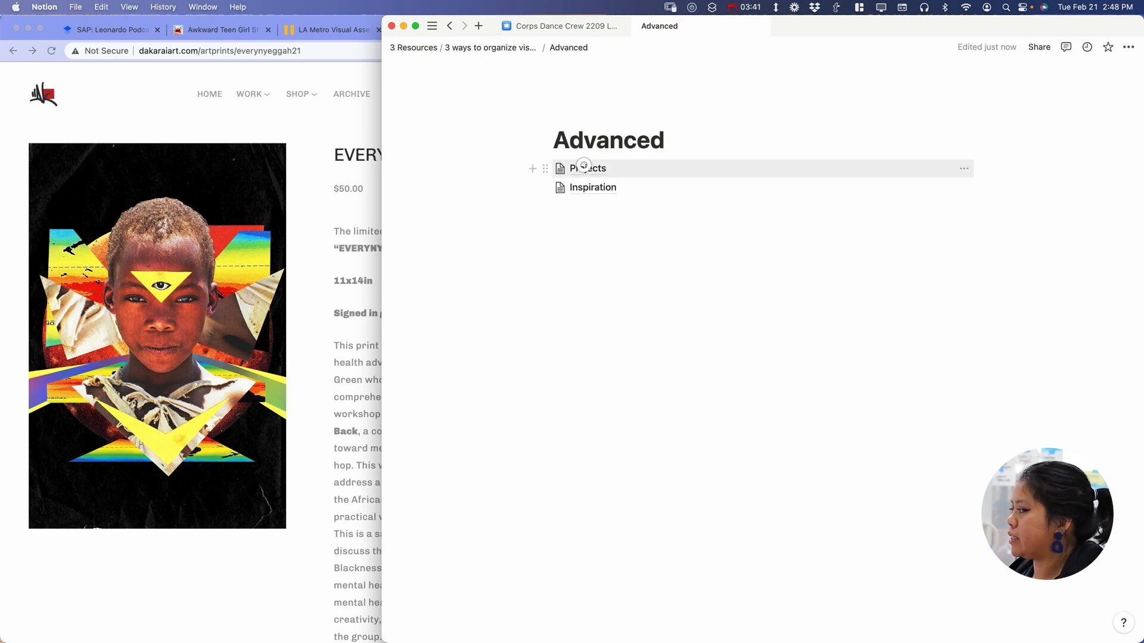
click(582, 166)
click(590, 166)
click(791, 434)
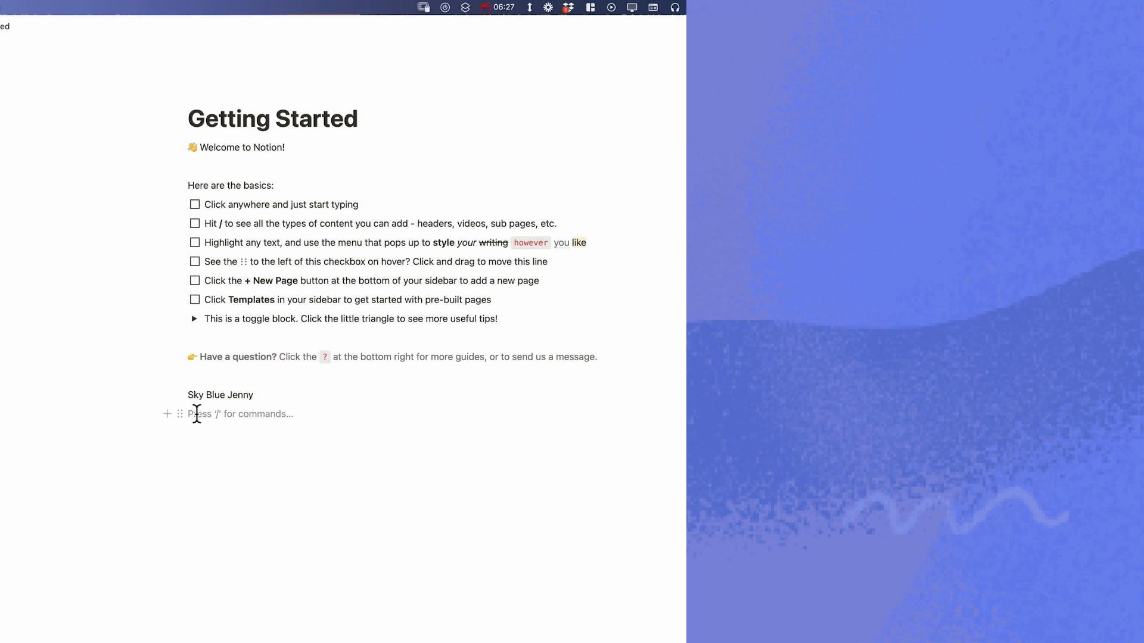
text(/)
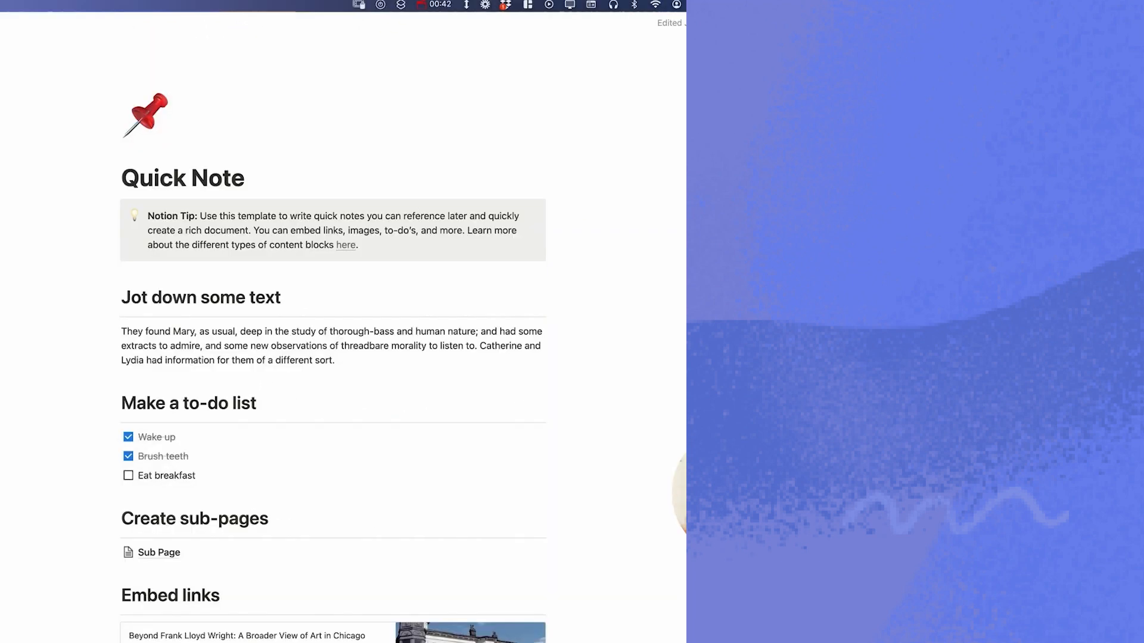
scroll(118, 325, down, 5)
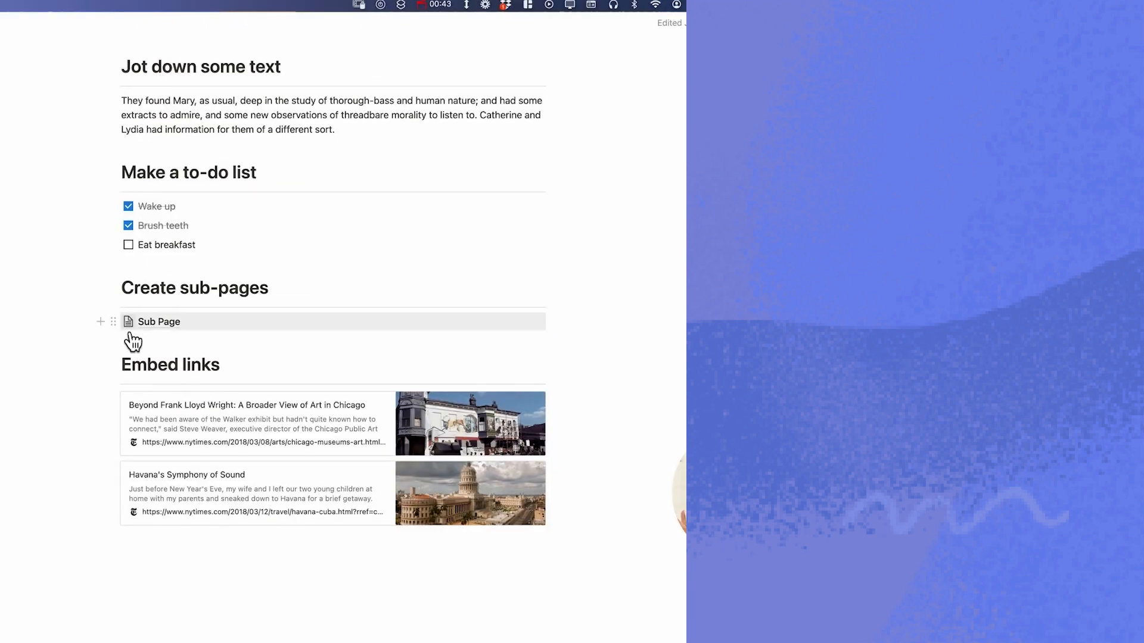